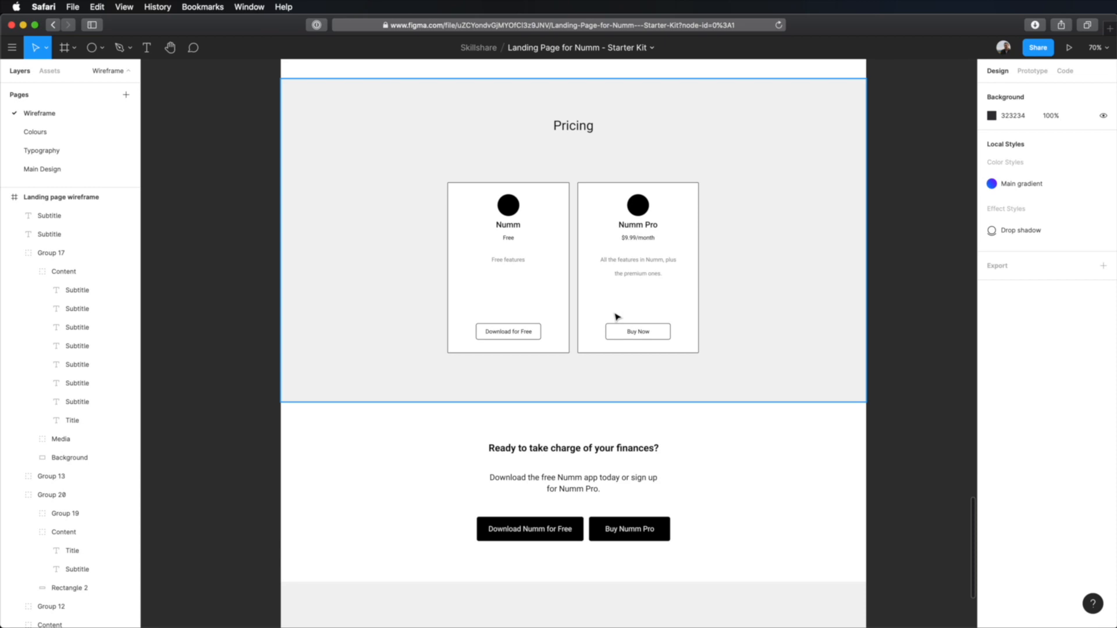
# Step: Copy the "Ready to take charge of your finances?" title and its subtitle from the Wireframe page to the Main Design page
pyautogui.click(48, 169)
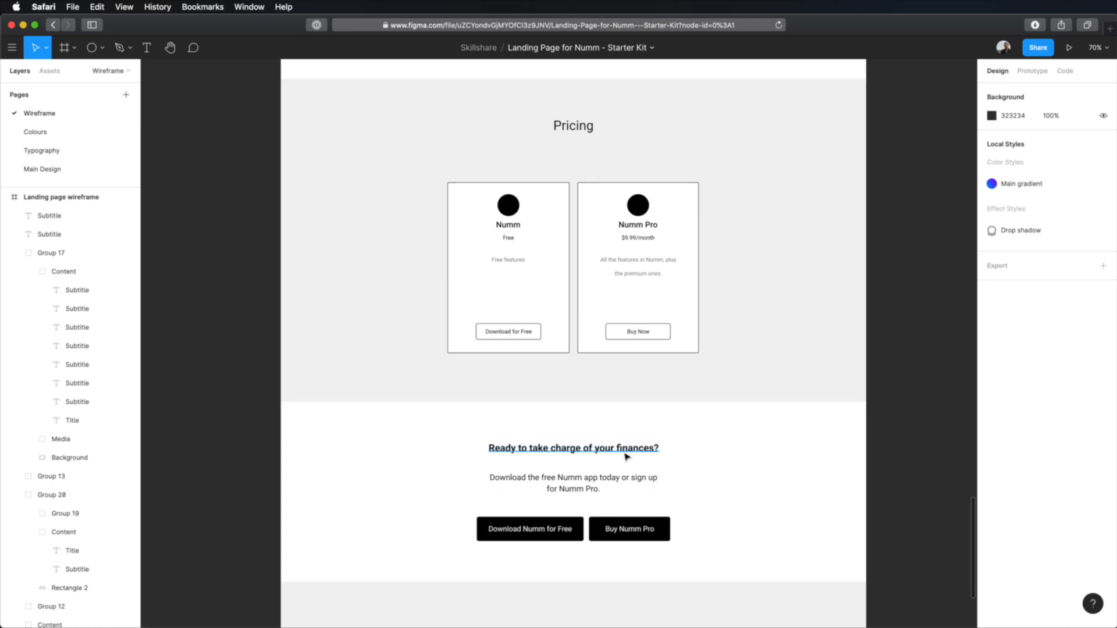
pyautogui.click(573, 448)
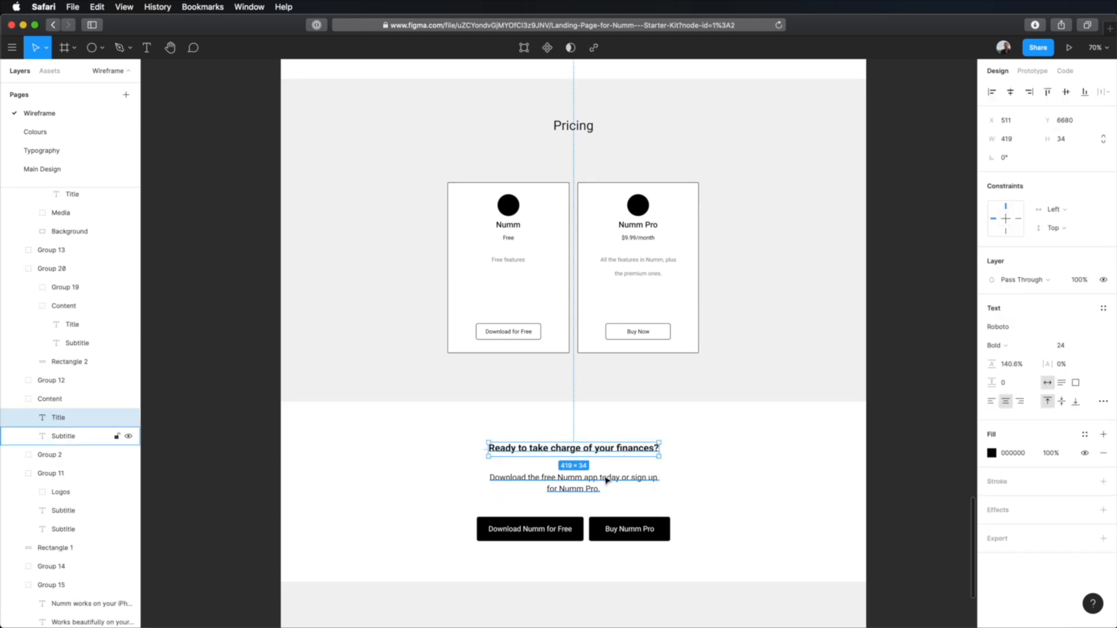
pyautogui.keyDown('shift'); pyautogui.click(605, 479); pyautogui.keyUp('shift')
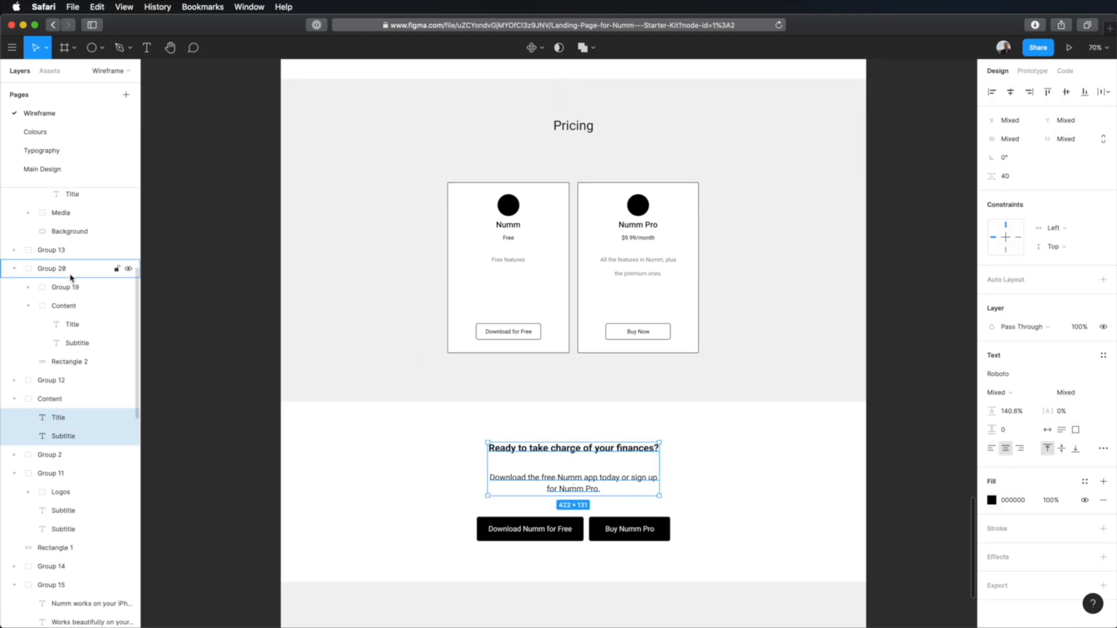
pyautogui.click(42, 169)
pyautogui.press('super+v')
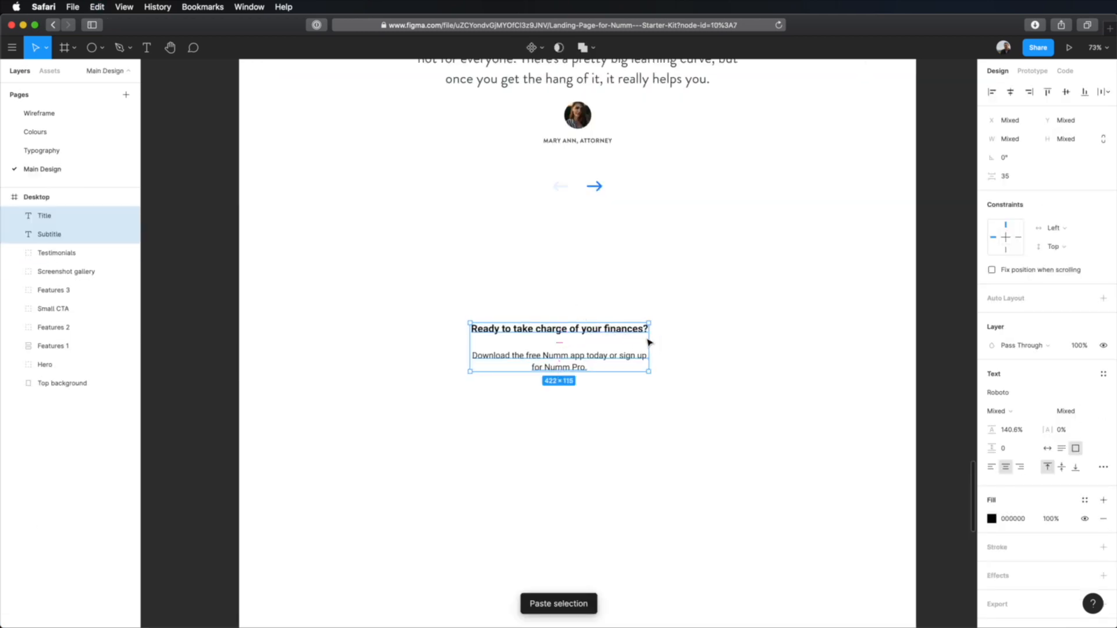
pyautogui.click(698, 340)
# Step: Copy the properties of the "Great support for a great product" heading onto the "Ready to take charge of your finances?" title
pyautogui.scroll(10, 808, 338)
pyautogui.scroll(5, 808, 338)
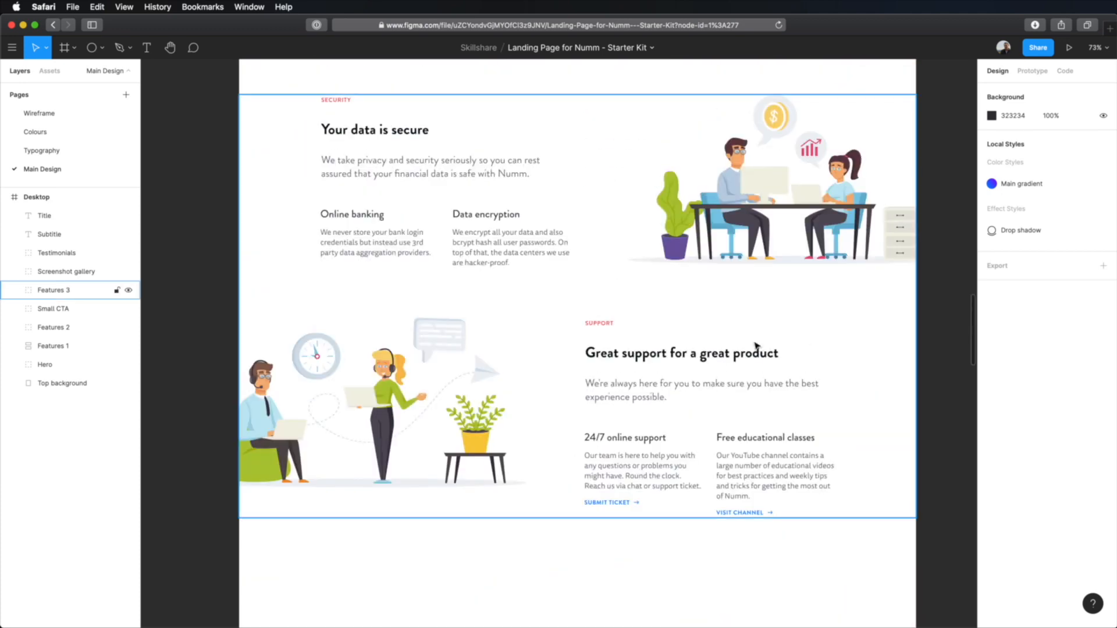
pyautogui.keyDown('super'); pyautogui.click(711, 355); pyautogui.keyUp('super')
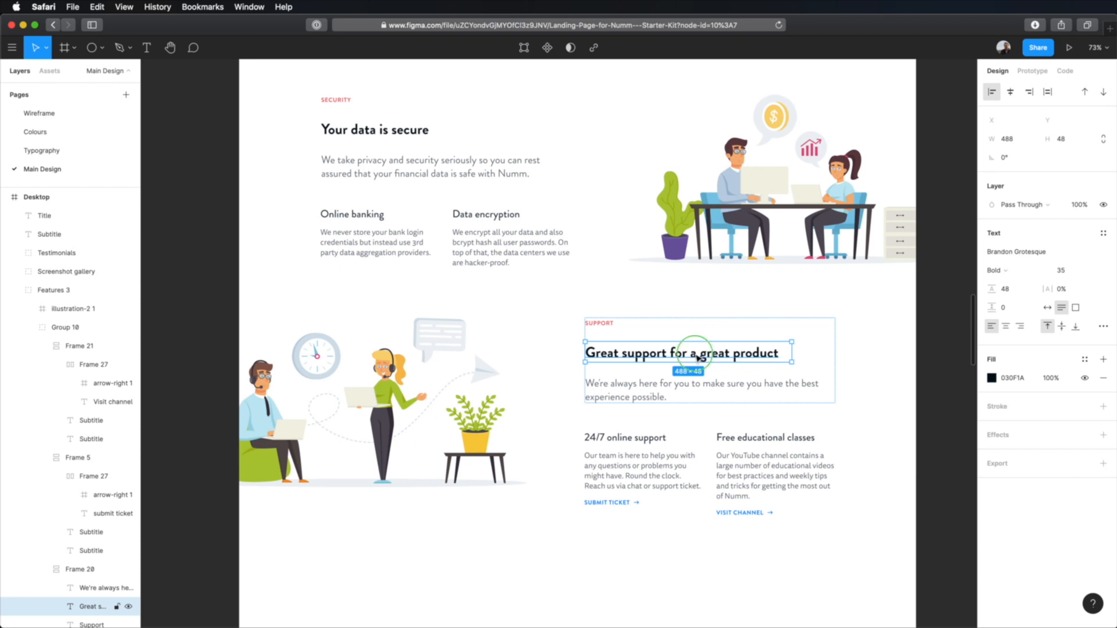
pyautogui.rightClick(698, 359)
pyautogui.moveTo(760, 615)
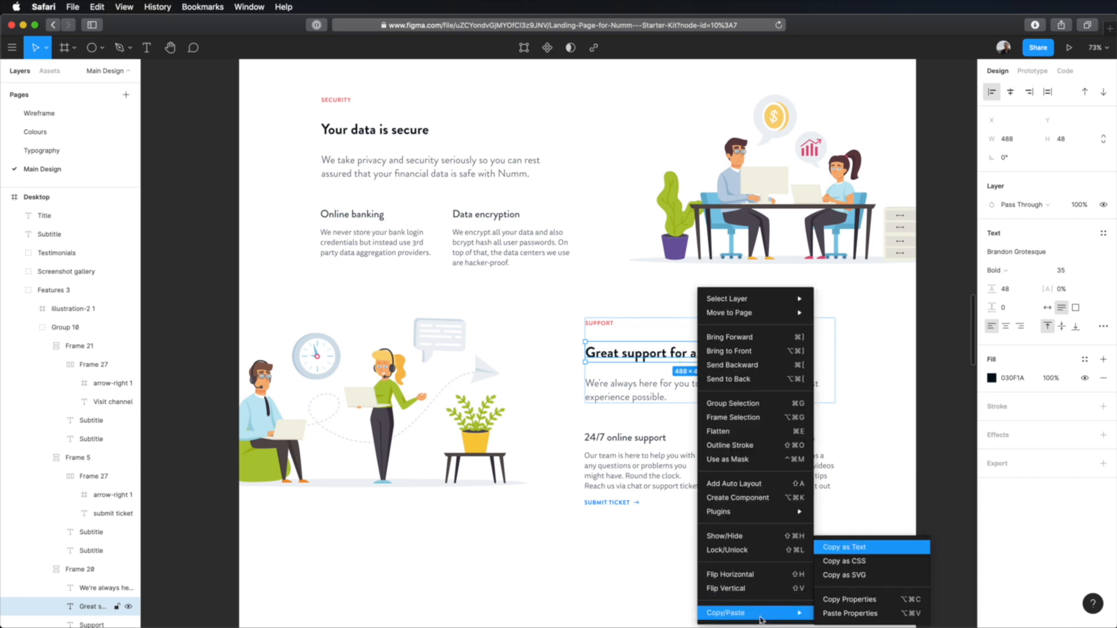
pyautogui.click(874, 602)
pyautogui.scroll(-10, 674, 466)
pyautogui.scroll(-3, 746, 401)
pyautogui.scroll(8, 640, 429)
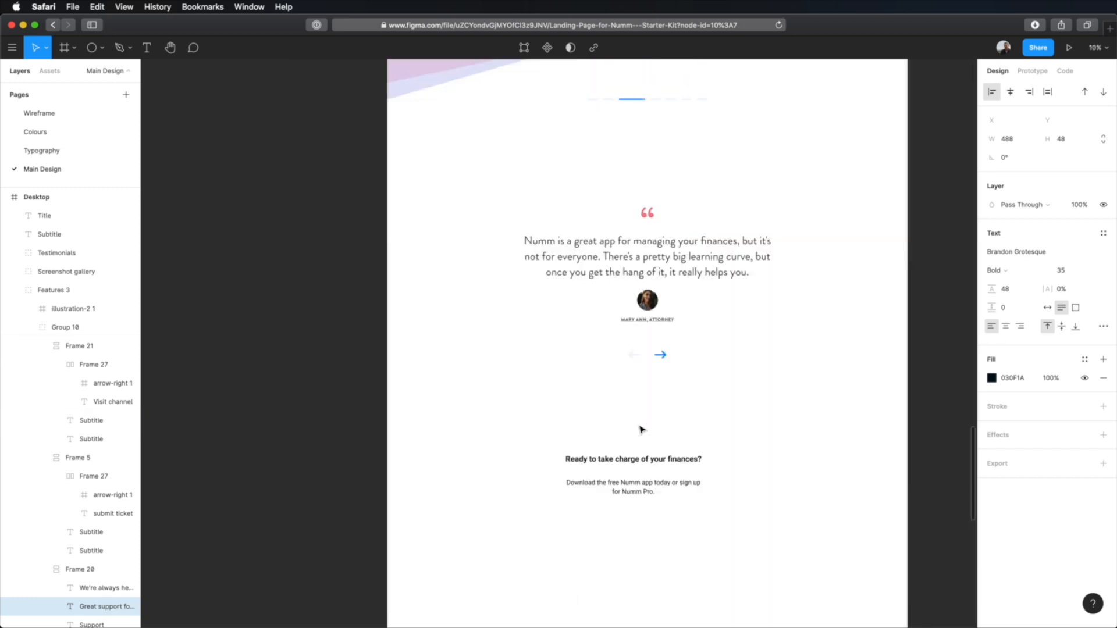
pyautogui.rightClick(643, 459)
pyautogui.moveTo(687, 611)
pyautogui.click(795, 616)
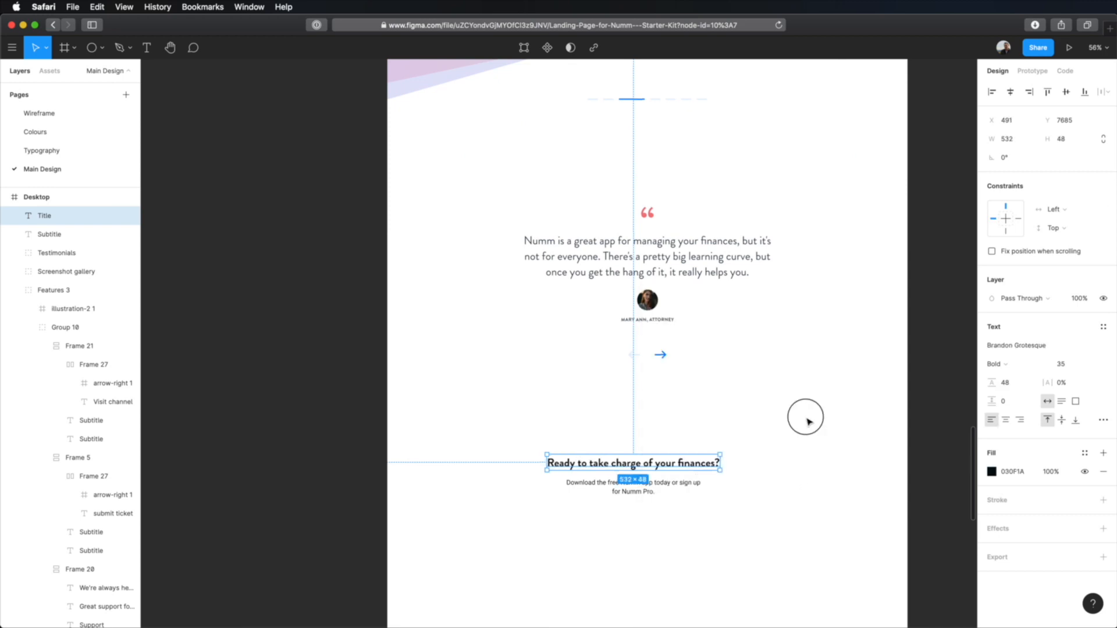
# Step: Apply the properties of the "We're always here for you" paragraph to the "Download the free Numm app" subtitle
pyautogui.scroll(10, 809, 459)
pyautogui.click(683, 330)
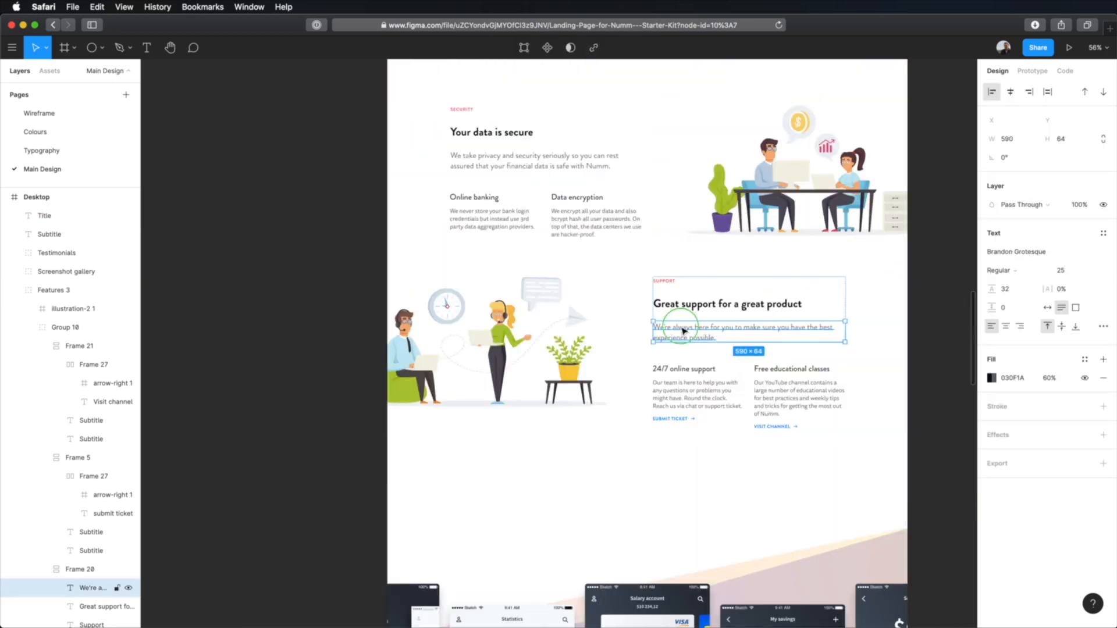
pyautogui.rightClick(684, 331)
pyautogui.moveTo(756, 611)
pyautogui.click(841, 610)
pyautogui.scroll(-12, 709, 541)
pyautogui.click(658, 503)
pyautogui.rightClick(639, 499)
pyautogui.moveTo(675, 612)
pyautogui.click(791, 613)
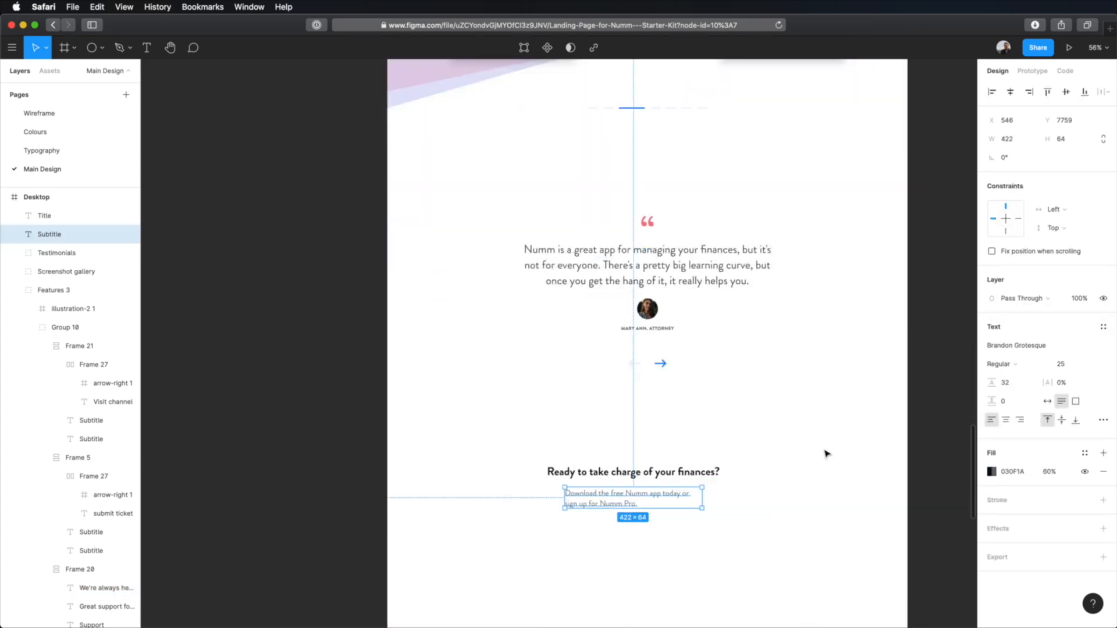
# Step: Center-align the text of the subtitle and the "Ready to take charge of your finances?" title
pyautogui.click(1005, 421)
pyautogui.click(639, 472)
pyautogui.click(1009, 422)
# Step: Combine the call-to-action title and subtitle into a vertical auto layout and center it horizontally on the page
pyautogui.keyDown('shift'); pyautogui.click(651, 494); pyautogui.keyUp('shift')
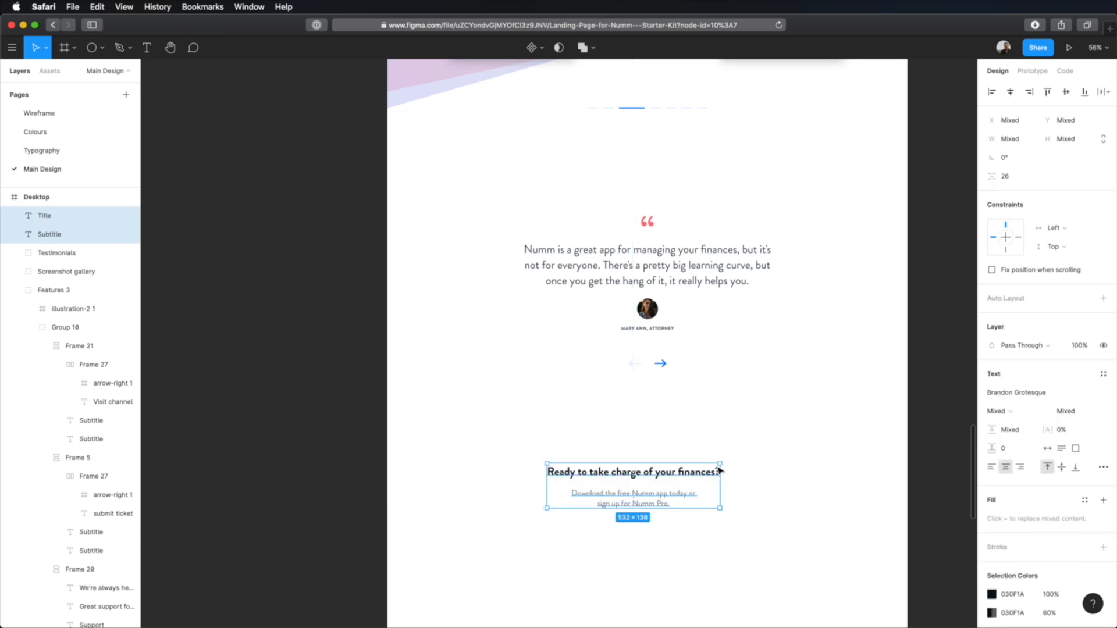
pyautogui.moveTo(973, 390); pyautogui.dragTo(702, 594)
pyautogui.hotkey('shift', 'a')
pyautogui.click(1086, 353)
pyautogui.press('Tab')
pyautogui.click(788, 515)
pyautogui.moveTo(653, 473); pyautogui.dragTo(666, 473)
pyautogui.click(864, 434)
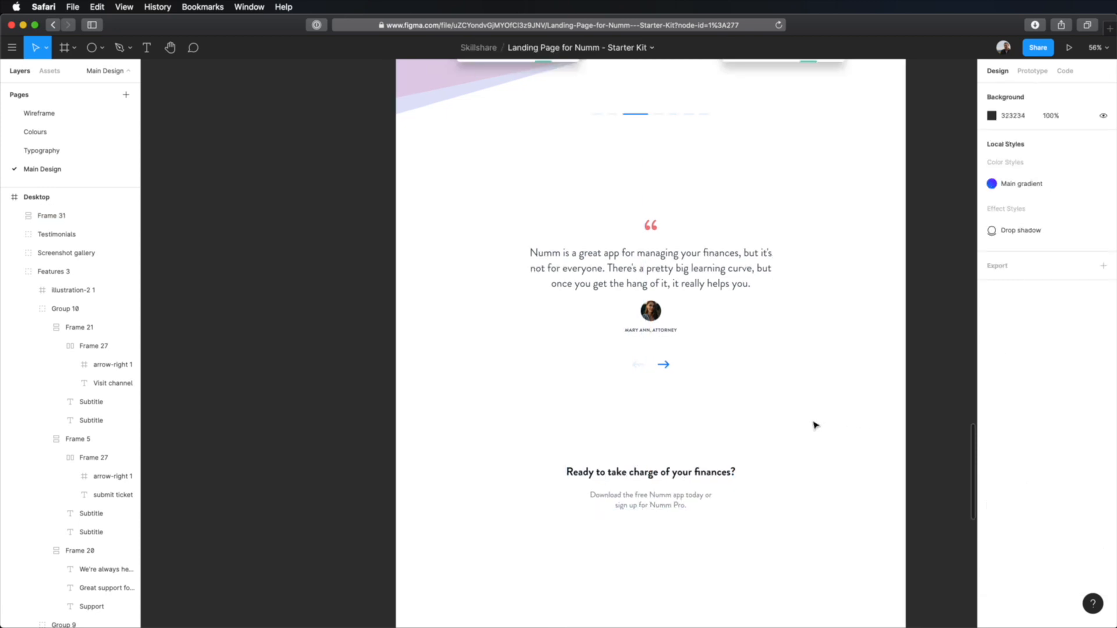
# Step: Import the logo-colour graphic into the empty area below the call-to-action subtitle
pyautogui.scroll(-3, 815, 428)
pyautogui.moveTo(829, 469); pyautogui.dragTo(773, 242)
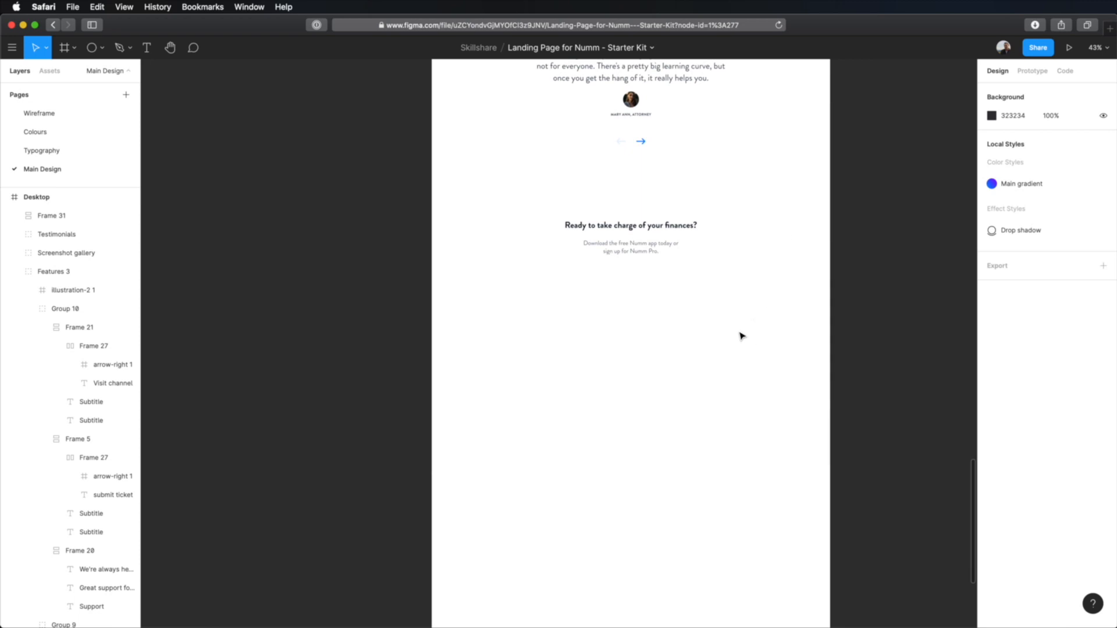
pyautogui.scroll(5, 632, 357)
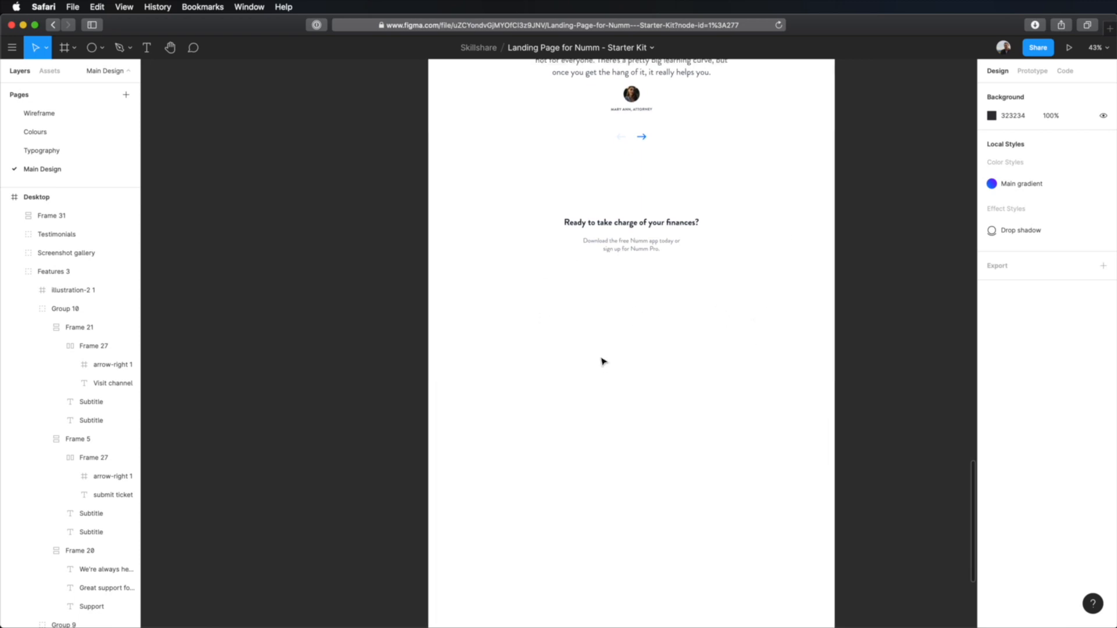
pyautogui.scroll(-2, 610, 365)
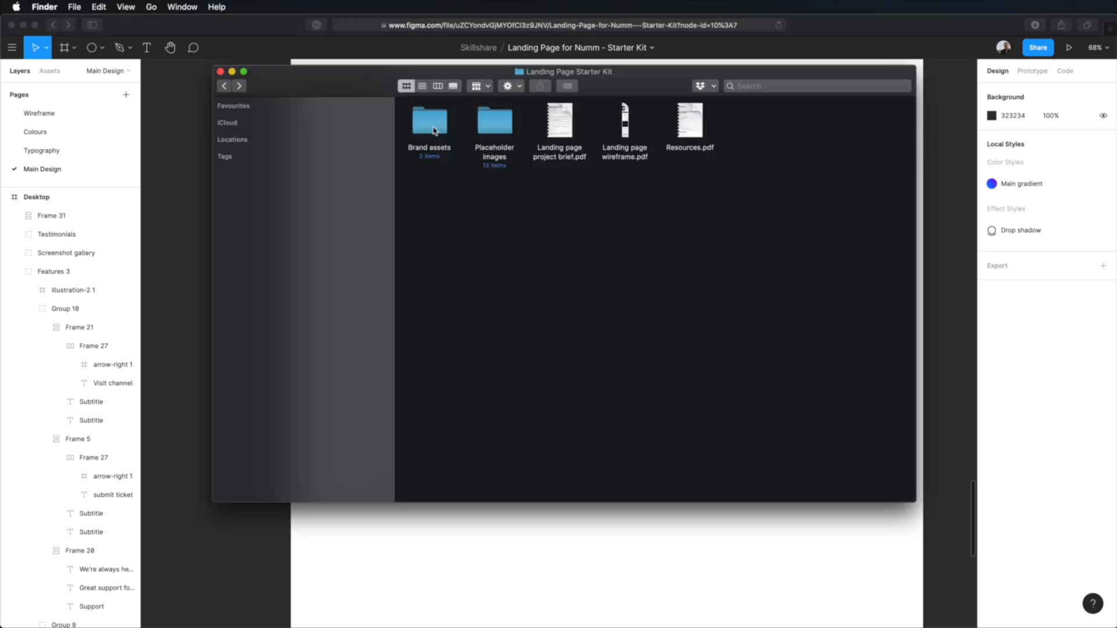
pyautogui.doubleClick(434, 129)
pyautogui.moveTo(434, 140); pyautogui.dragTo(555, 541)
pyautogui.click(808, 546)
pyautogui.click(794, 541)
pyautogui.click(620, 468)
pyautogui.moveTo(616, 463); pyautogui.dragTo(696, 358)
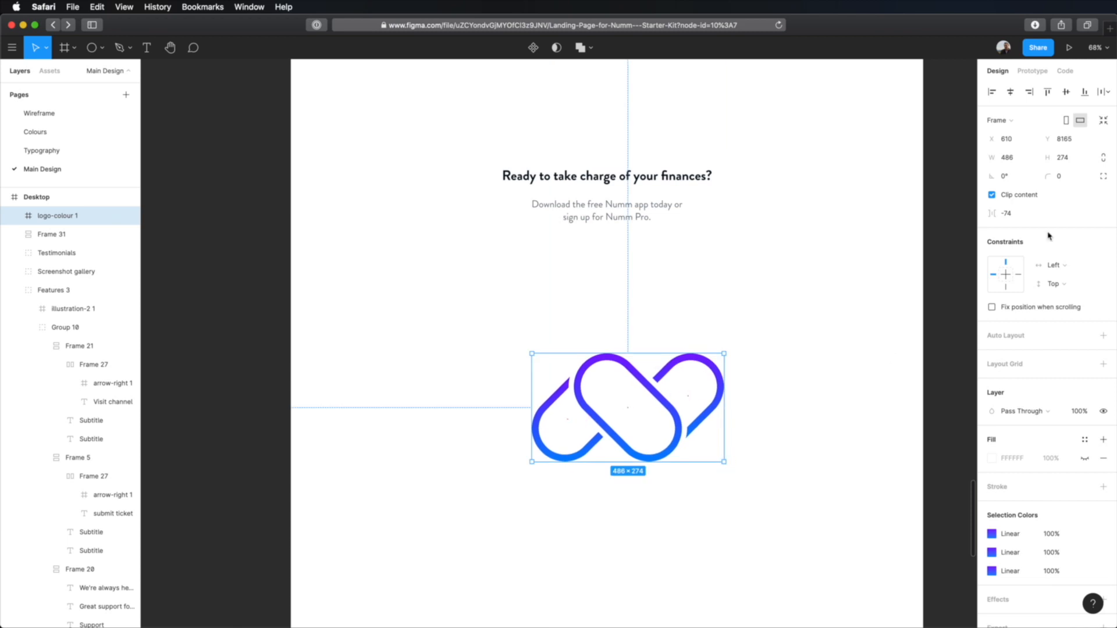
# Step: Lock the logo's proportions and set its height to 48
pyautogui.click(1104, 157)
pyautogui.click(1068, 157)
pyautogui.write('48')
pyautogui.press('Return')
pyautogui.click(615, 378)
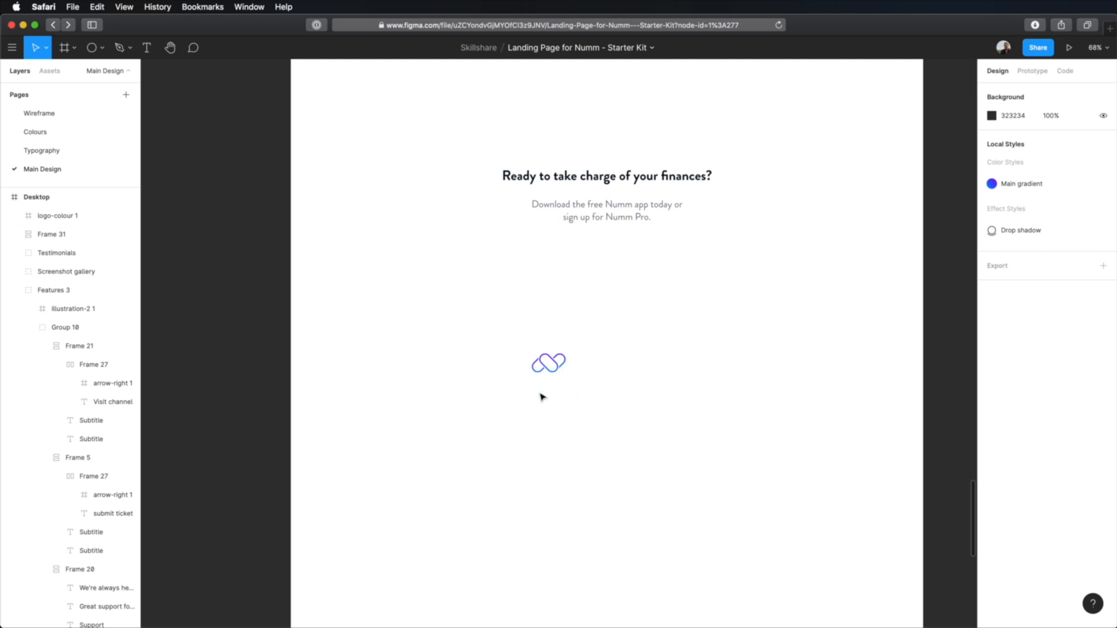
# Step: Copy the author caption from the testimonial and place the copy below the small logo
pyautogui.click(94, 112)
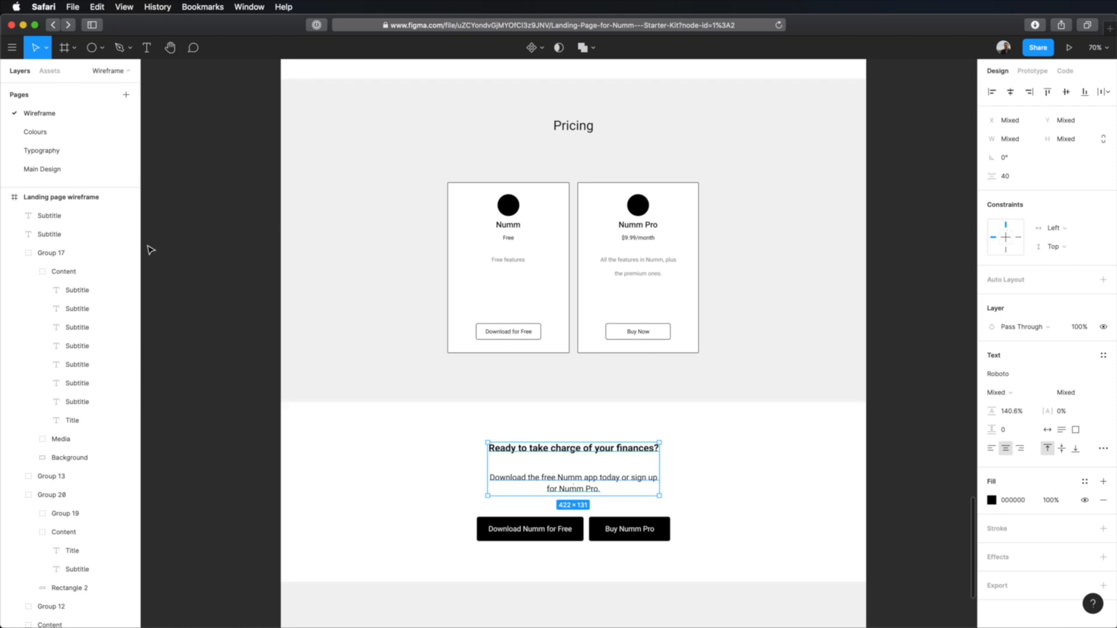
pyautogui.click(82, 169)
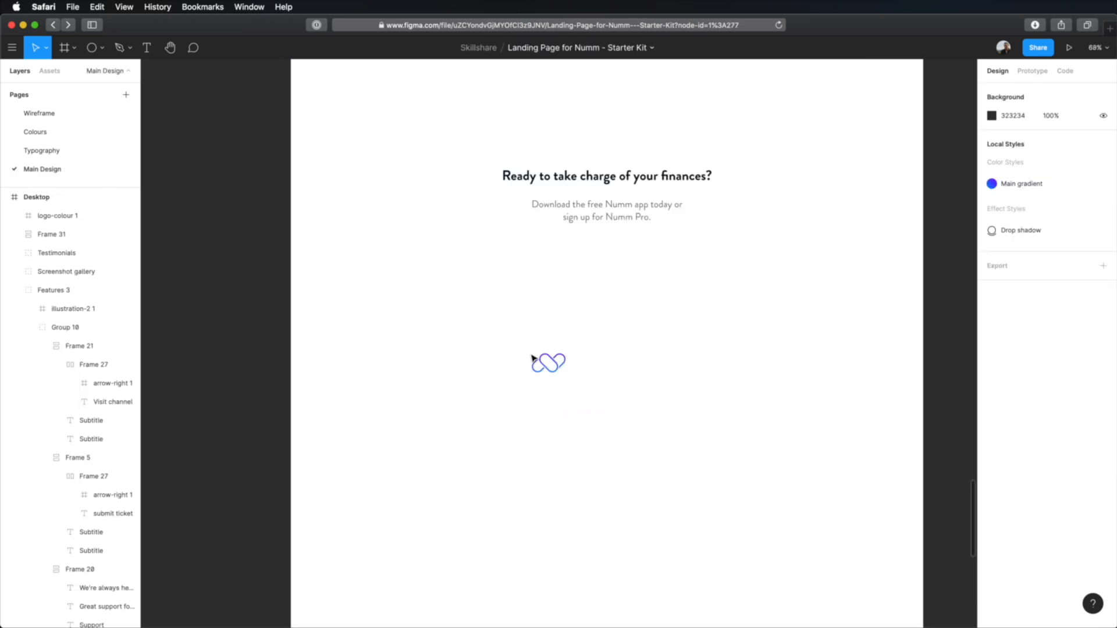
pyautogui.scroll(6, 666, 356)
pyautogui.keyDown('super'); pyautogui.click(634, 379); pyautogui.keyUp('super')
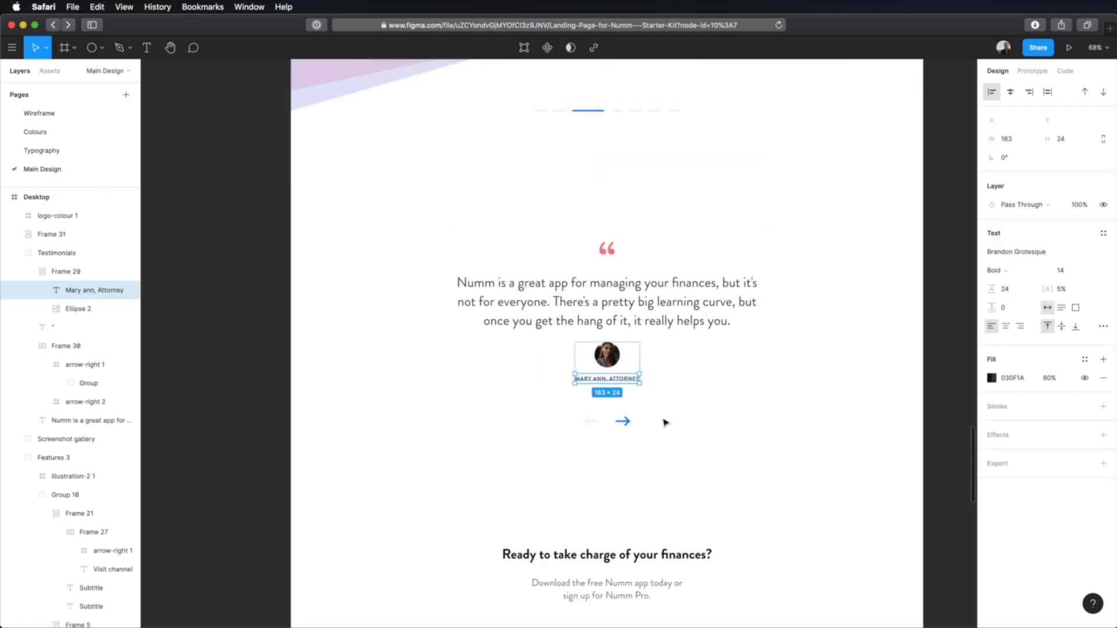
pyautogui.scroll(-5, 675, 436)
pyautogui.click(653, 436)
pyautogui.scroll(-3, 643, 444)
pyautogui.press('super+v')
pyautogui.moveTo(562, 343); pyautogui.dragTo(553, 272)
# Step: Replace the text of the caption below the logo with "Free"
pyautogui.press('Return')
pyautogui.write('Fer')
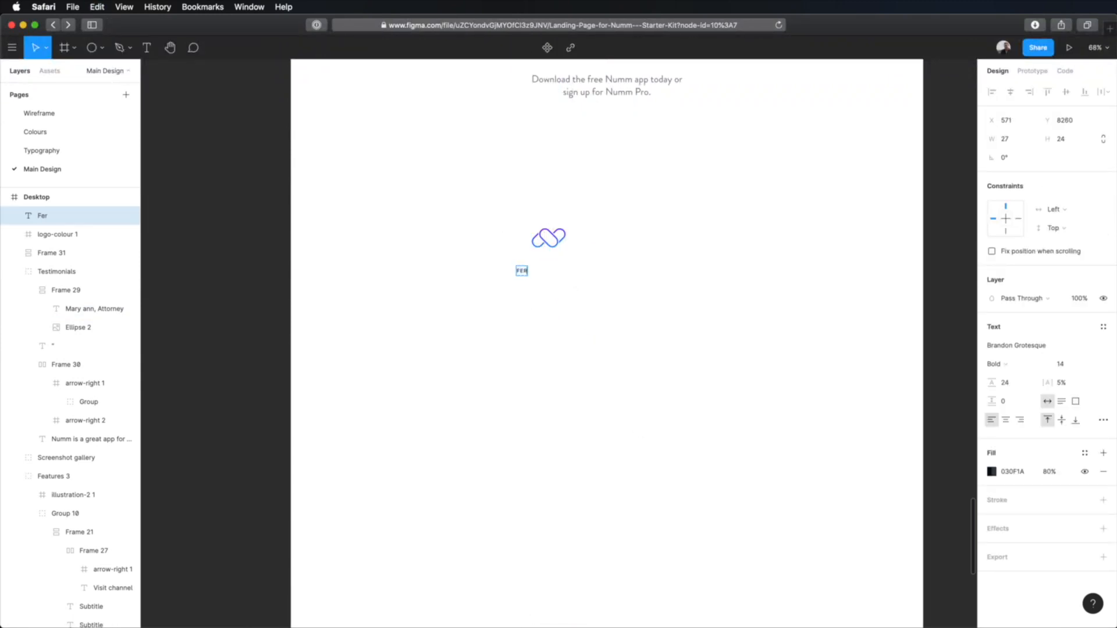
pyautogui.press('Left')
pyautogui.press('BackSpace')
pyautogui.scroll(5, 559, 343)
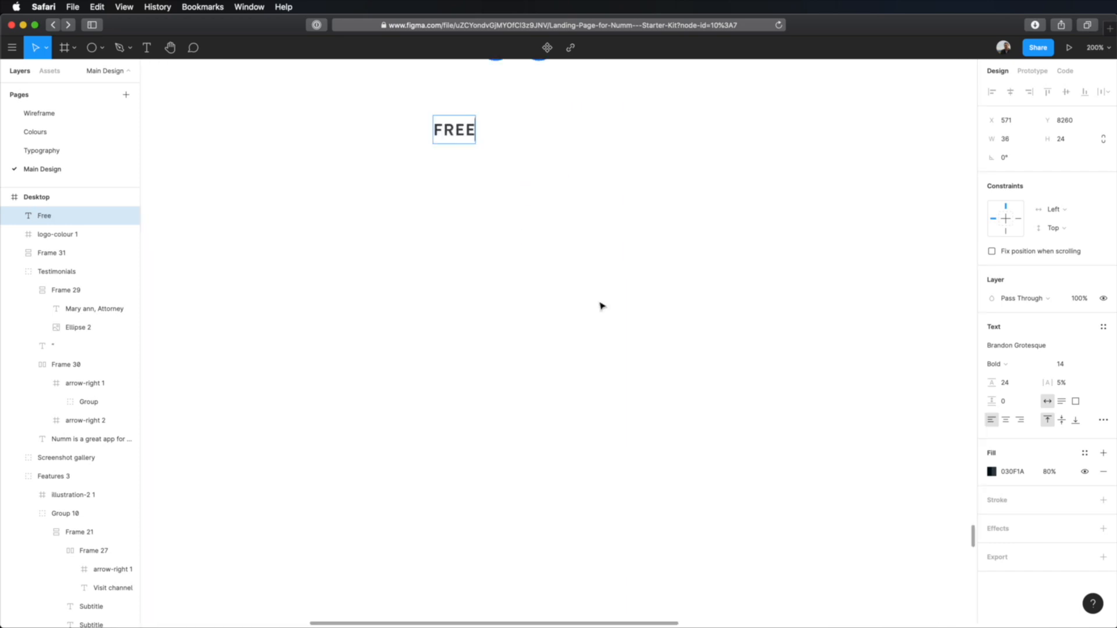
pyautogui.click(691, 332)
# Step: Center-align the FREE label's text and align the label and logo on their horizontal centers
pyautogui.scroll(3, 650, 363)
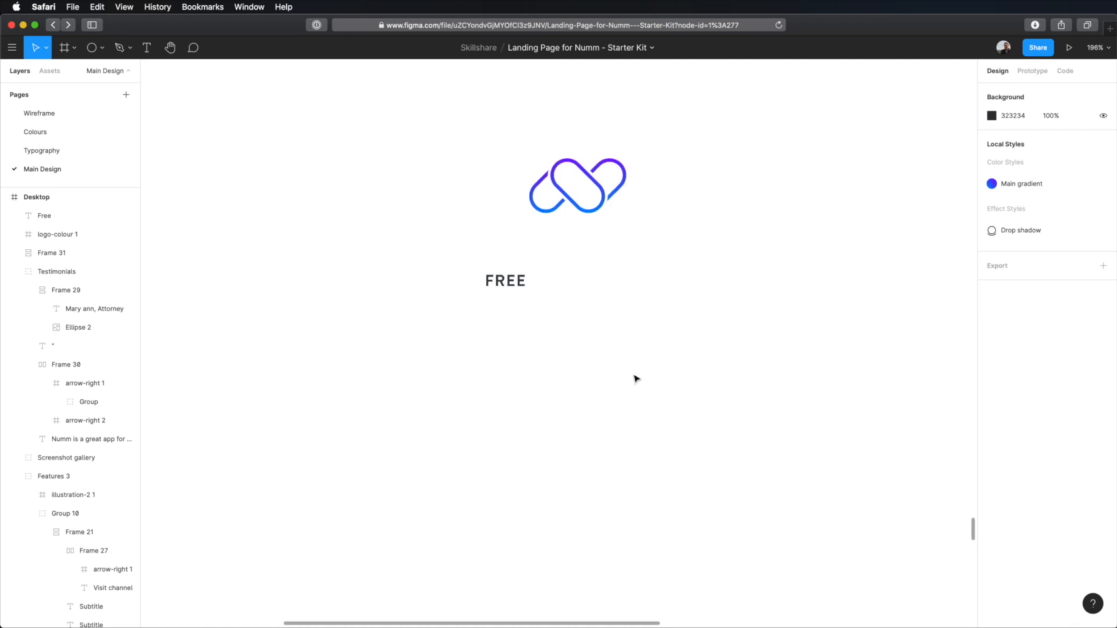
pyautogui.click(505, 294)
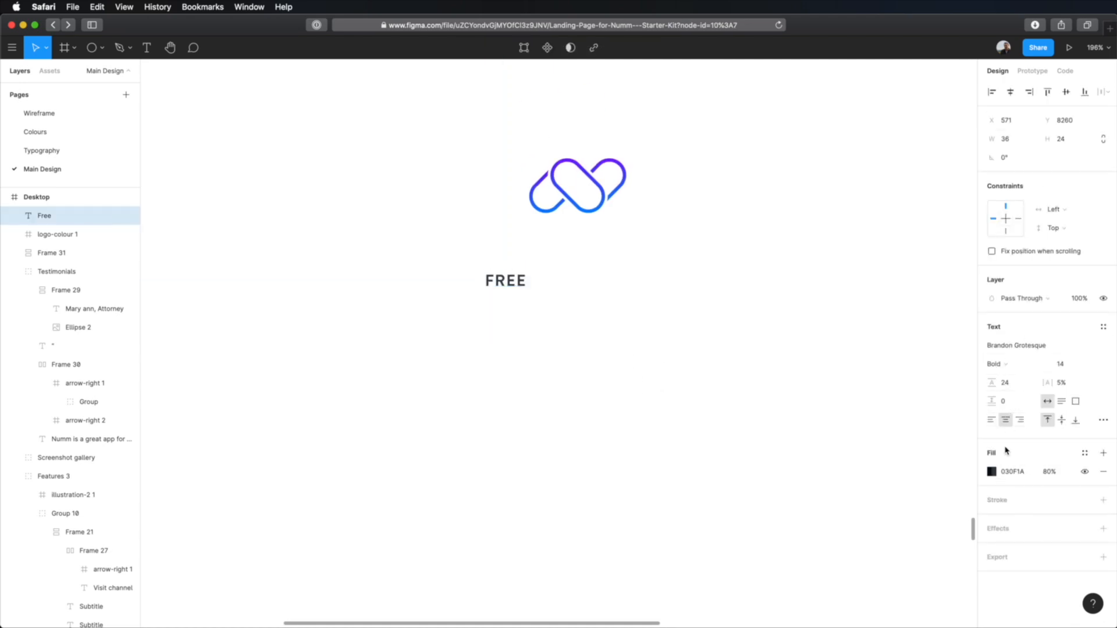
pyautogui.moveTo(379, 341); pyautogui.dragTo(810, 184)
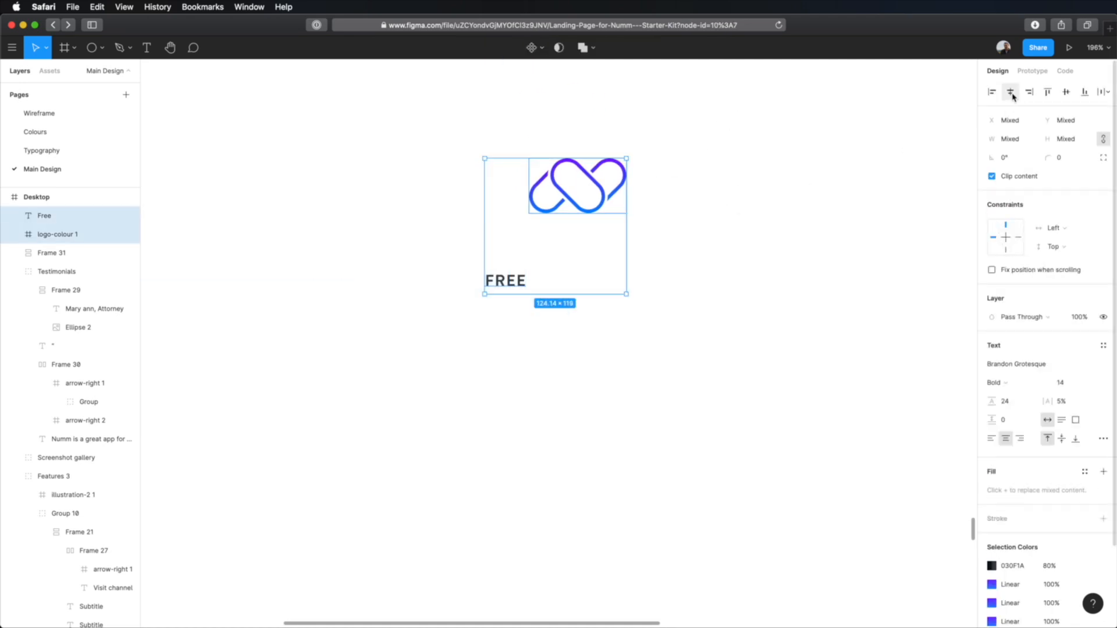
pyautogui.click(659, 302)
# Step: Put the logo and FREE label into a vertical auto layout with 32 spacing between items
pyautogui.moveTo(645, 161); pyautogui.dragTo(535, 414)
pyautogui.hotkey('shift', 'a')
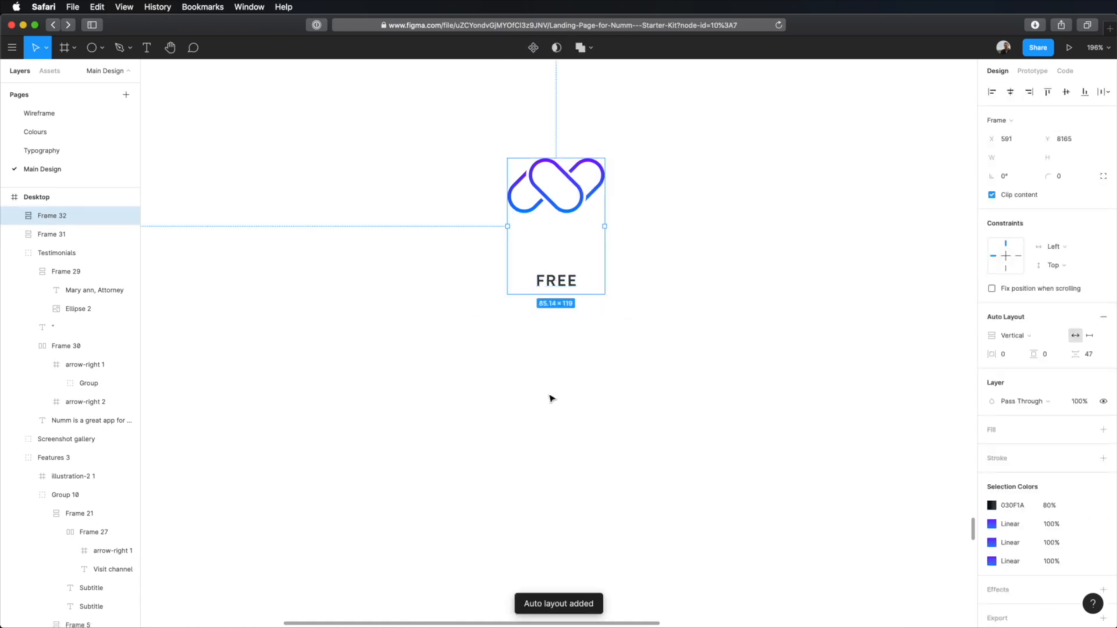
pyautogui.click(1091, 356)
pyautogui.write('32')
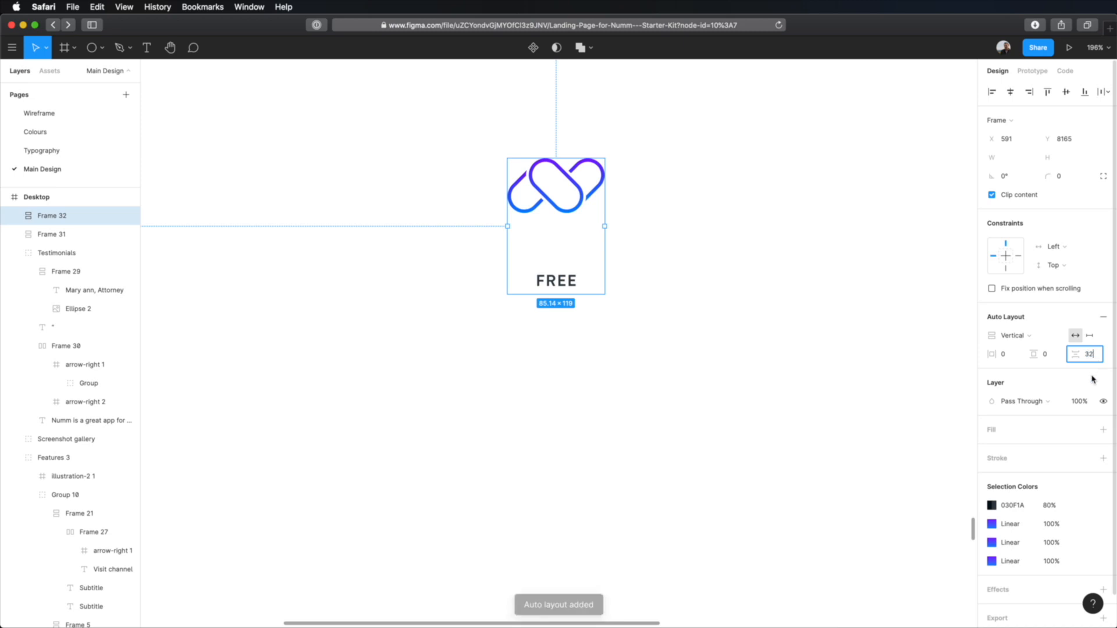
pyautogui.press('Tab')
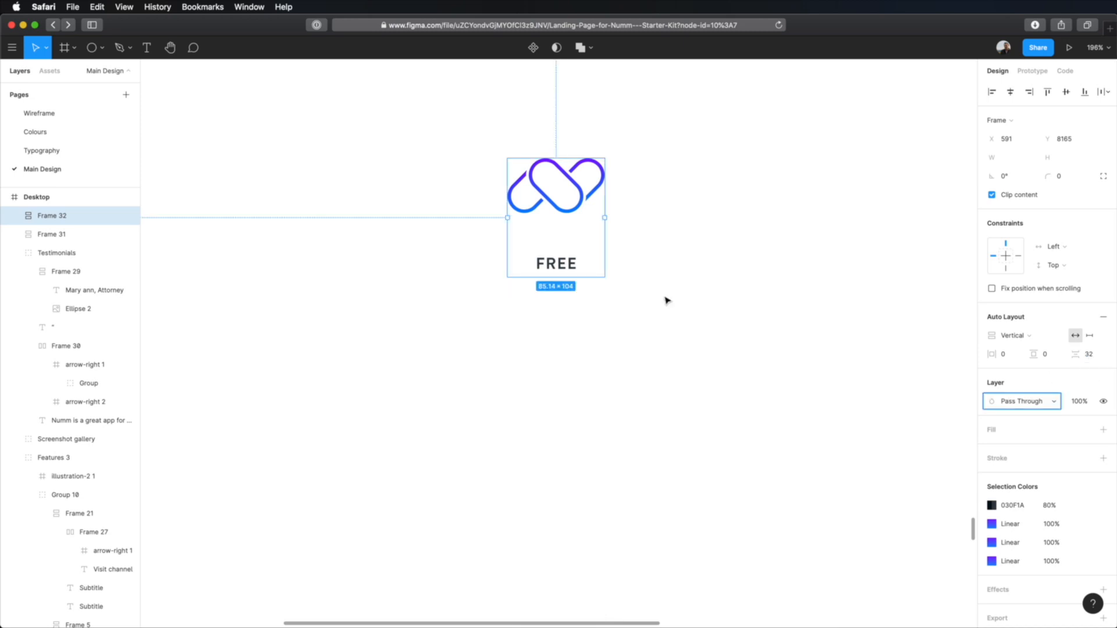
pyautogui.click(663, 318)
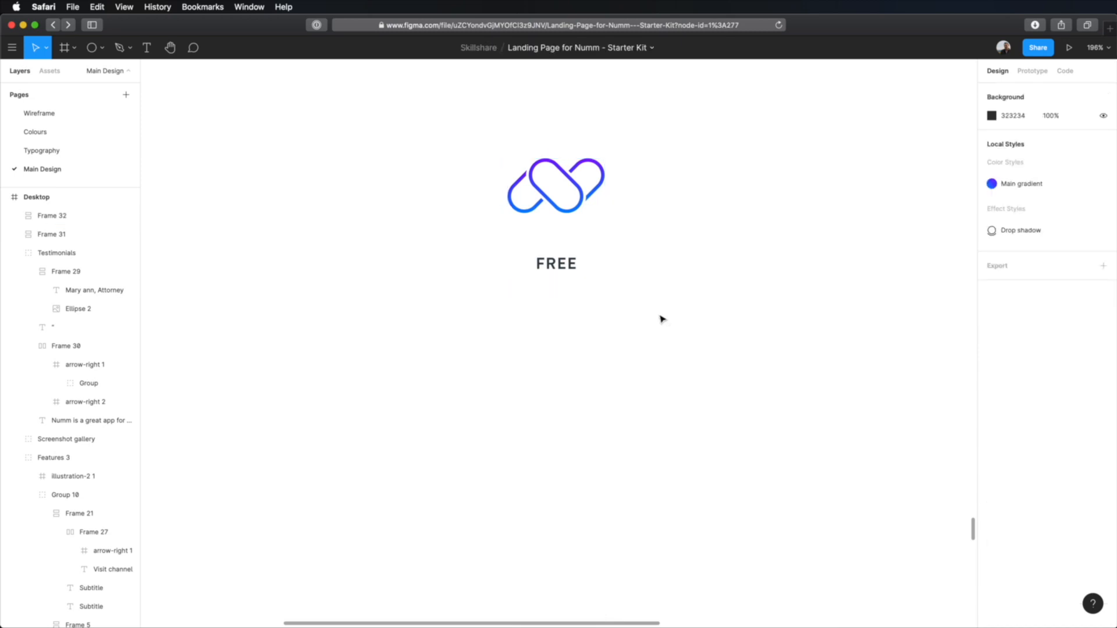
# Step: Copy the "24/7 online support" description text and place the copy beneath the FREE label
pyautogui.scroll(-5, 637, 338)
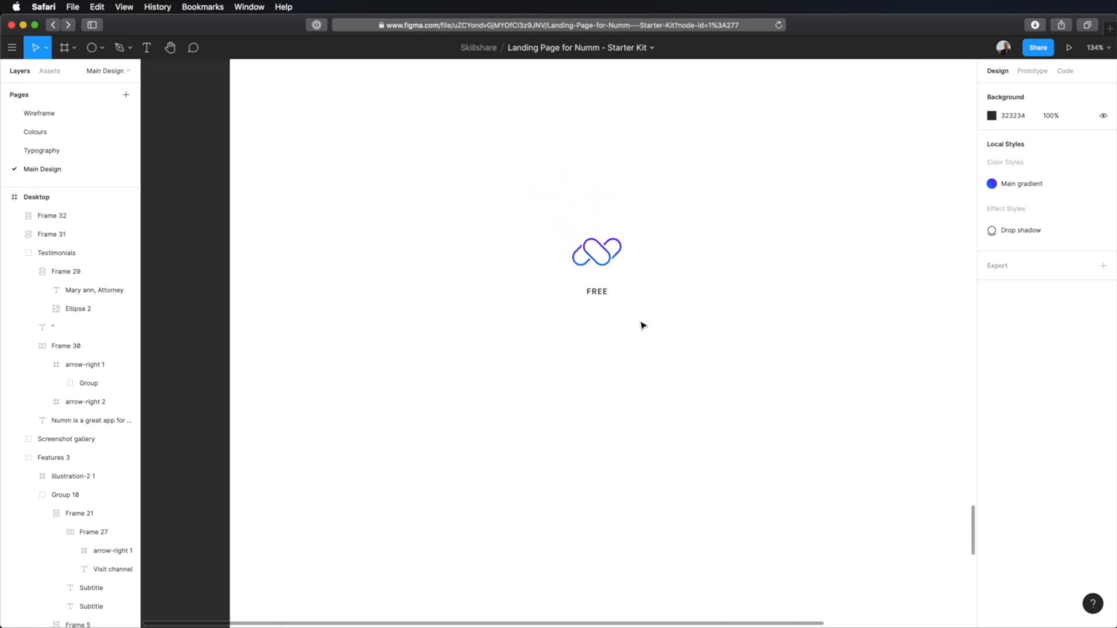
pyautogui.moveTo(673, 157); pyautogui.dragTo(572, 512)
pyautogui.moveTo(622, 304); pyautogui.dragTo(638, 582)
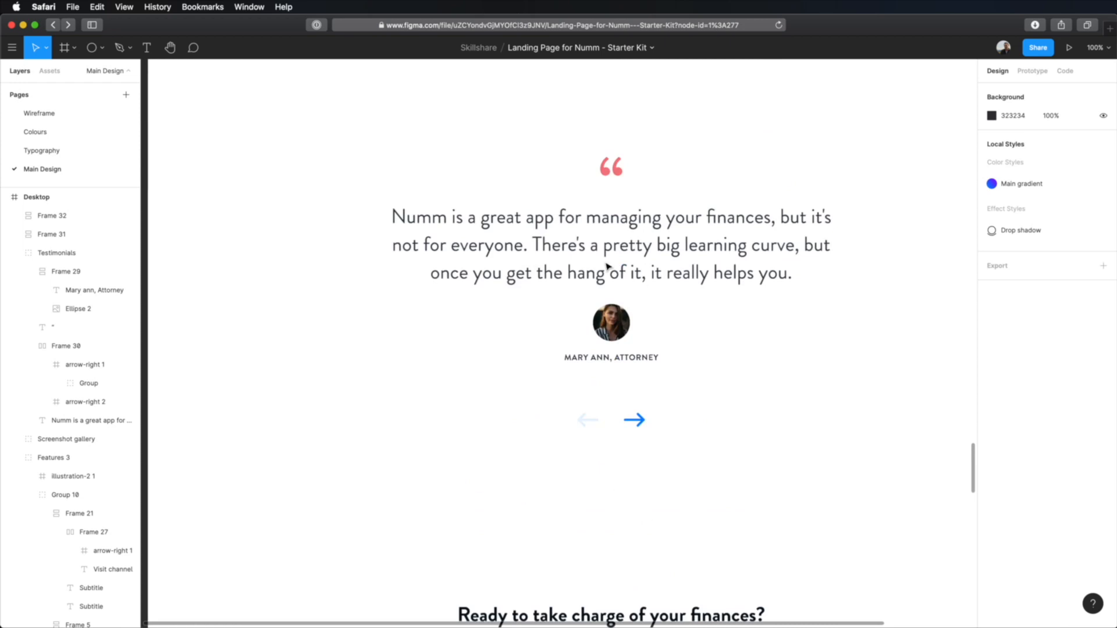
pyautogui.scroll(15, 607, 266)
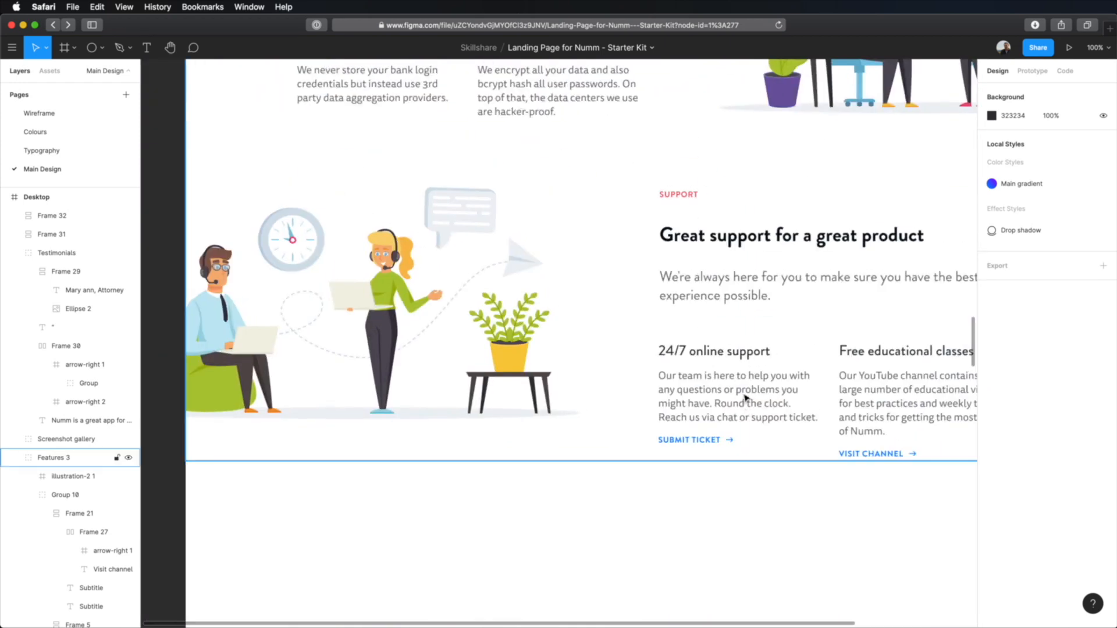
pyautogui.click(745, 397)
pyautogui.scroll(-15, 703, 436)
pyautogui.scroll(-8, 701, 436)
pyautogui.click(603, 436)
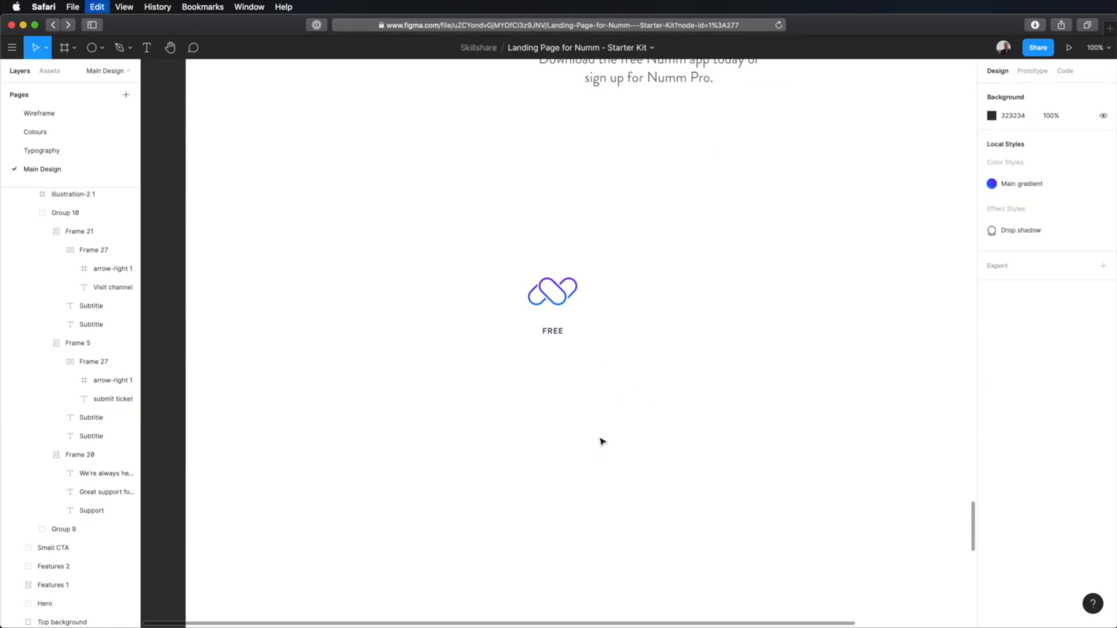
pyautogui.press('cmd+v')
pyautogui.moveTo(596, 361); pyautogui.dragTo(594, 404)
# Step: Replace the description with lines Payees, Categories, Scheduled transactions, Free educational classes, 24/7 online support, Data encryption, Online banking, and center-align the text
pyautogui.press('Return')
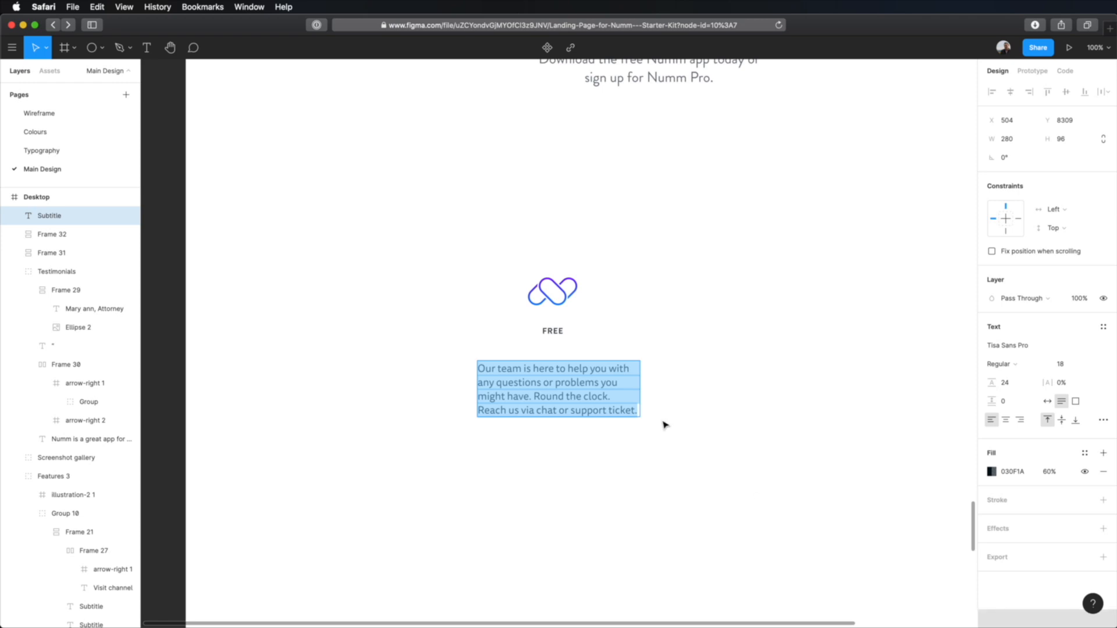
pyautogui.write('Payees Categories Scheduled transactions Free educational classes 24/7 online support Data encryption Online banking')
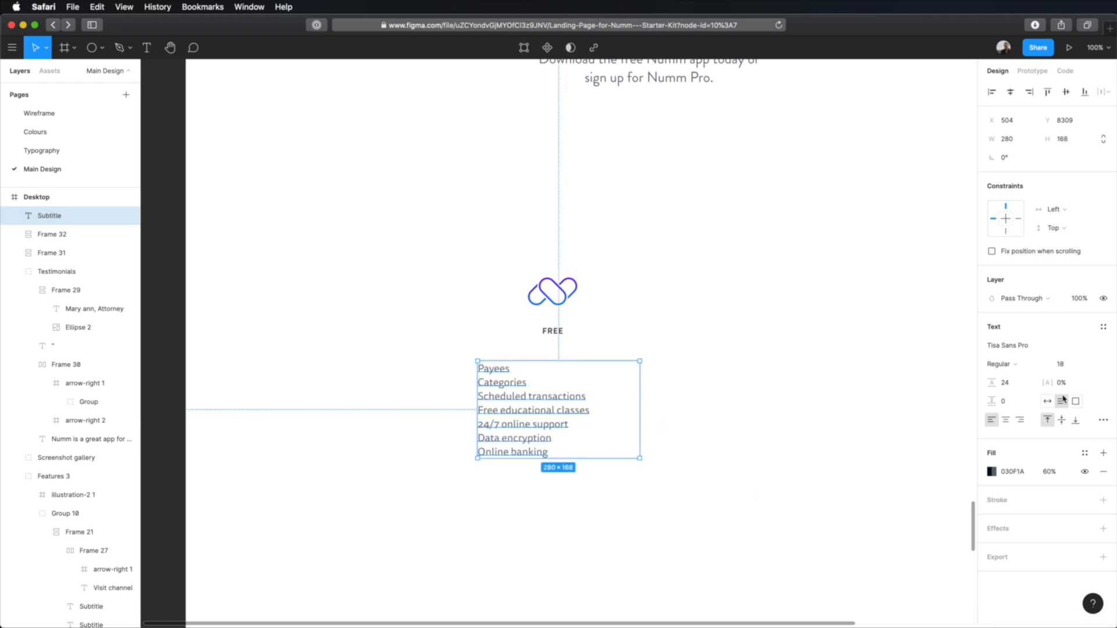
pyautogui.click(1006, 421)
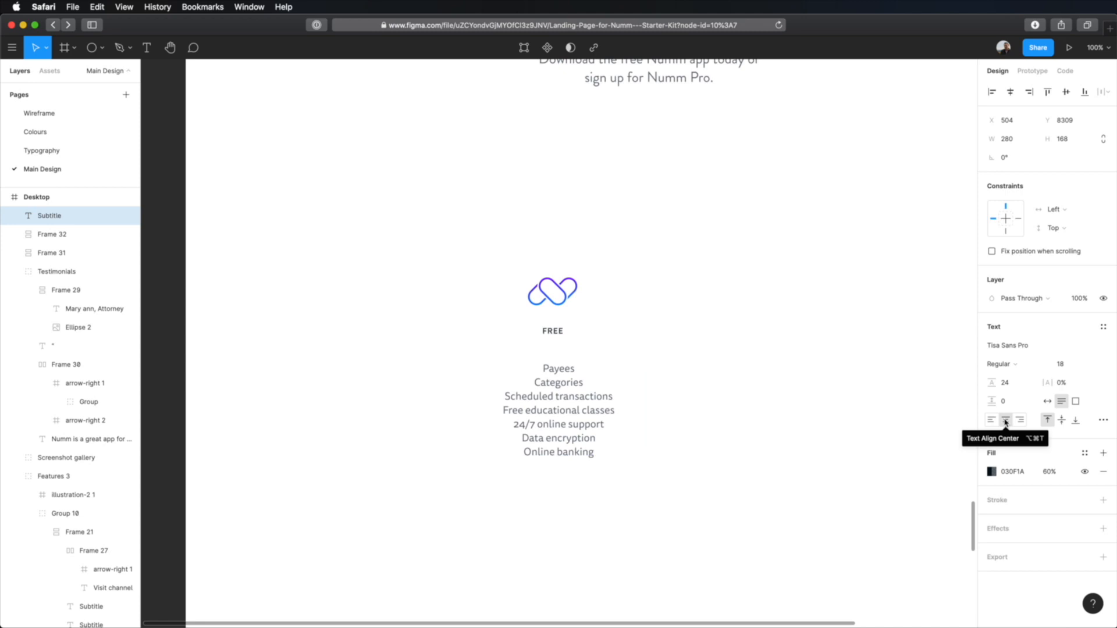
pyautogui.click(1006, 420)
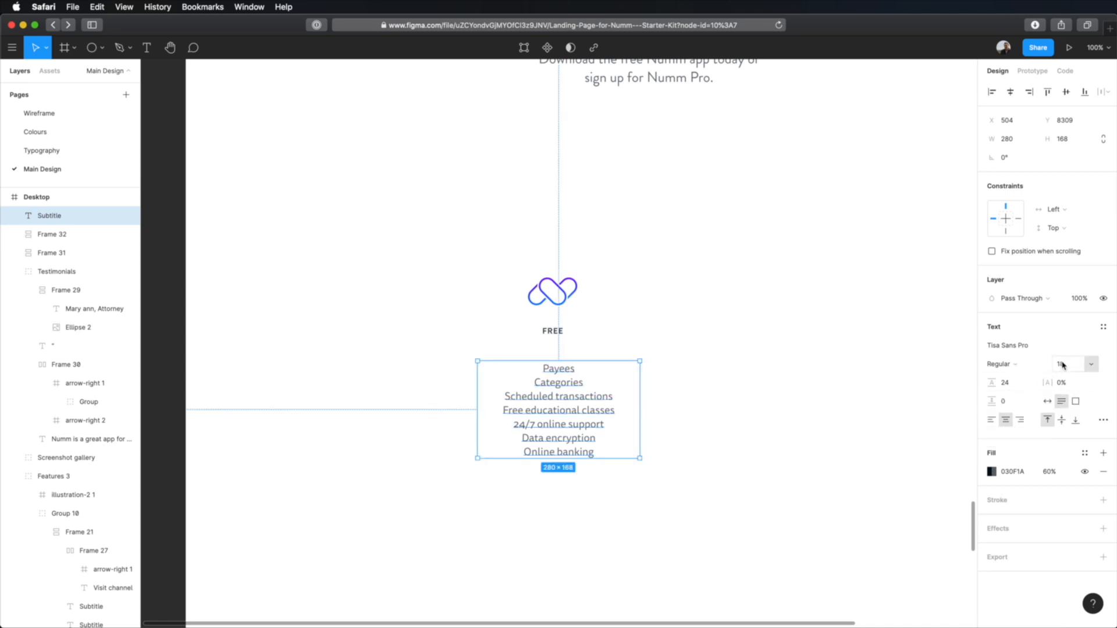
# Step: Set the line height of the feature list beneath the FREE label to 32
pyautogui.click(1018, 385)
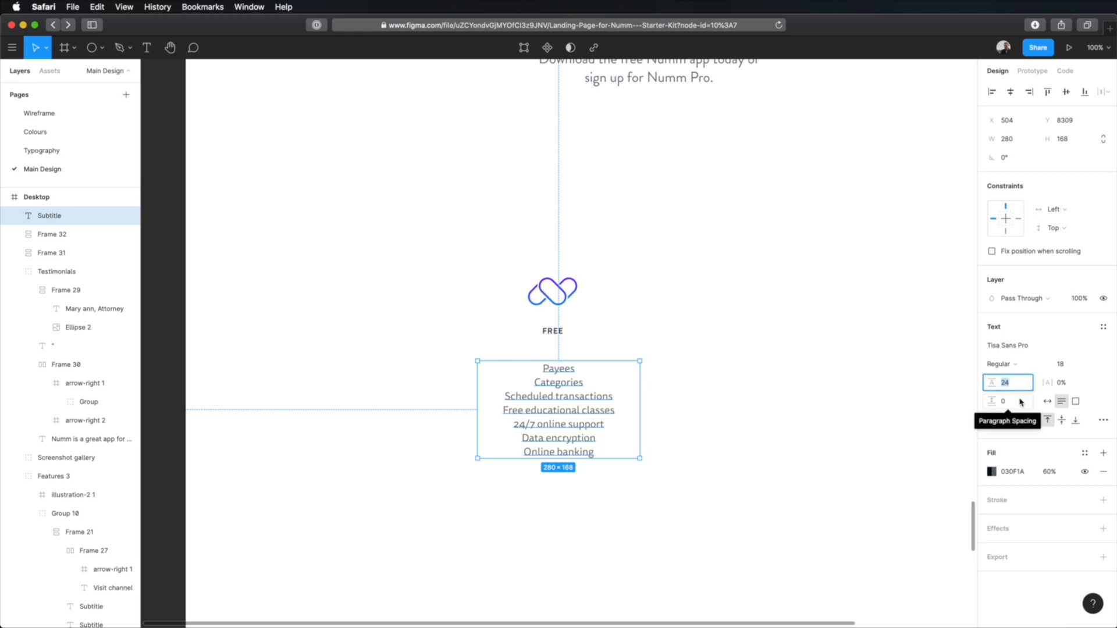
pyautogui.write('32')
pyautogui.press('Tab')
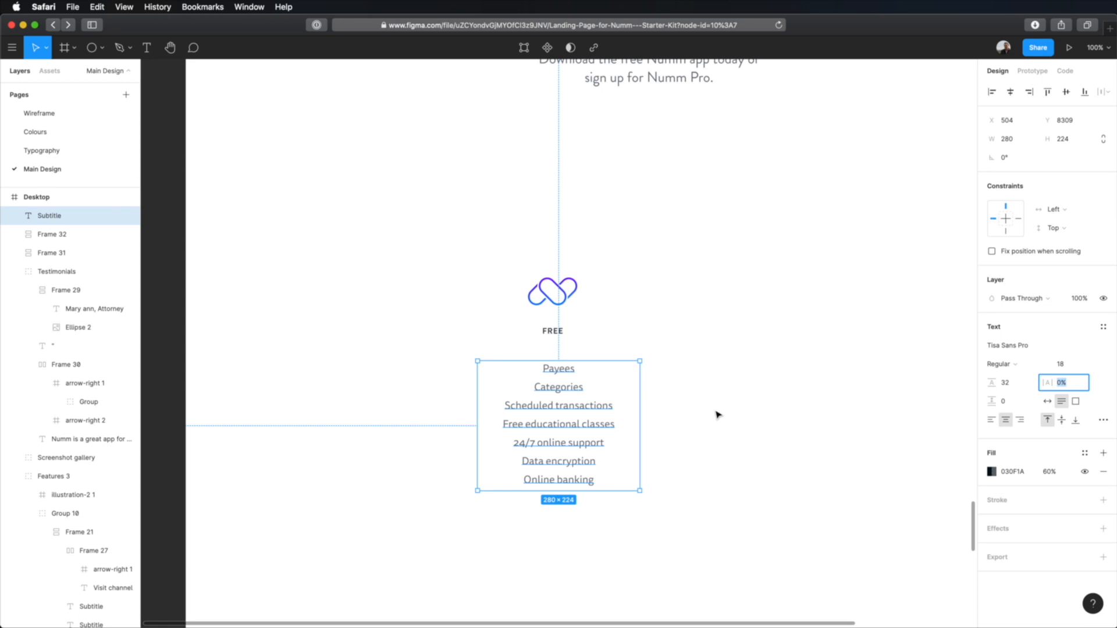
pyautogui.click(821, 366)
# Step: Copy the "Download for Free" button from the small call-to-action card and place the copy centered beneath the feature list
pyautogui.scroll(-5, 820, 366)
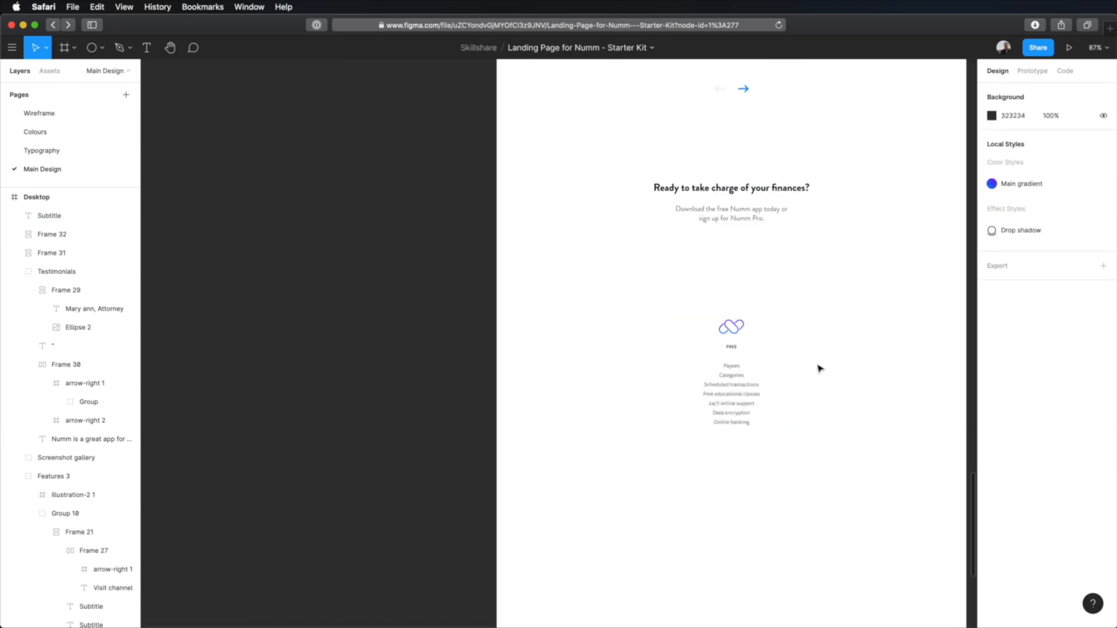
pyautogui.scroll(15, 658, 466)
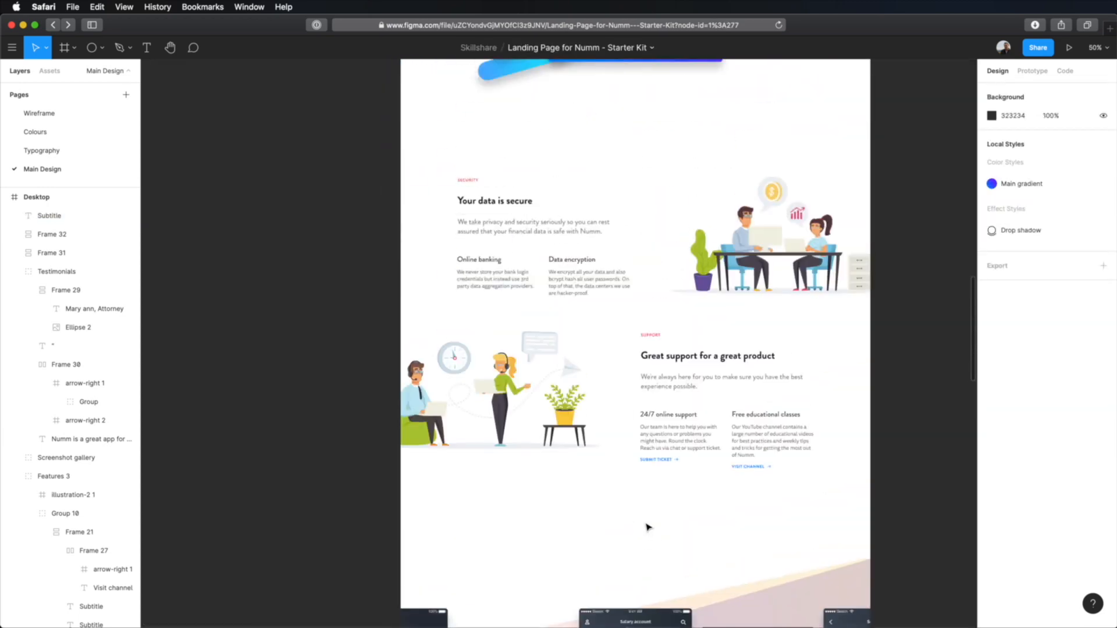
pyautogui.scroll(5, 647, 528)
pyautogui.click(632, 346)
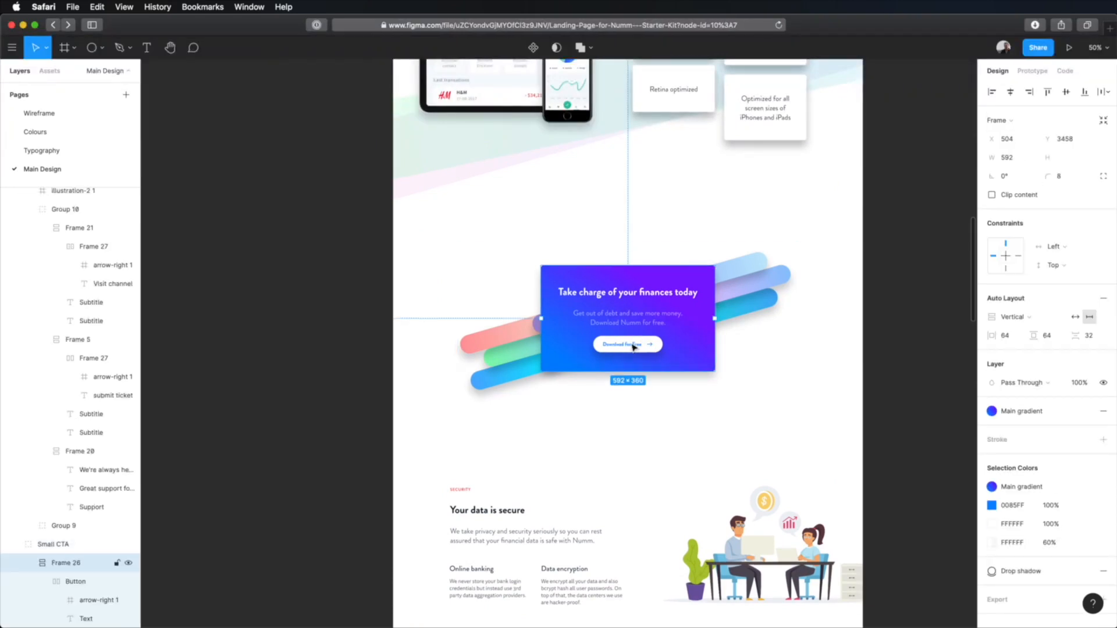
pyautogui.click(632, 345)
pyautogui.scroll(-12, 651, 407)
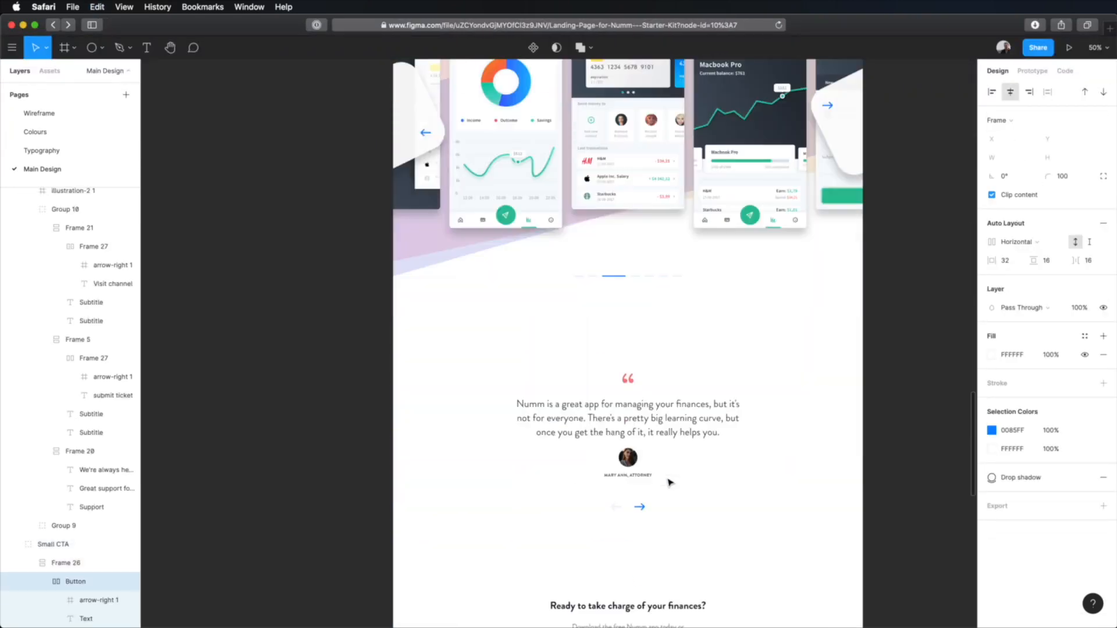
pyautogui.scroll(-6, 670, 482)
pyautogui.press('super+x')
pyautogui.press('super+v')
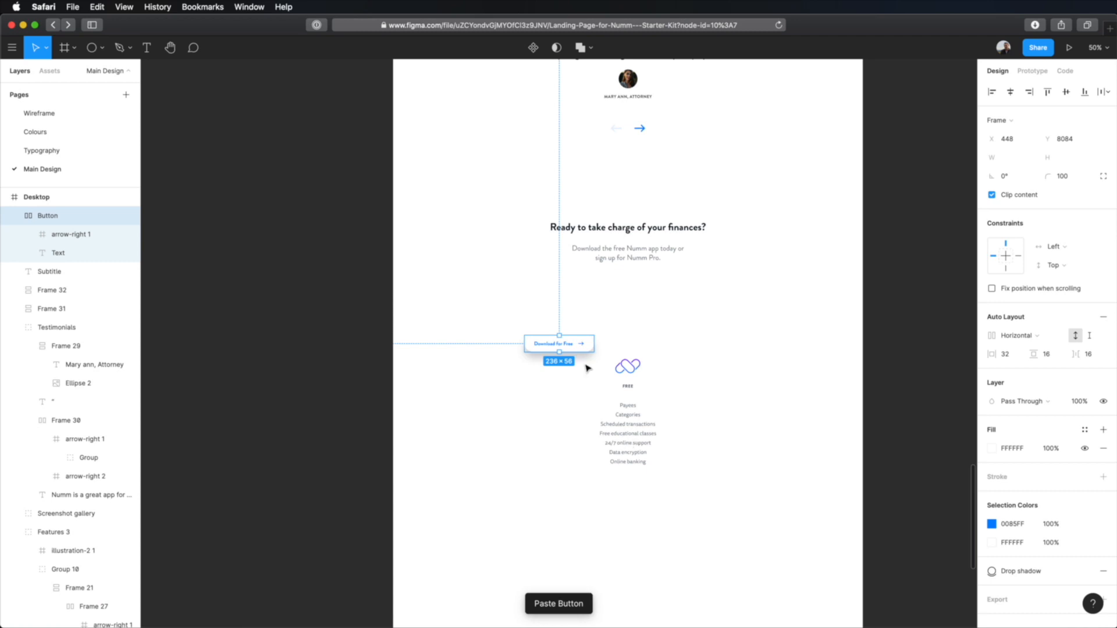
pyautogui.moveTo(568, 347); pyautogui.dragTo(636, 484)
pyautogui.scroll(3, 654, 507)
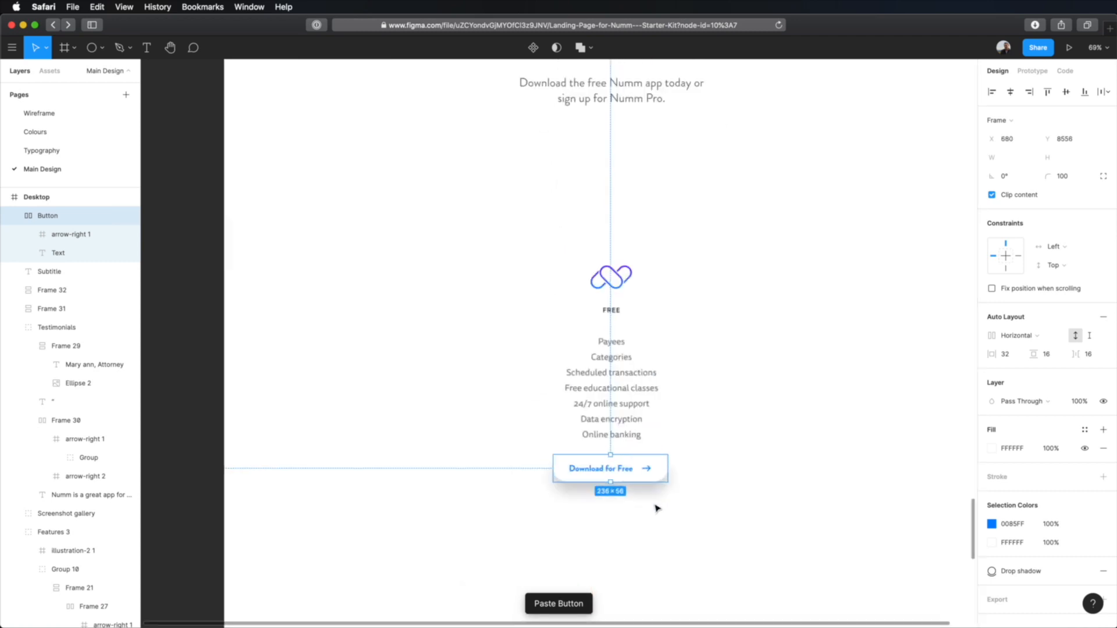
pyautogui.scroll(-1, 656, 509)
pyautogui.click(773, 430)
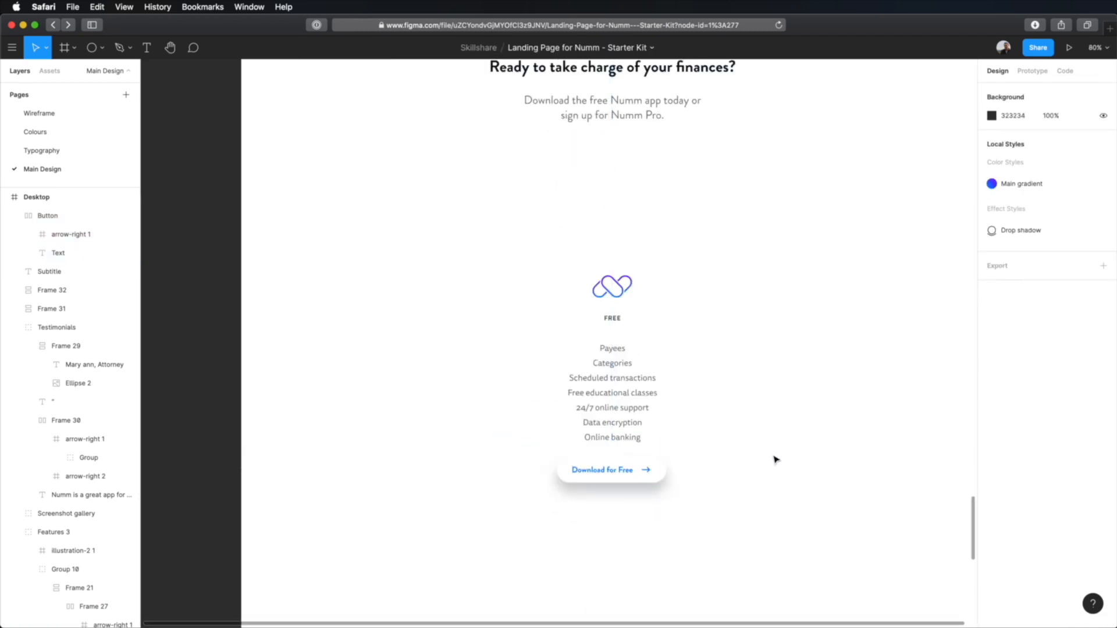
# Step: Combine the logo with FREE label, the feature list and the button into a vertical auto layout frame without content clipping
pyautogui.moveTo(812, 198); pyautogui.dragTo(535, 554)
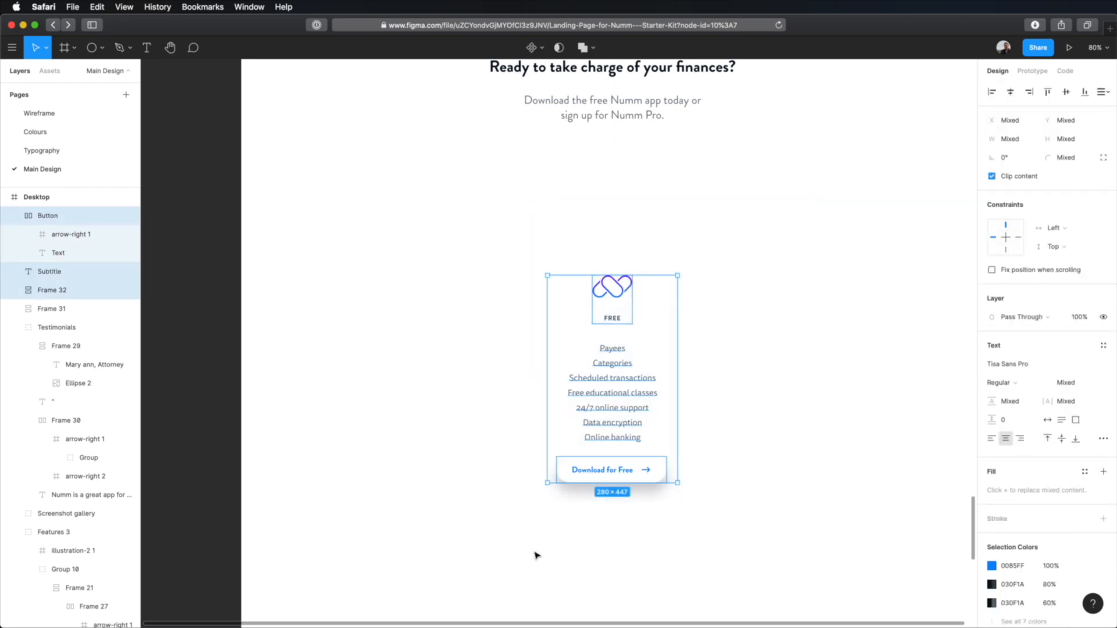
pyautogui.hotkey('shift', 'a')
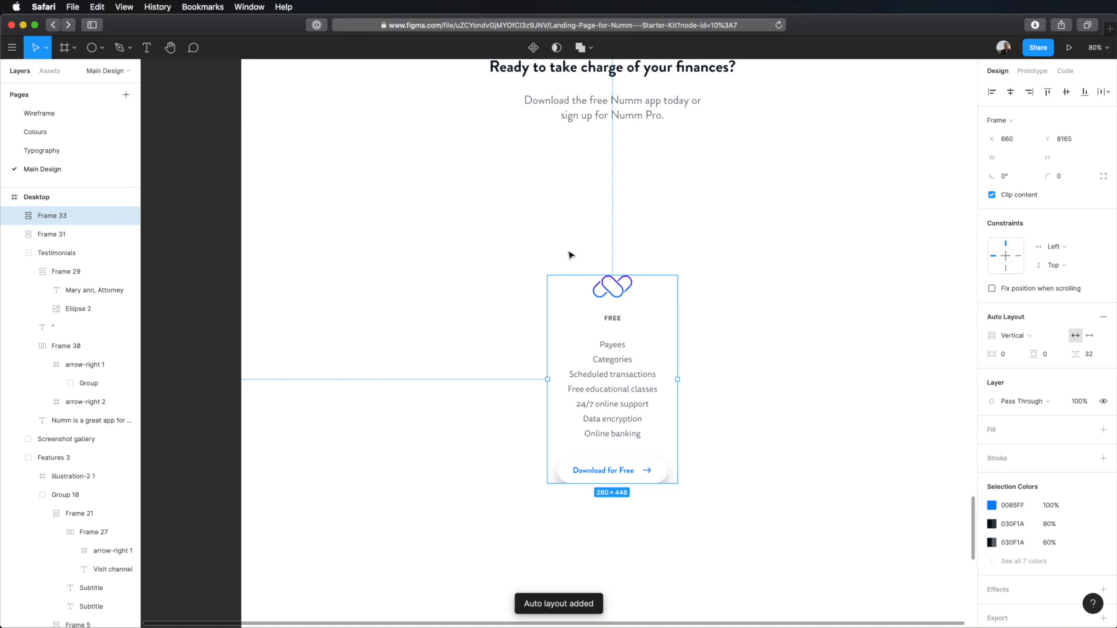
pyautogui.click(1015, 196)
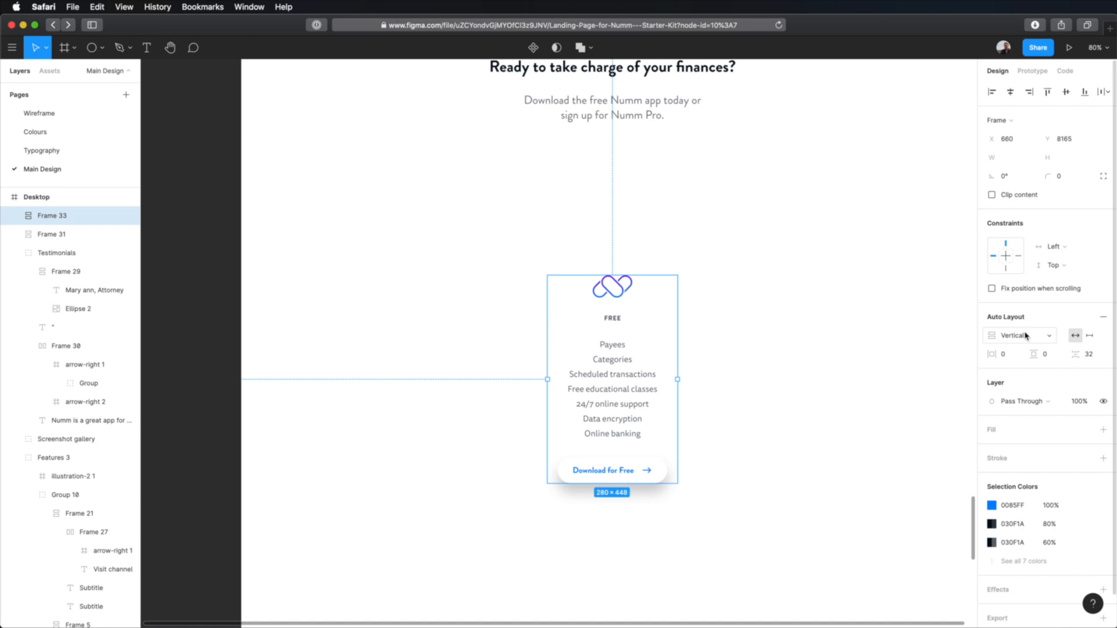
# Step: Set the pricing frame's horizontal padding, vertical padding and spacing between items to 64 each
pyautogui.click(1003, 355)
pyautogui.write('64')
pyautogui.press('Tab')
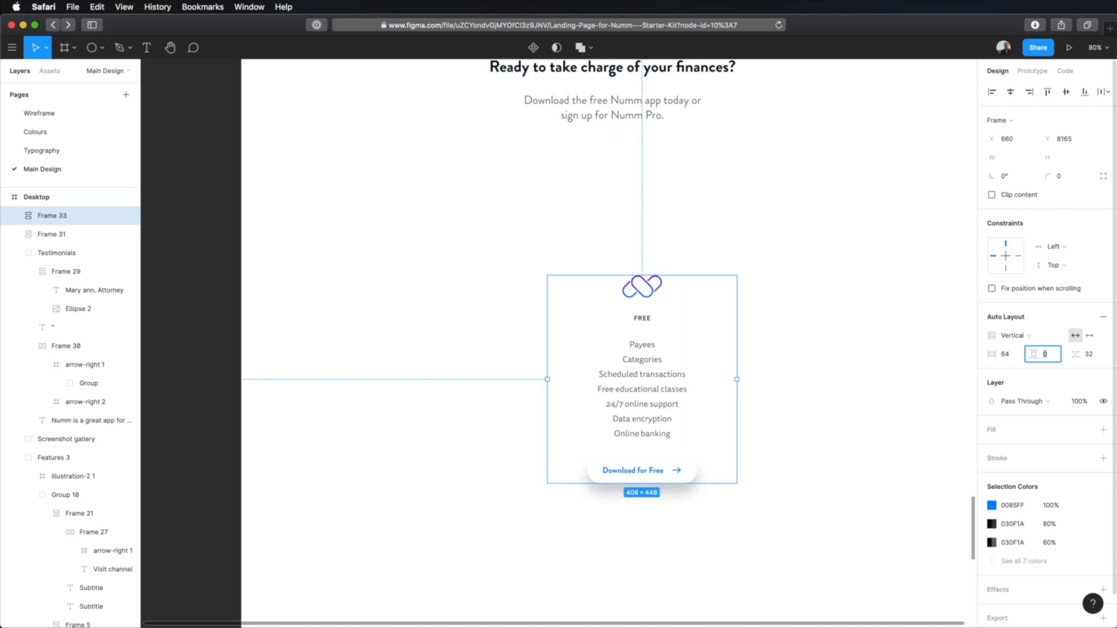
pyautogui.write('64')
pyautogui.press('Tab')
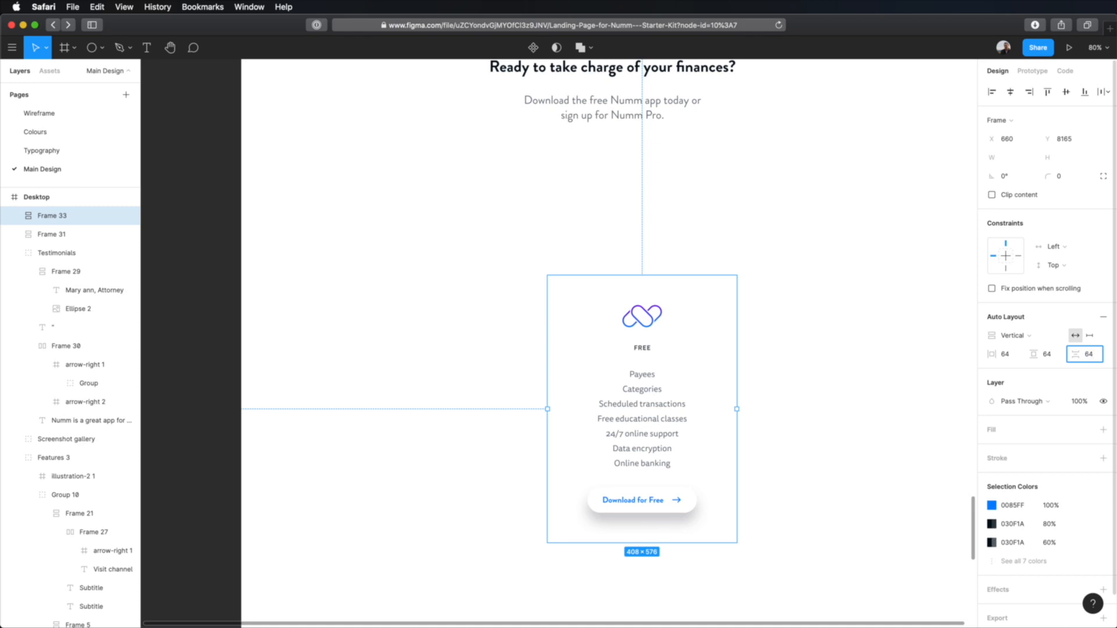
pyautogui.press('Tab')
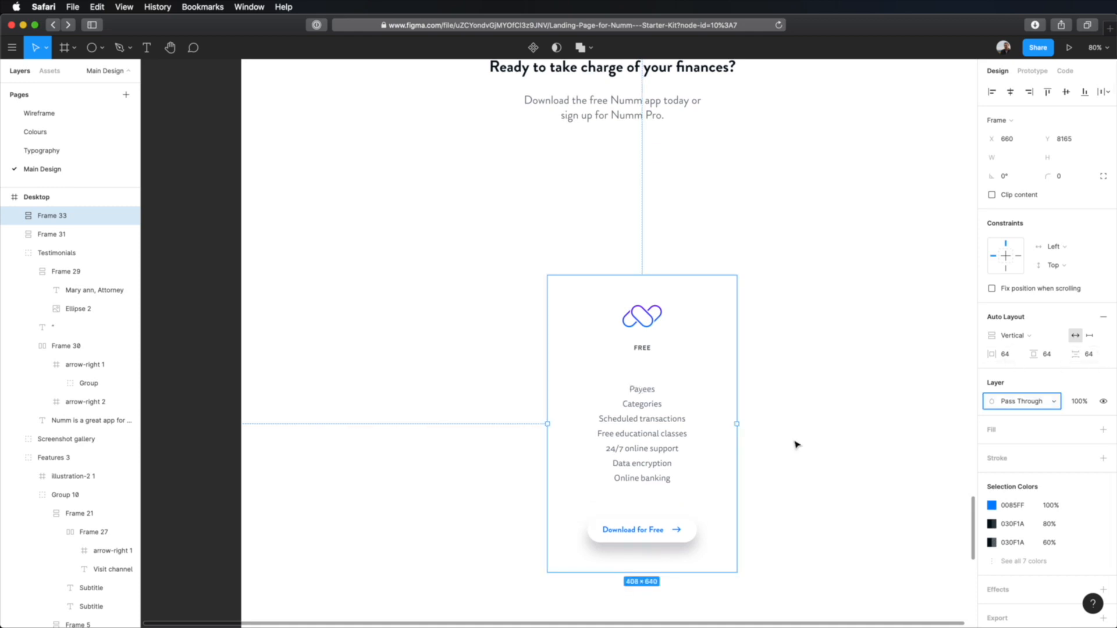
pyautogui.press('Escape')
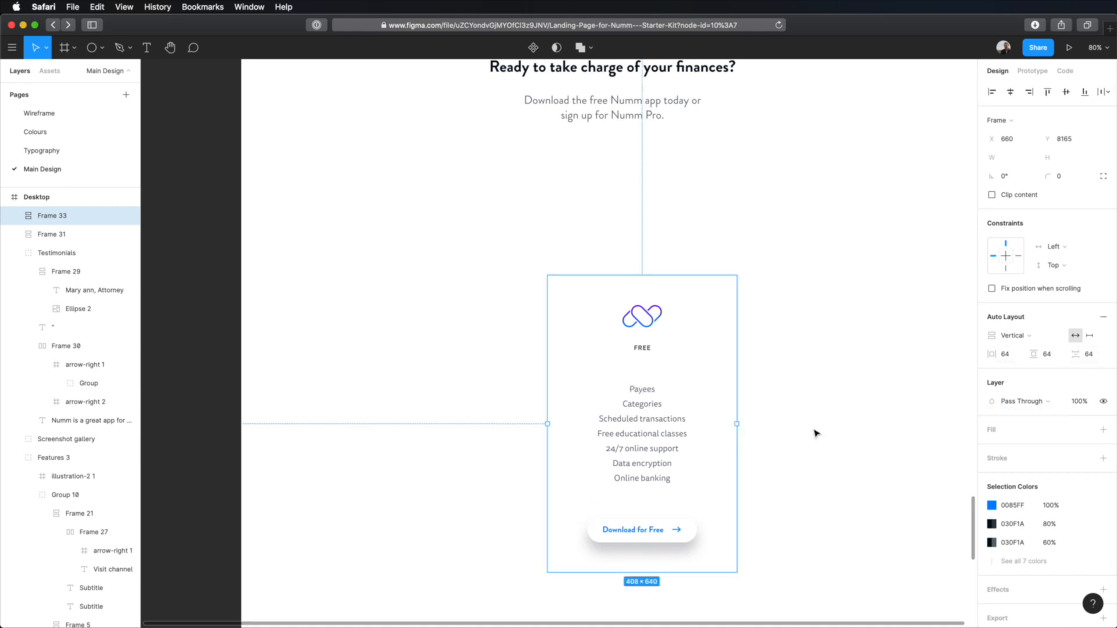
# Step: Style the pricing frame as a card with a white FFFFFF fill, the Drop shadow style and a corner radius of 8
pyautogui.click(1045, 431)
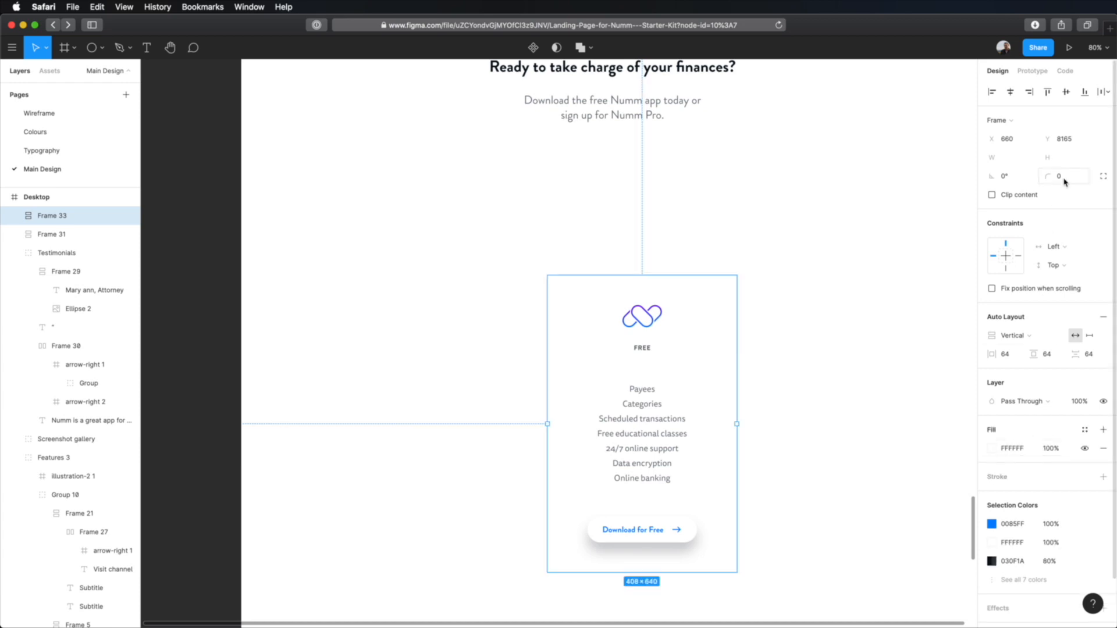
pyautogui.scroll(-2, 1064, 181)
pyautogui.click(1085, 557)
pyautogui.click(1049, 600)
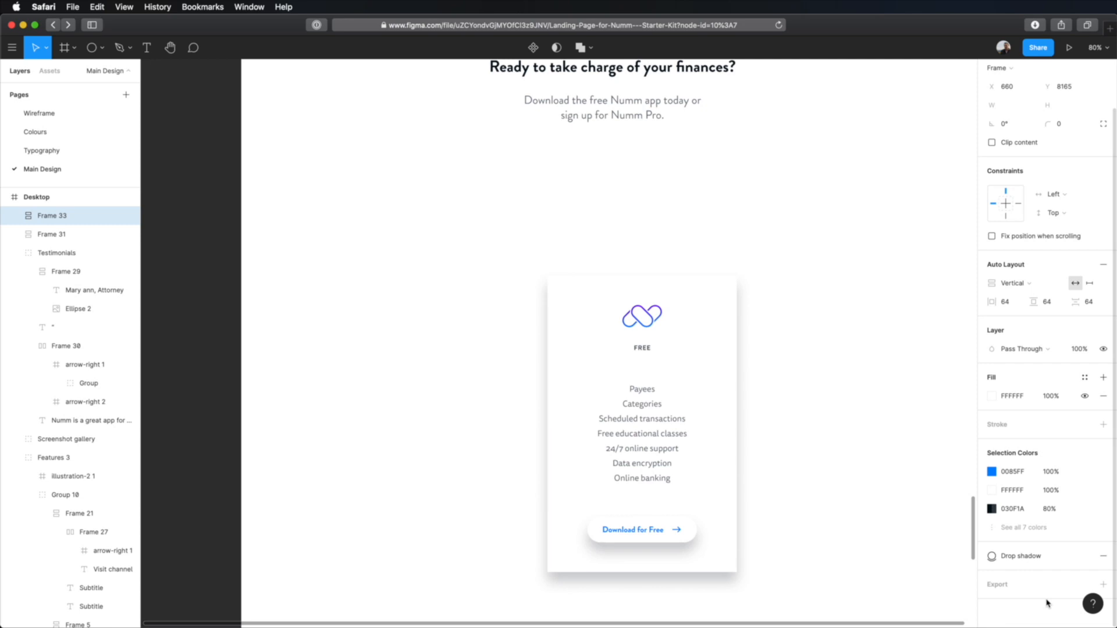
pyautogui.click(1067, 127)
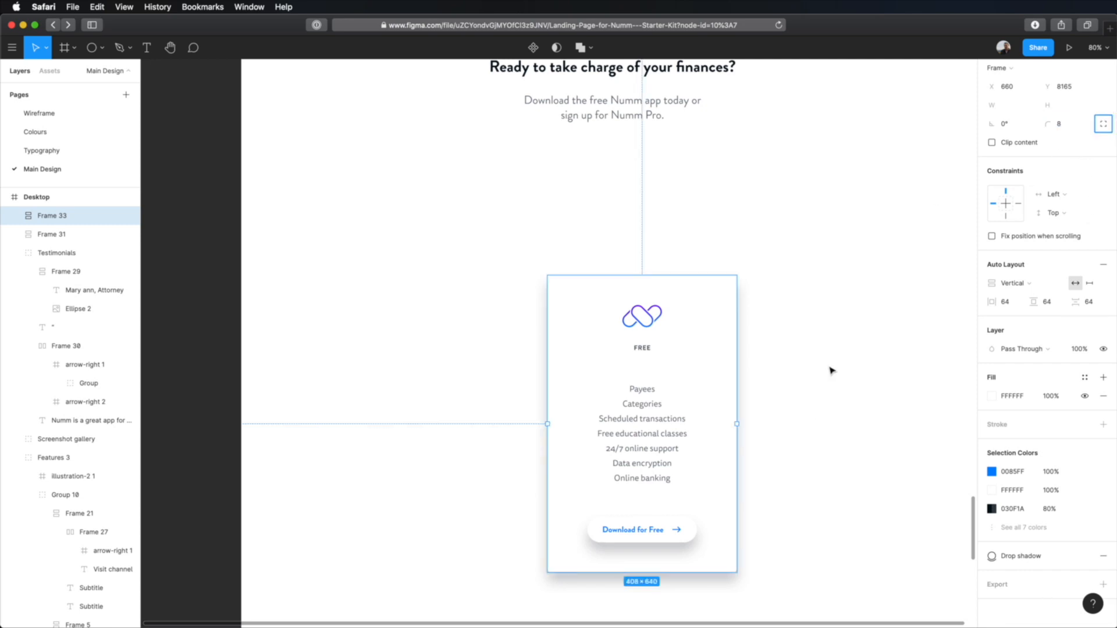
pyautogui.click(818, 428)
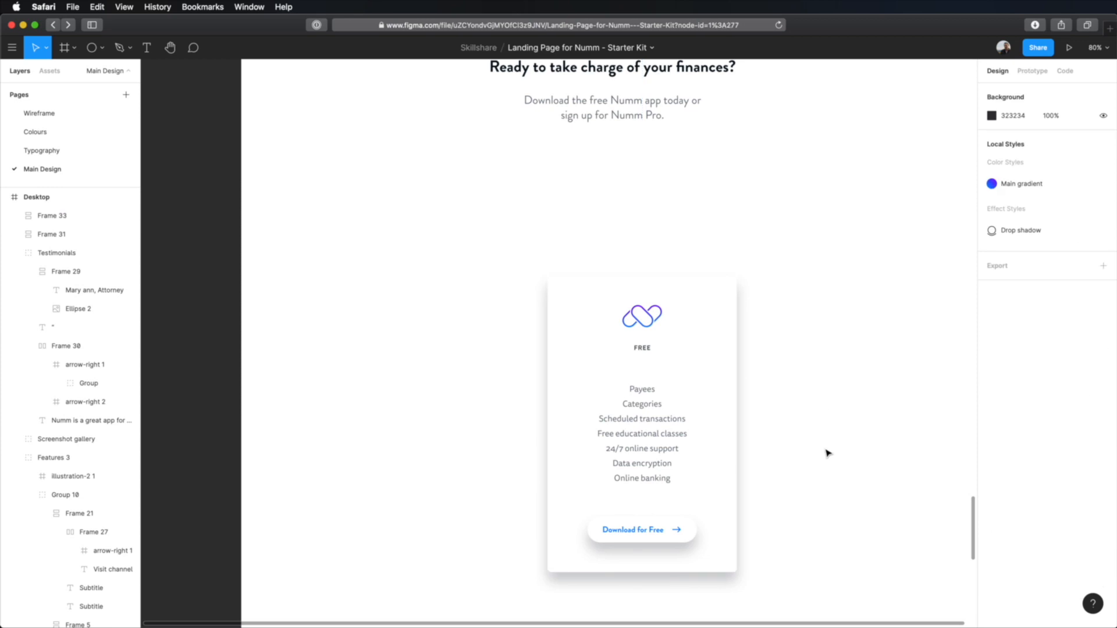
# Step: Show the layout grids and move the pricing card so its left edge lines up with a grid column at X 608
pyautogui.scroll(-2, 828, 453)
pyautogui.hotkey('ctrl', 'g')
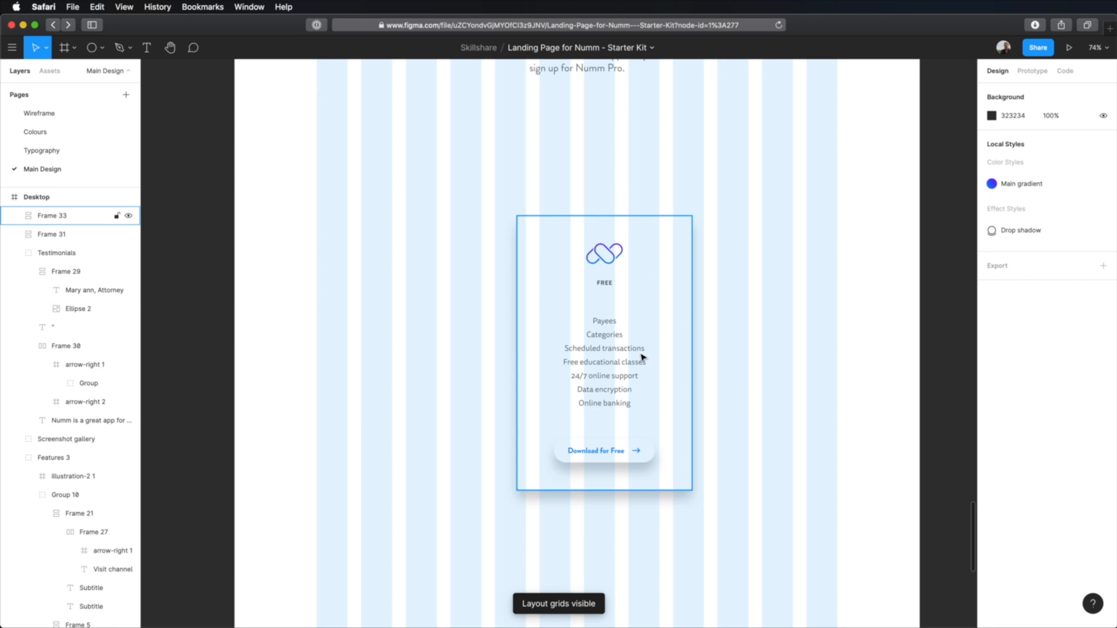
pyautogui.click(615, 350)
pyautogui.scroll(3, 616, 364)
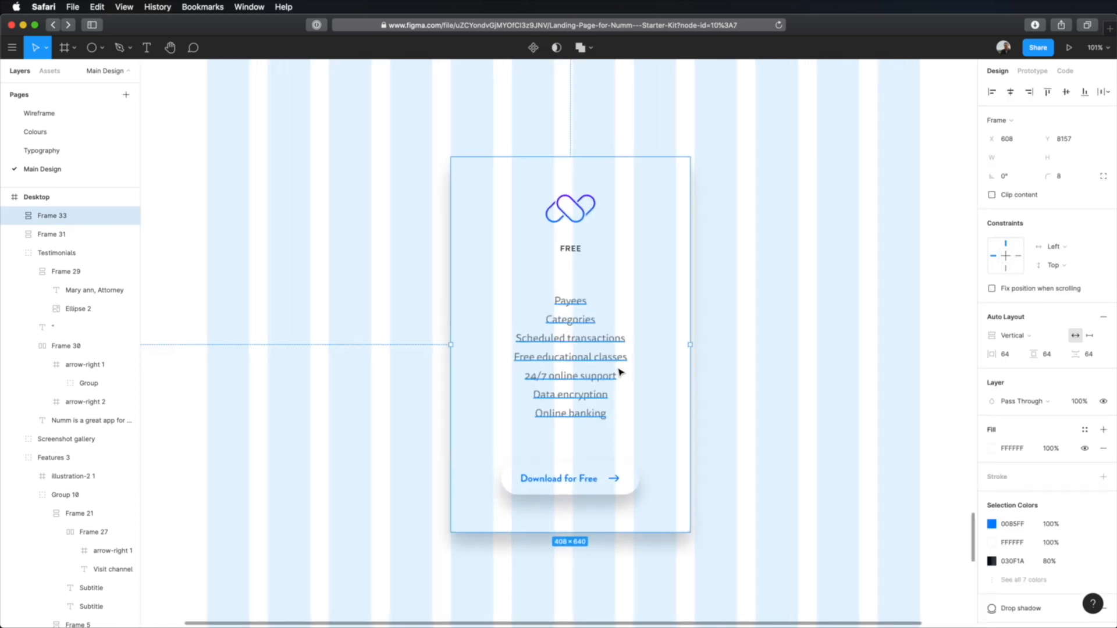
pyautogui.scroll(3, 620, 372)
pyautogui.scroll(1, 620, 372)
pyautogui.moveTo(669, 344); pyautogui.dragTo(729, 378)
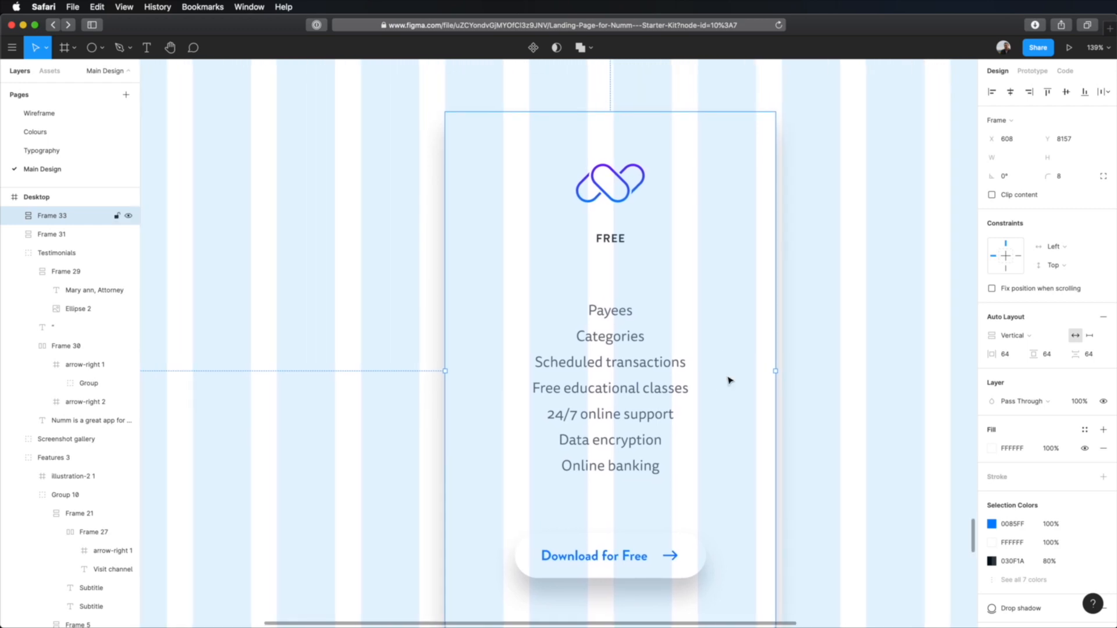
pyautogui.click(889, 404)
# Step: Try fitting the pricing card to the grid columns by narrowing its feature list text box to a width of 260
pyautogui.doubleClick(617, 394)
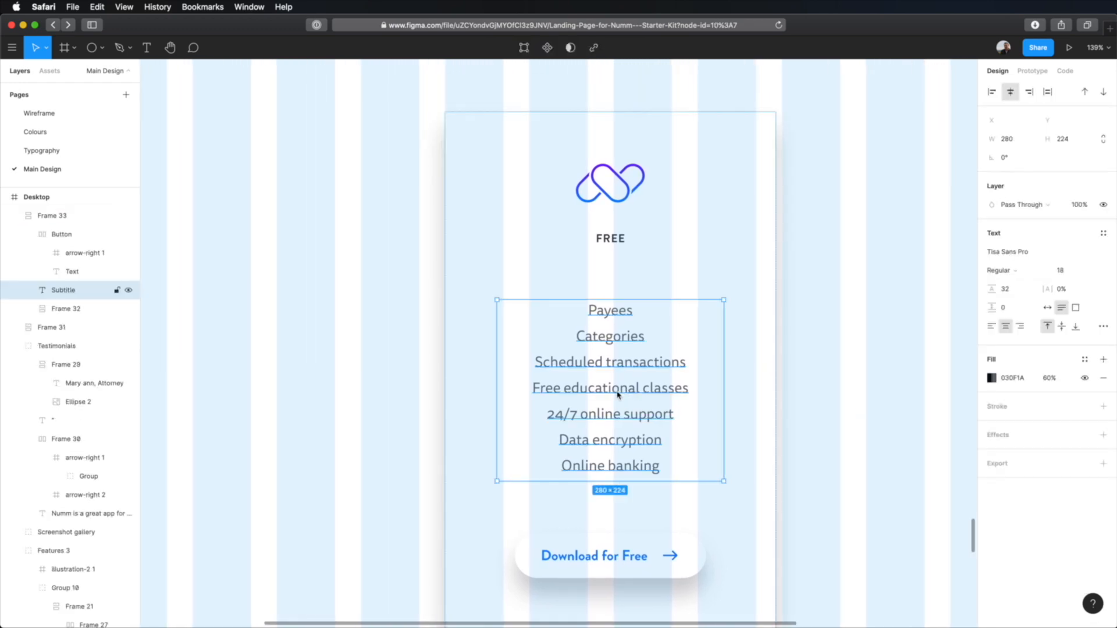
pyautogui.press('super+Left')
pyautogui.press('super+Left')
pyautogui.press('super+Left')
pyautogui.press('super+Left')
pyautogui.press('super+Left')
pyautogui.press('super+Left')
pyautogui.press('super+Left')
pyautogui.press('super+Left')
pyautogui.press('super+Left')
pyautogui.press('super+Left')
pyautogui.press('super+Left')
pyautogui.press('super+Left')
pyautogui.press('super+Left')
pyautogui.press('super+Left')
pyautogui.press('super+Left')
pyautogui.press('super+Left')
pyautogui.press('super+Left')
pyautogui.press('super+Left')
pyautogui.press('super+Left')
pyautogui.press('super+Left')
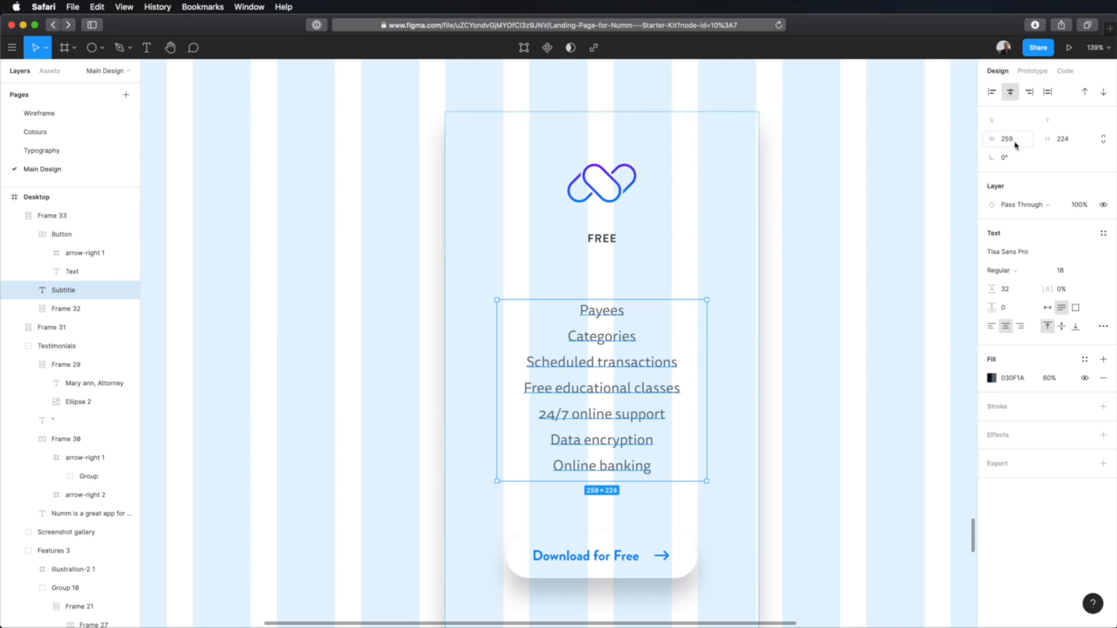
pyautogui.moveTo(1016, 145); pyautogui.dragTo(1019, 146)
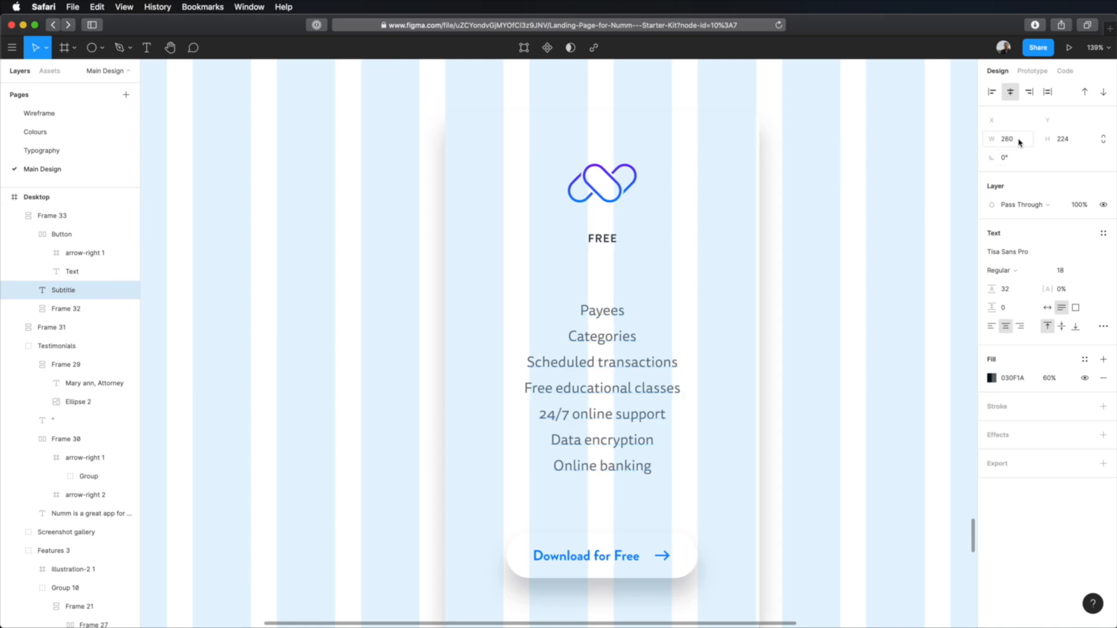
pyautogui.click(769, 220)
pyautogui.click(707, 157)
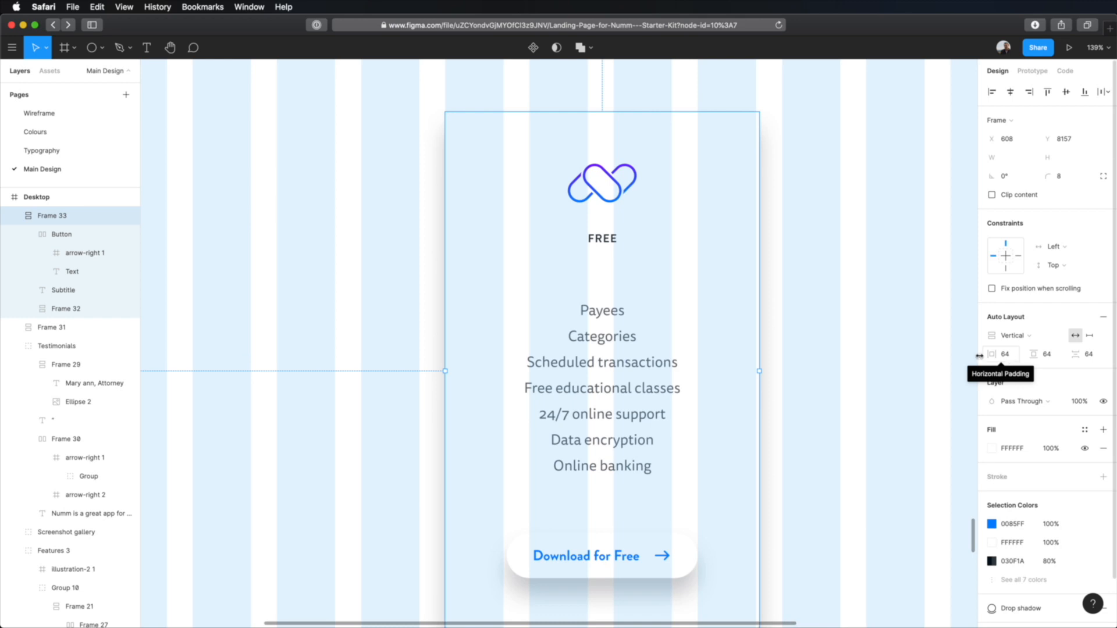
# Step: Set the width of the feature list text box to 256 to fit the card to the column grid, and select the whole card
pyautogui.click(602, 363)
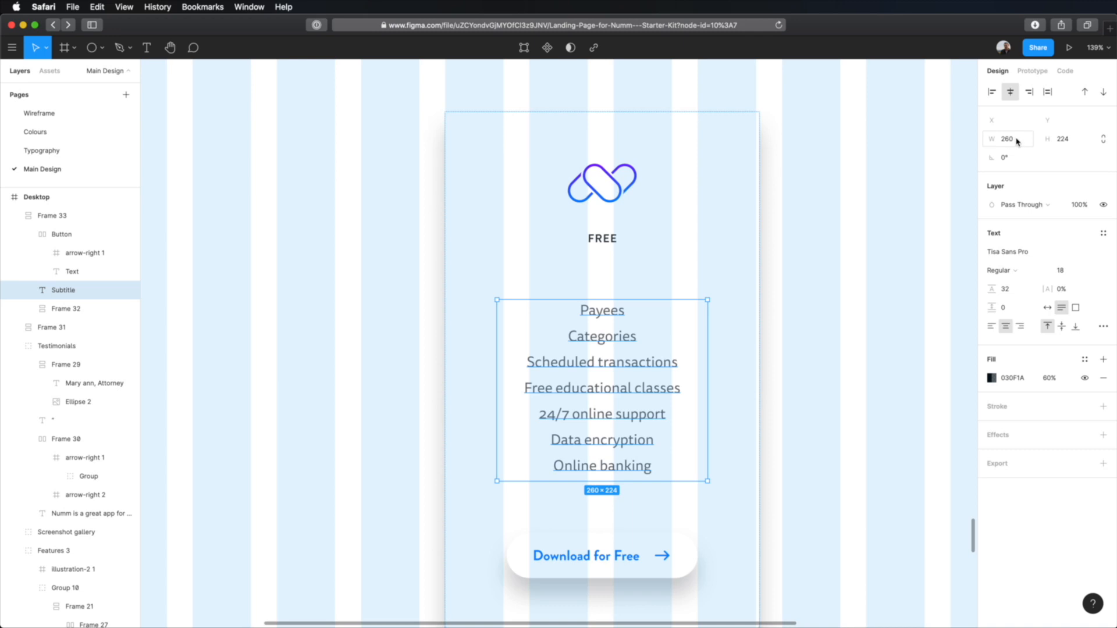
pyautogui.press('alt')
pyautogui.press('super+Left')
pyautogui.press('super+Left')
pyautogui.press('super+Left')
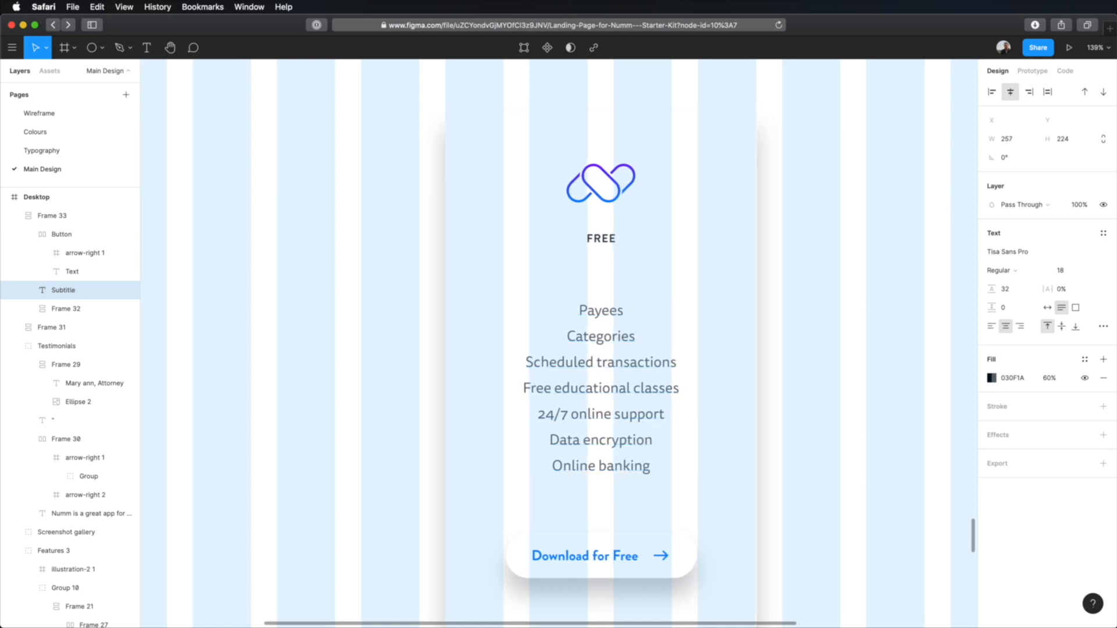
pyautogui.press('super+Left')
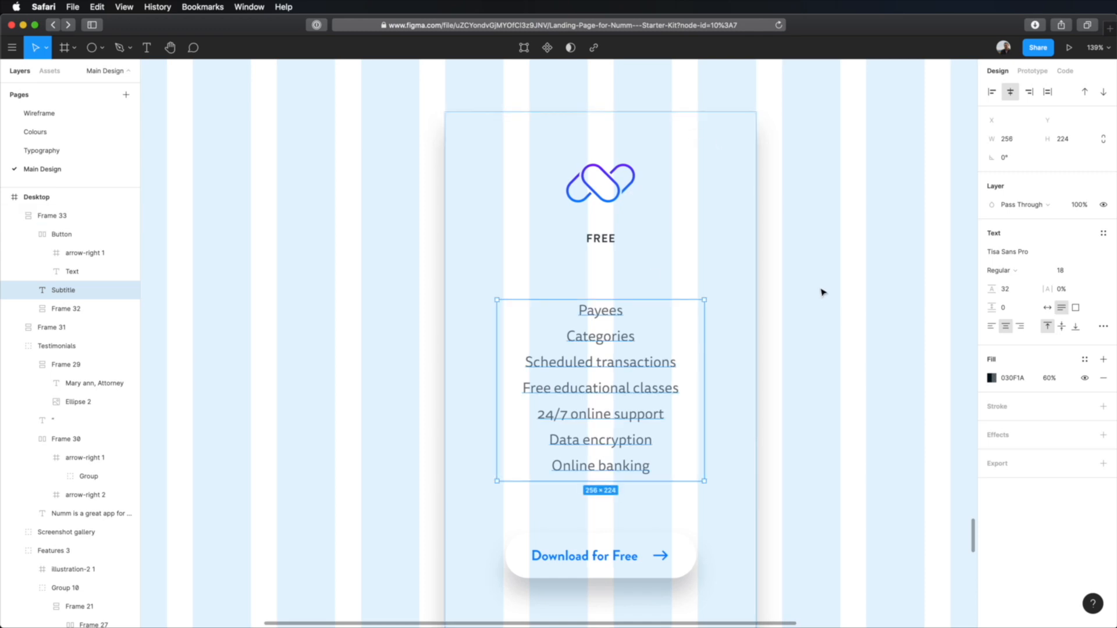
pyautogui.click(708, 194)
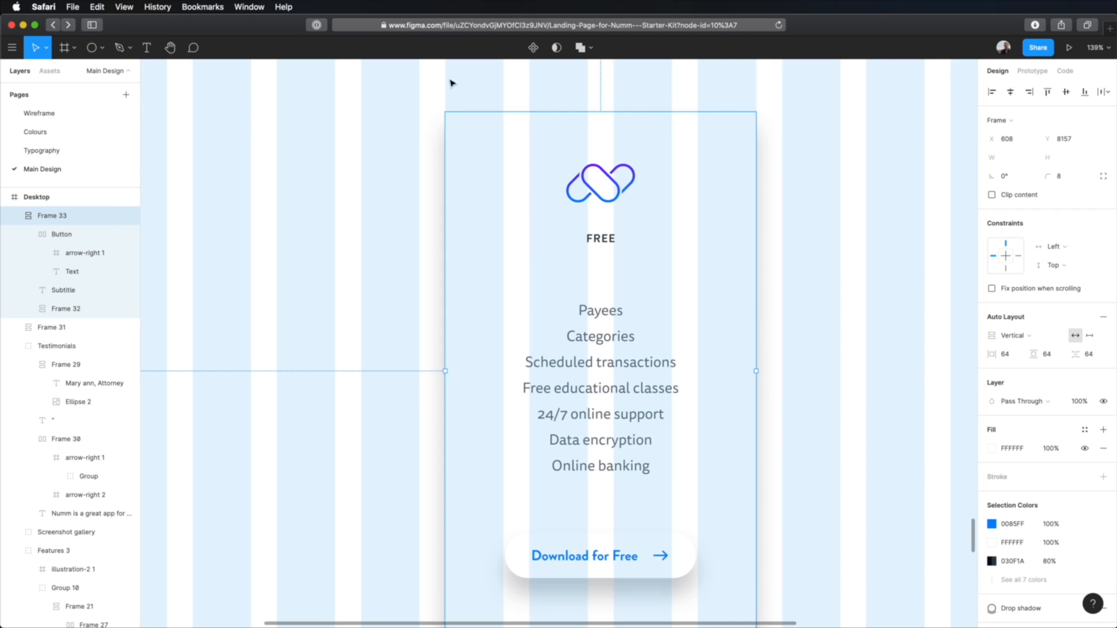
# Step: Duplicate the pricing card and set the two cards side by side on the grid columns, with the copy at X 816
pyautogui.scroll(-5, 861, 284)
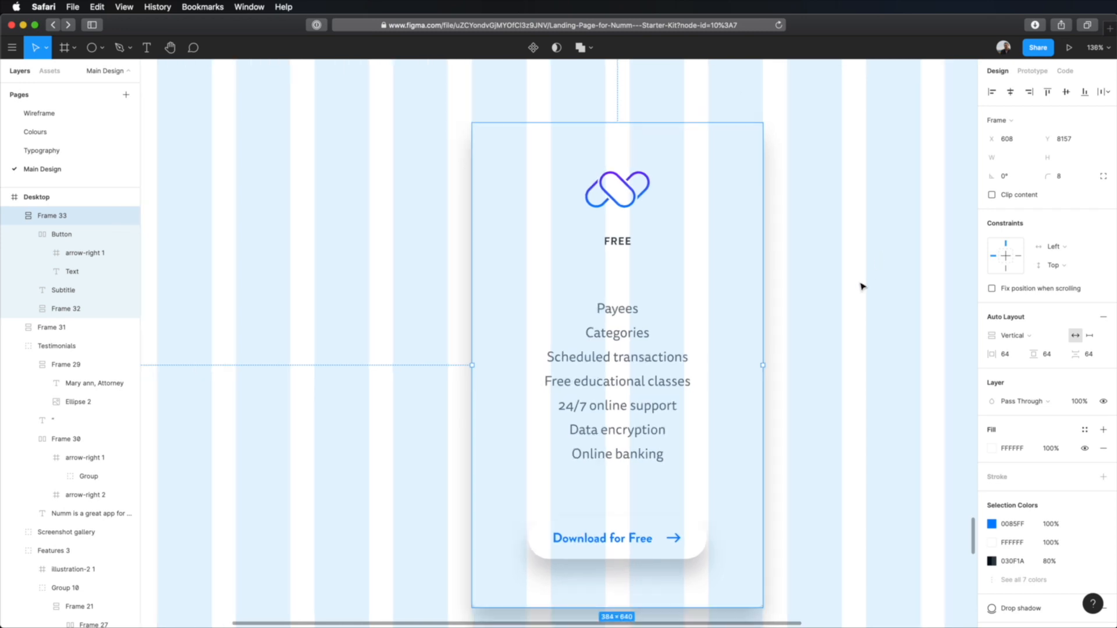
pyautogui.click(885, 278)
pyautogui.hscroll(3, 885, 278)
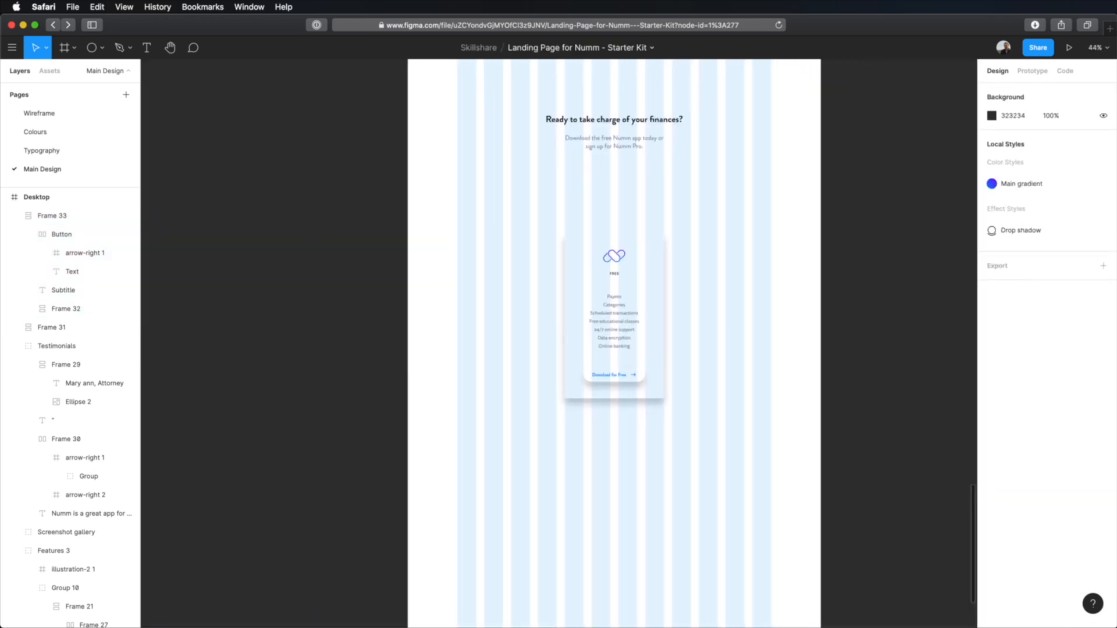
pyautogui.click(624, 286)
pyautogui.moveTo(637, 284); pyautogui.dragTo(692, 283)
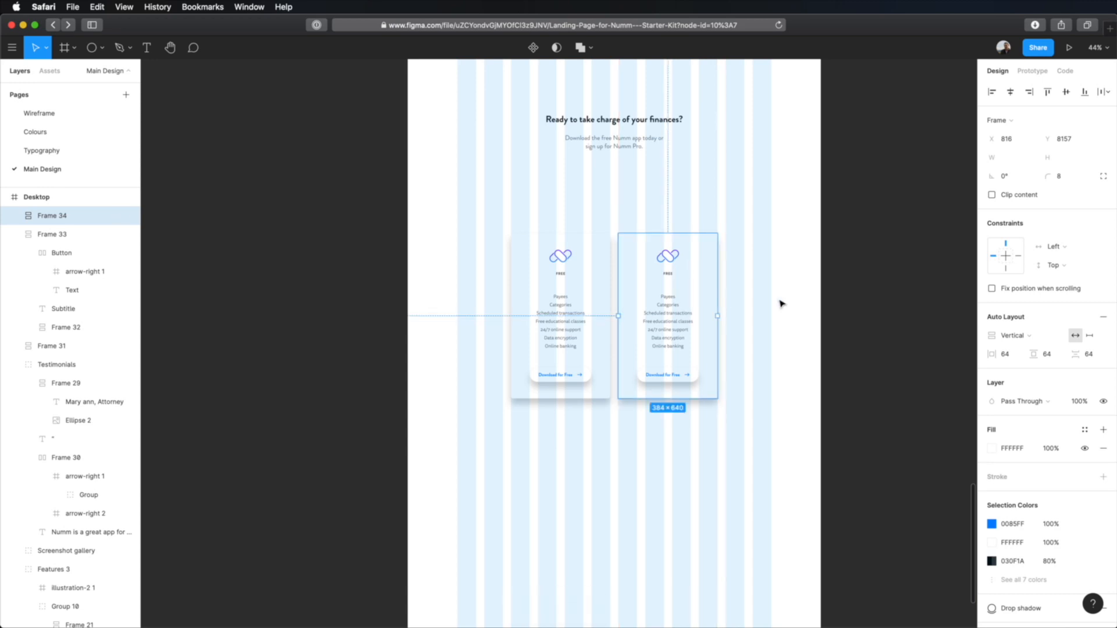
pyautogui.click(781, 302)
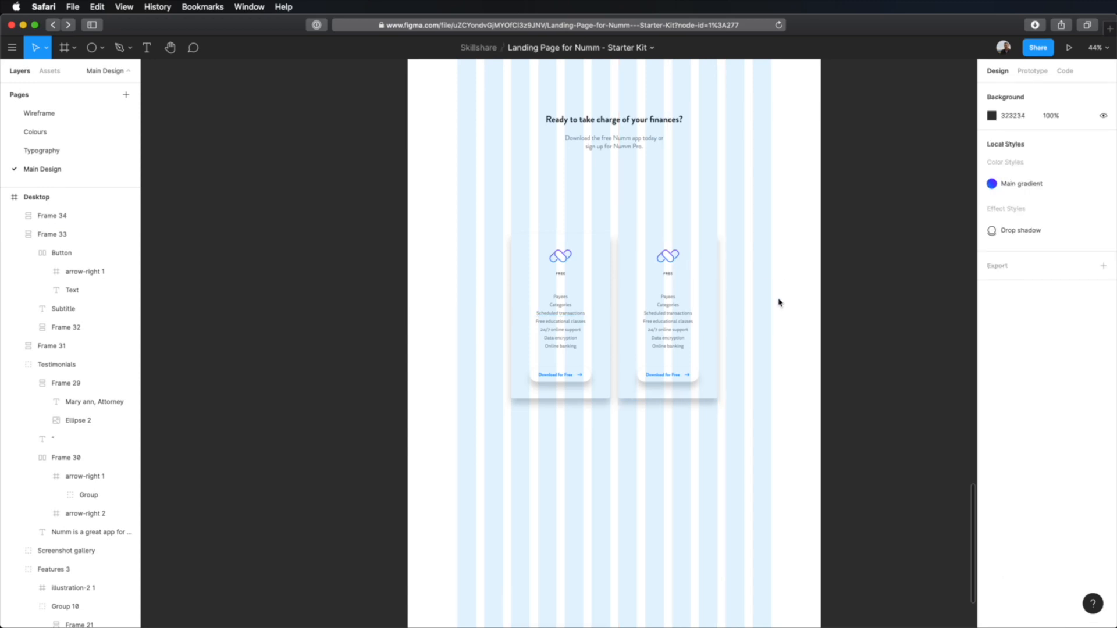
# Step: Hide the layout grids on the page
pyautogui.scroll(10, 598, 299)
pyautogui.scroll(-5, 603, 301)
pyautogui.hotkey('ctrl', 'g')
pyautogui.click(855, 252)
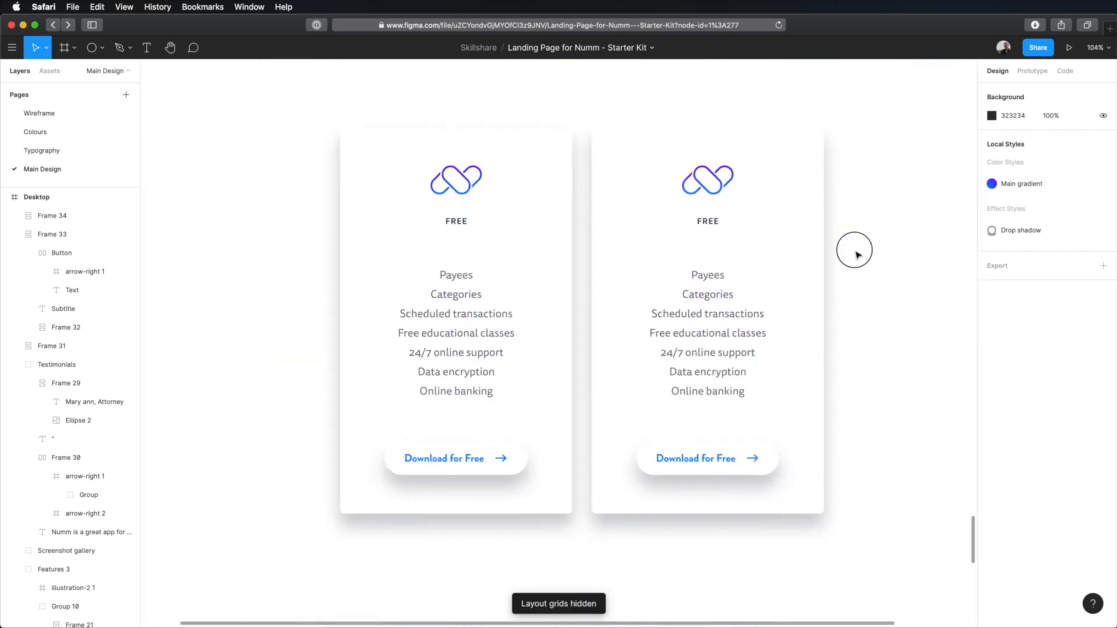
# Step: Fill the duplicated pricing card with the Main gradient color style
pyautogui.hscroll(1, 852, 259)
pyautogui.click(768, 198)
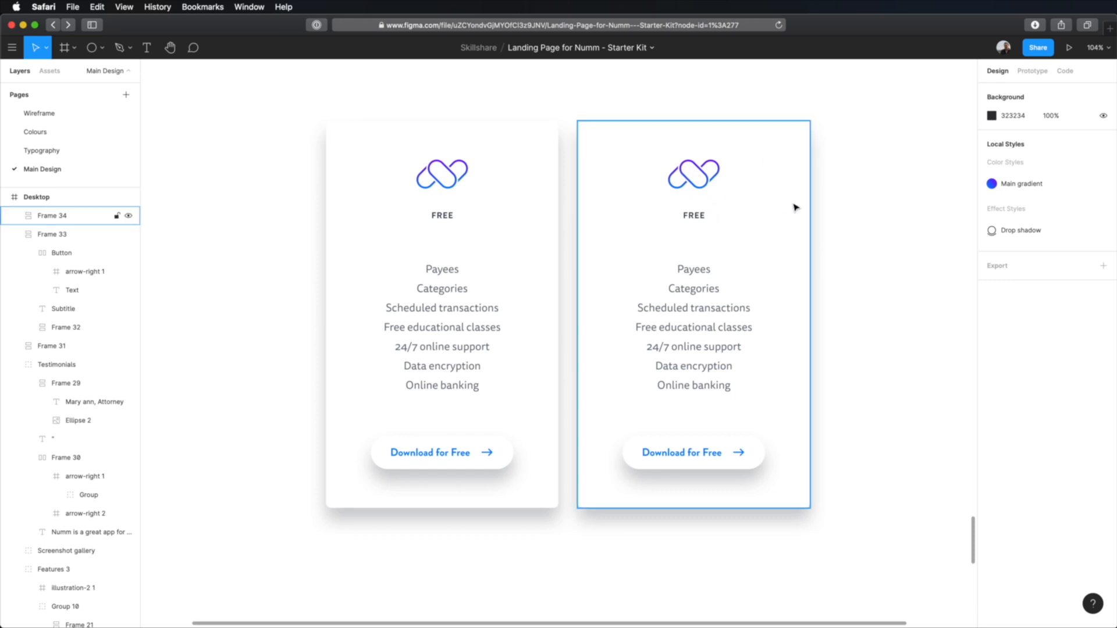
pyautogui.click(807, 232)
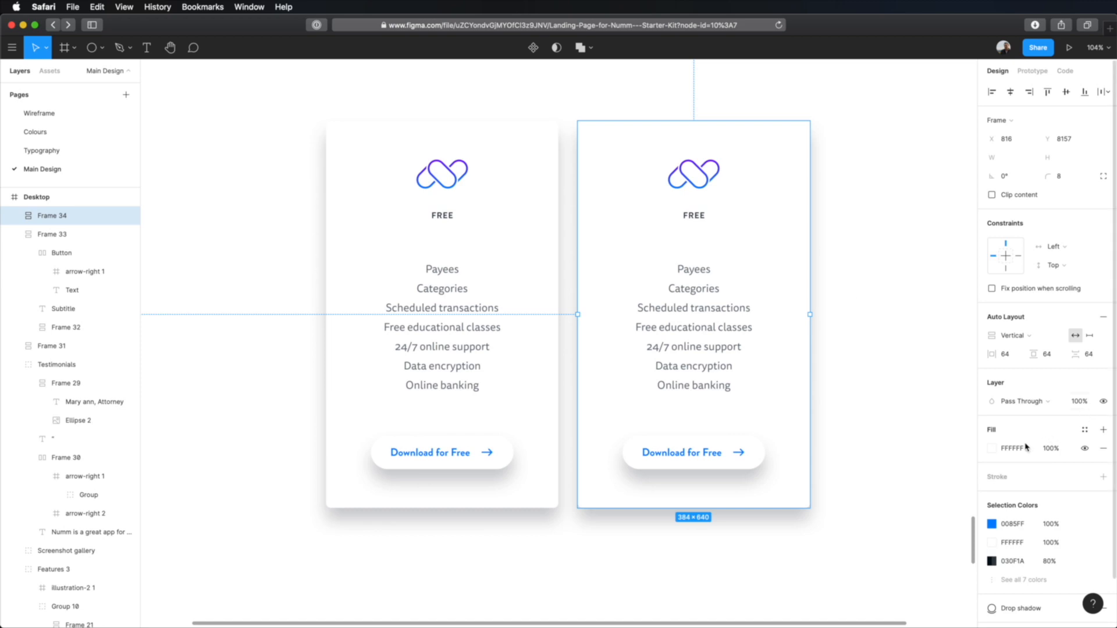
pyautogui.click(1084, 429)
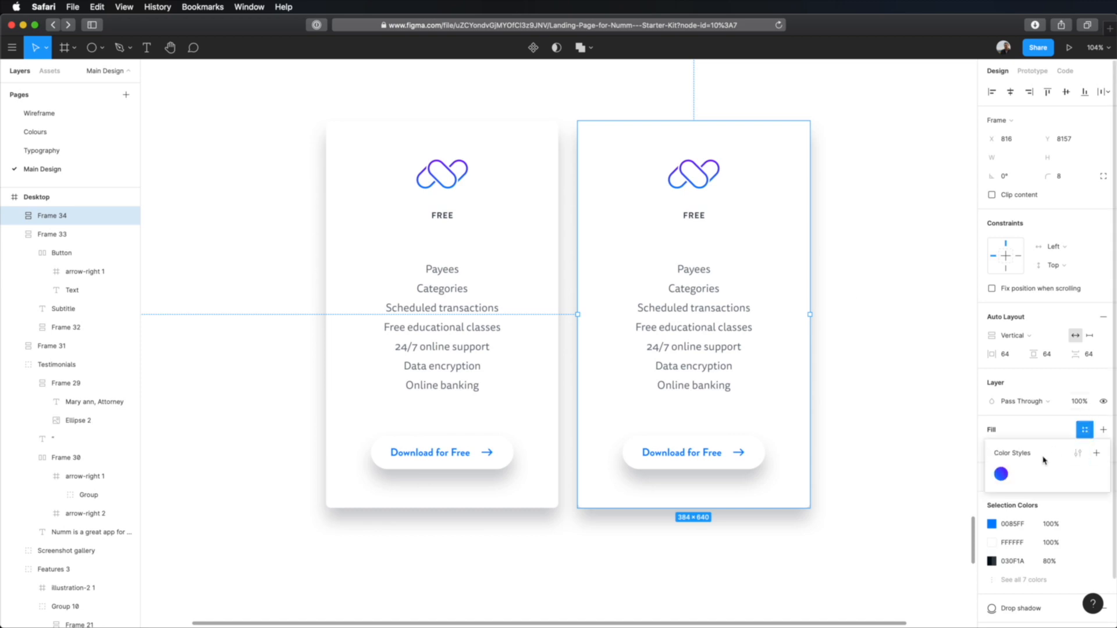
pyautogui.click(1001, 474)
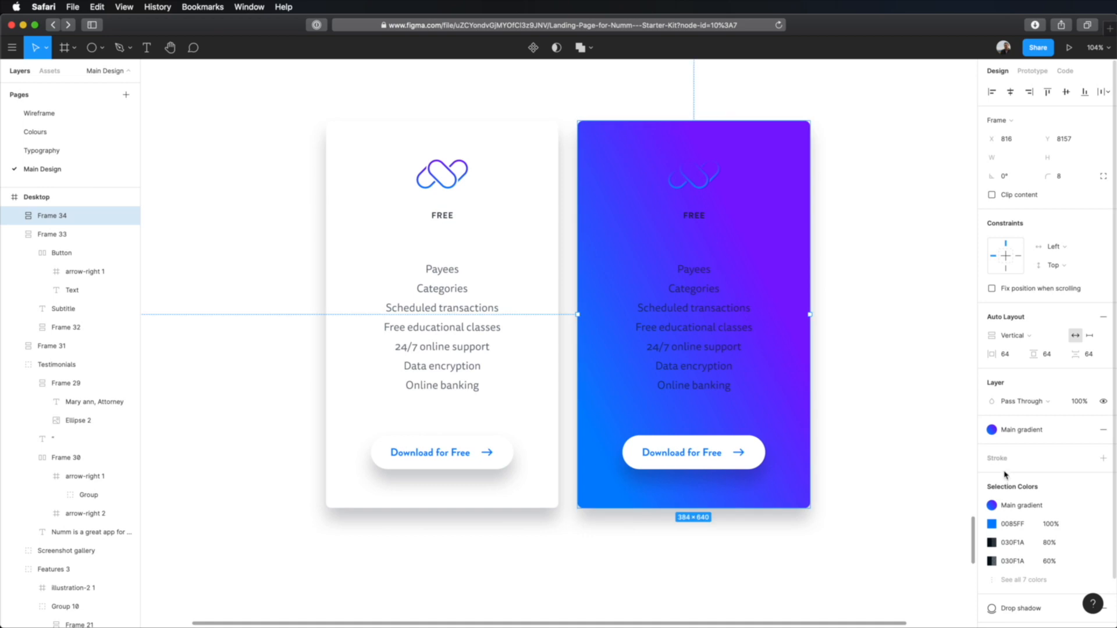
# Step: Change the first linear gradient in the gradient card's logo to solid white FFFFFF
pyautogui.click(708, 186)
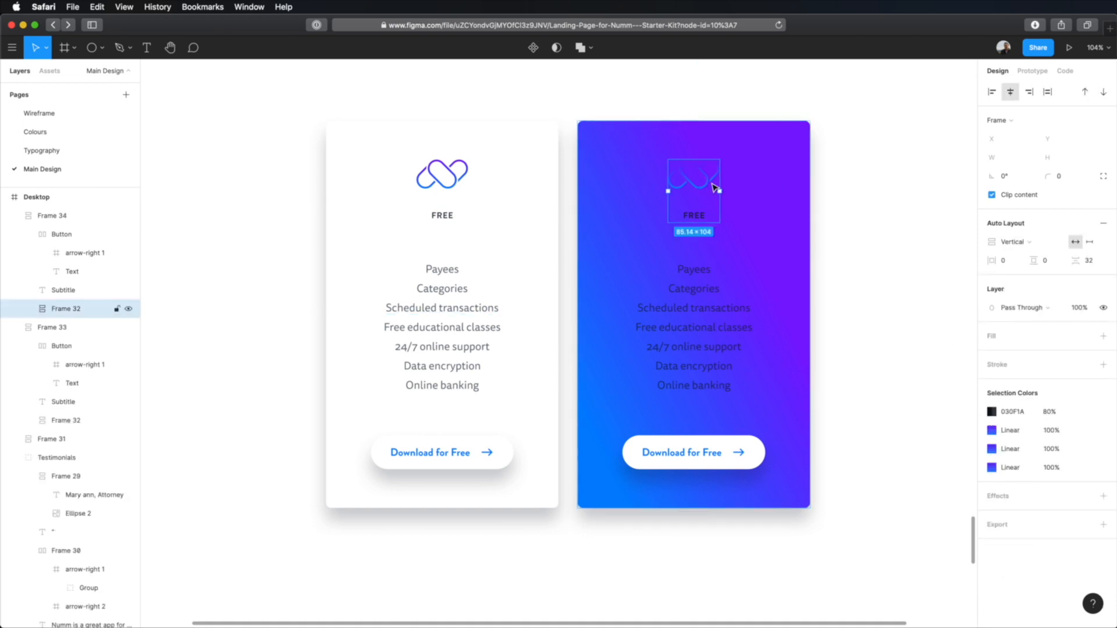
pyautogui.doubleClick(706, 175)
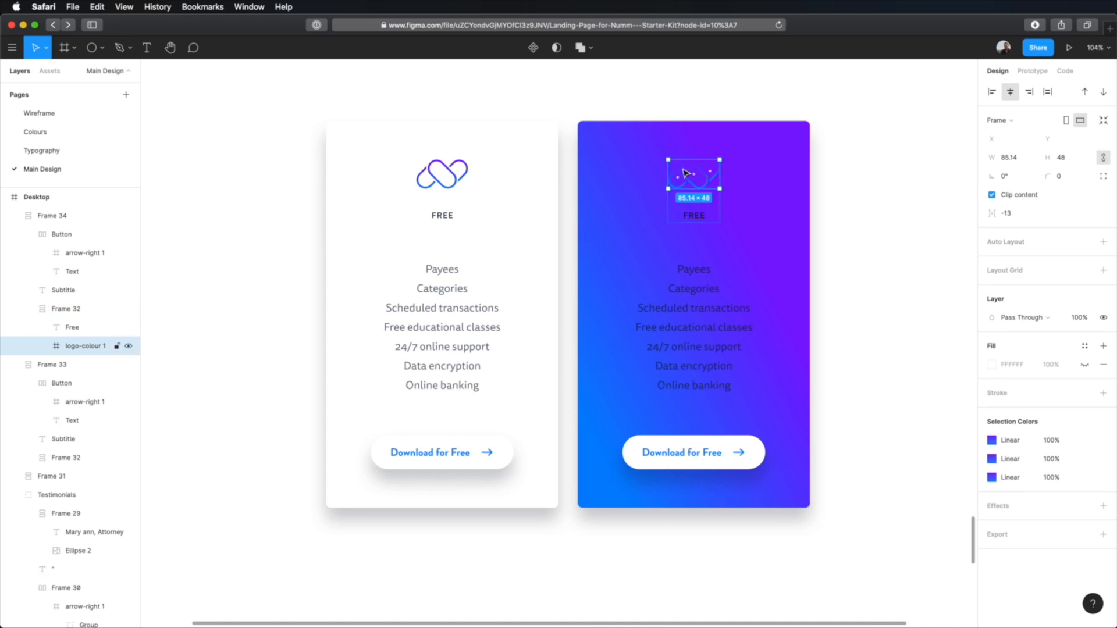
pyautogui.click(993, 441)
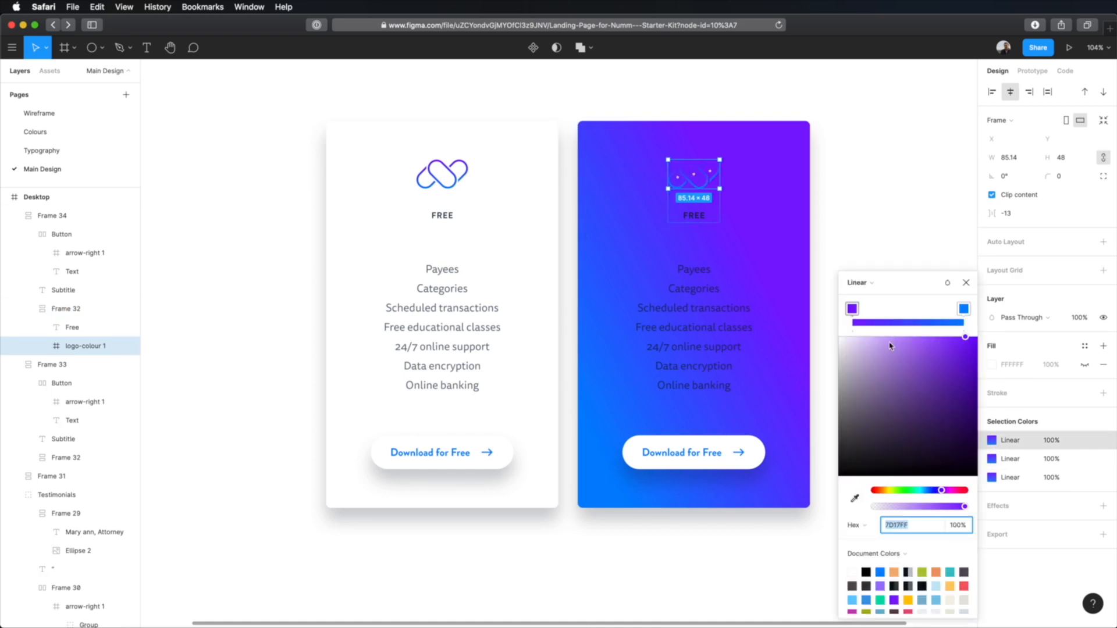
pyautogui.click(876, 283)
pyautogui.click(869, 269)
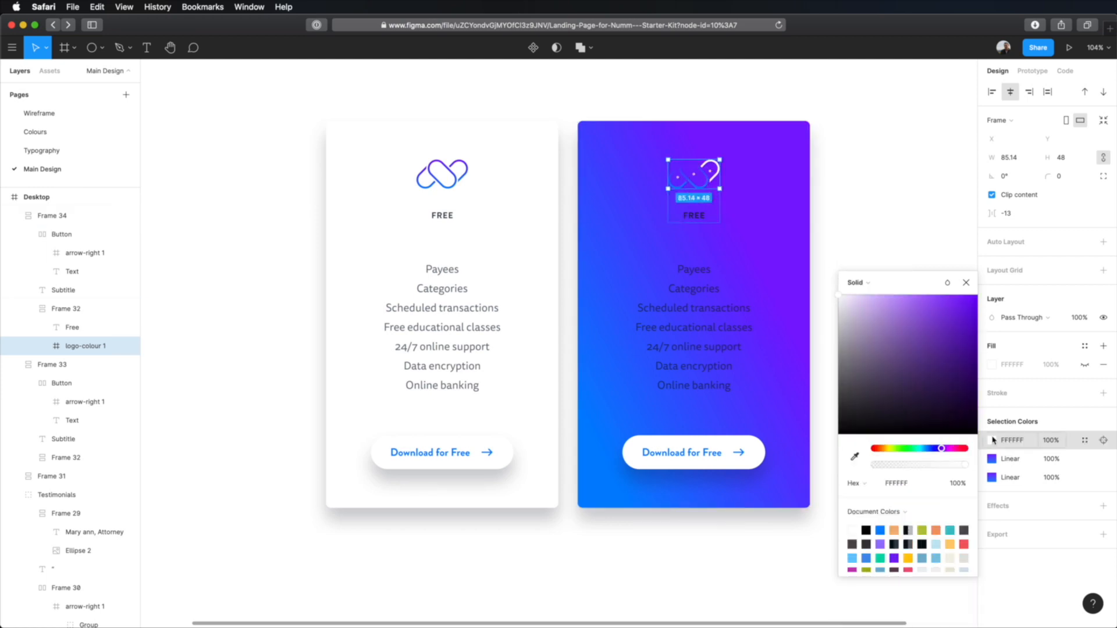
# Step: Change the two remaining linear gradients in the gradient card's logo to solid white FFFFFF
pyautogui.click(993, 459)
pyautogui.click(859, 283)
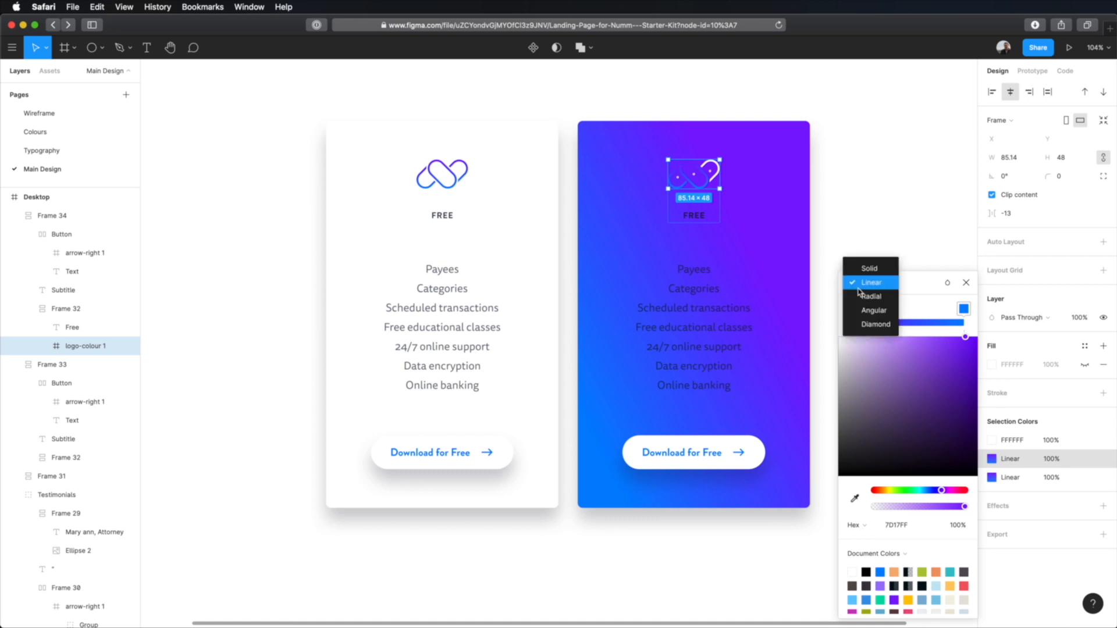
pyautogui.click(869, 268)
pyautogui.moveTo(876, 345); pyautogui.dragTo(820, 279)
pyautogui.click(992, 480)
pyautogui.click(859, 283)
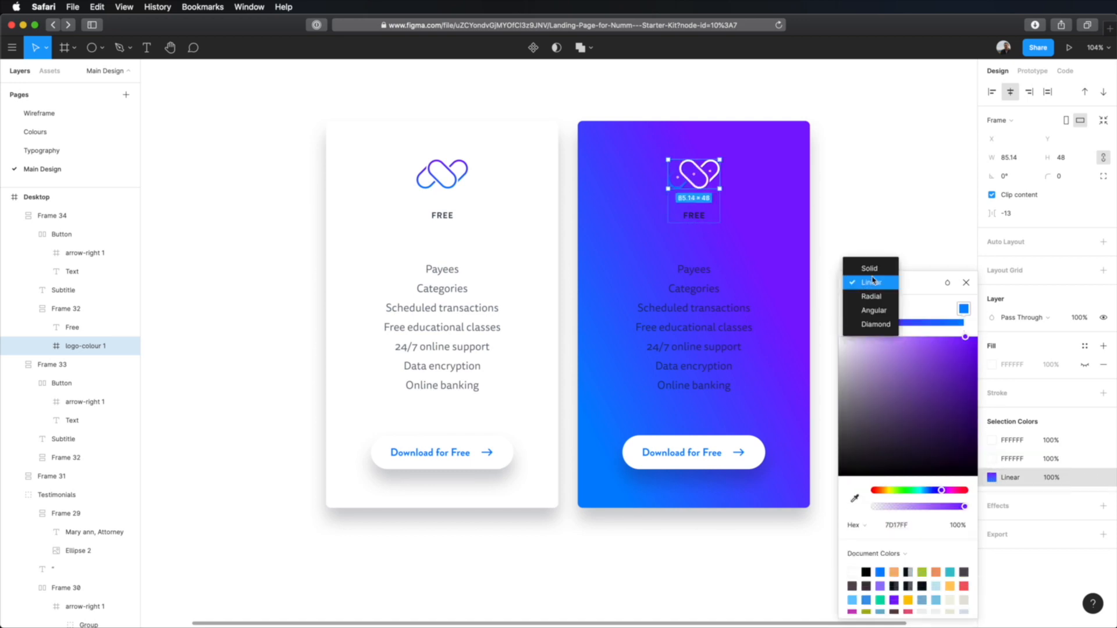
pyautogui.click(869, 267)
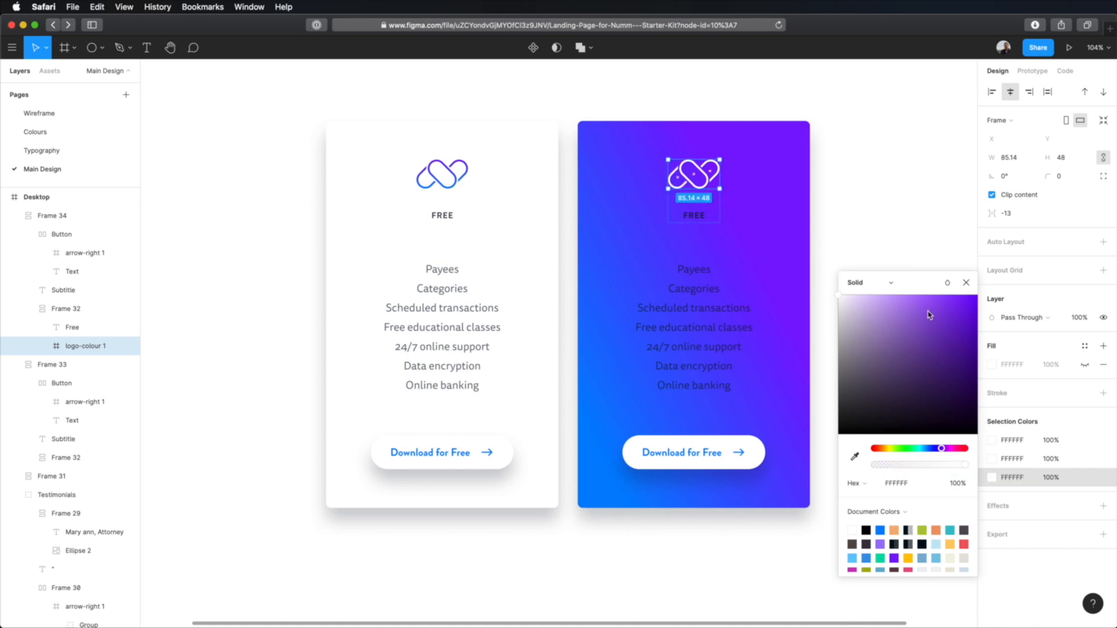
pyautogui.click(927, 230)
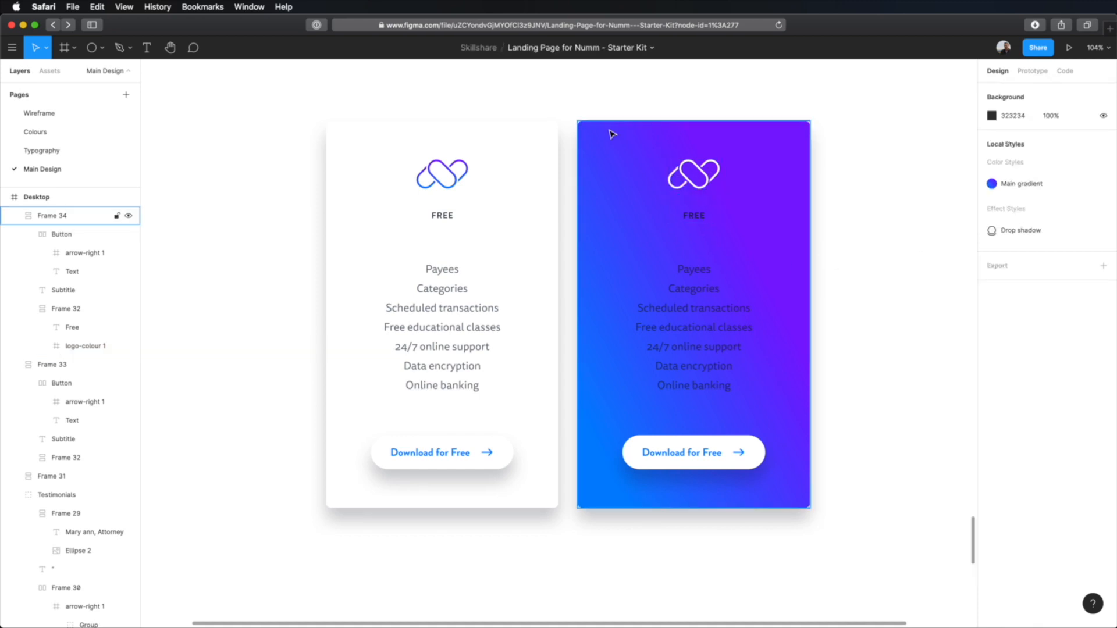
# Step: Recolor both 030F1A text colors in the gradient card, for the plan label and the feature list, to white FFFFFF
pyautogui.click(587, 126)
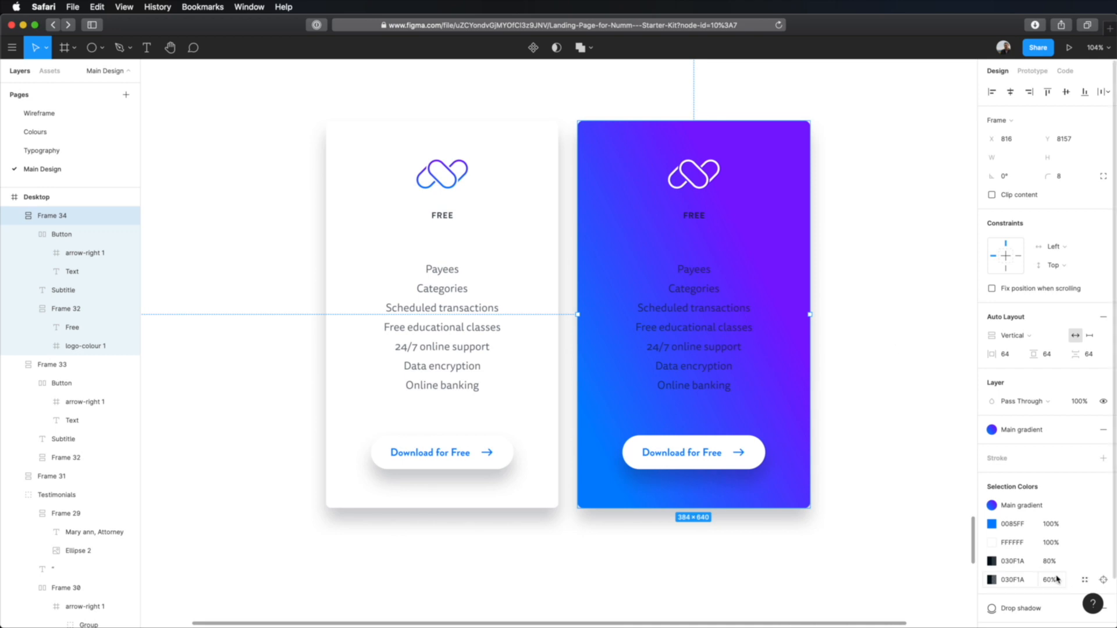
pyautogui.click(991, 561)
pyautogui.moveTo(892, 389); pyautogui.dragTo(819, 316)
pyautogui.click(992, 578)
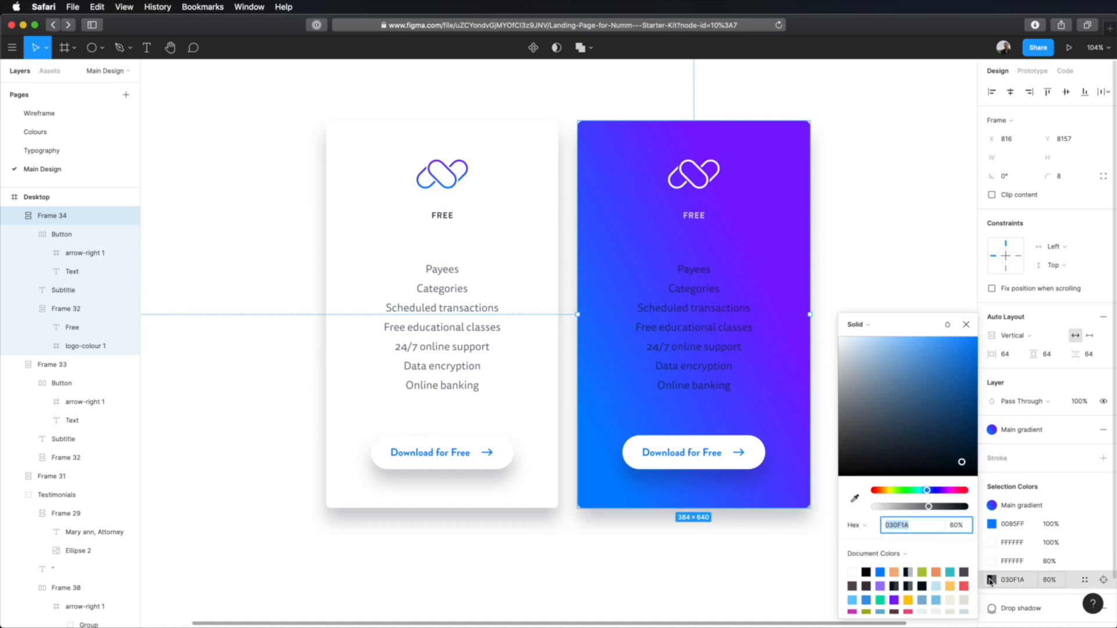
pyautogui.moveTo(874, 374); pyautogui.dragTo(817, 313)
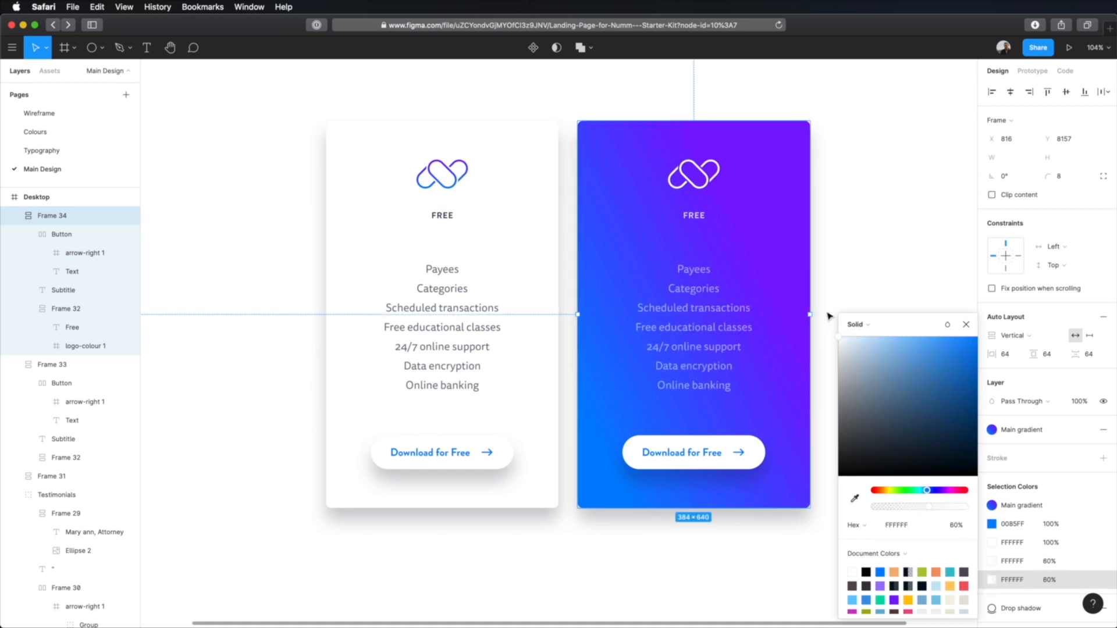
pyautogui.click(883, 269)
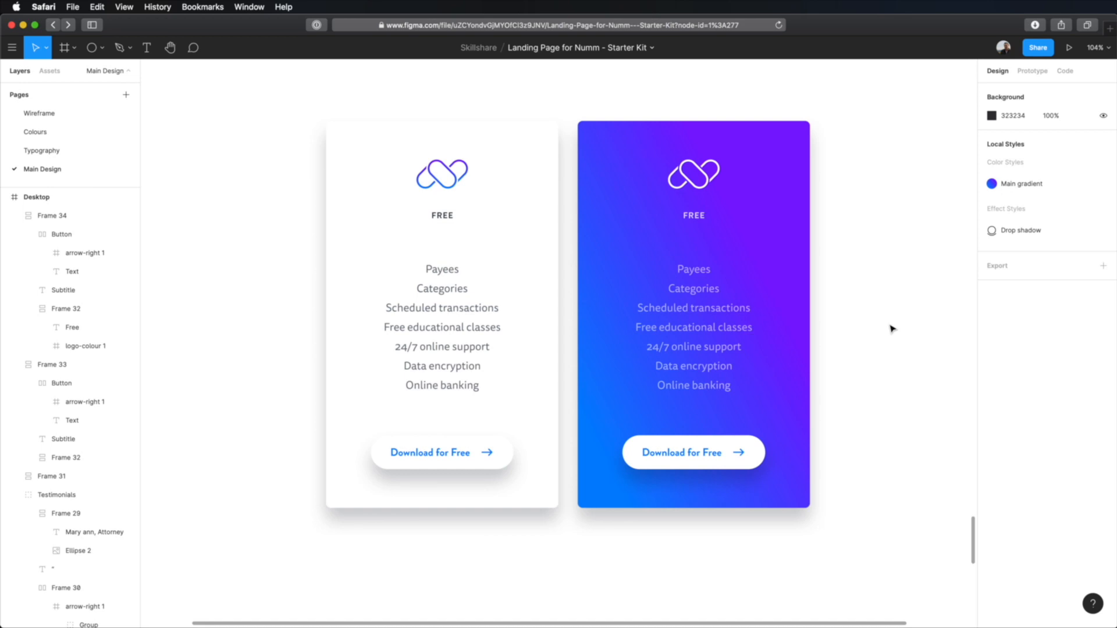
# Step: Replace the feature list text in the gradient card with "All the features in Free, plus:"
pyautogui.click(655, 324)
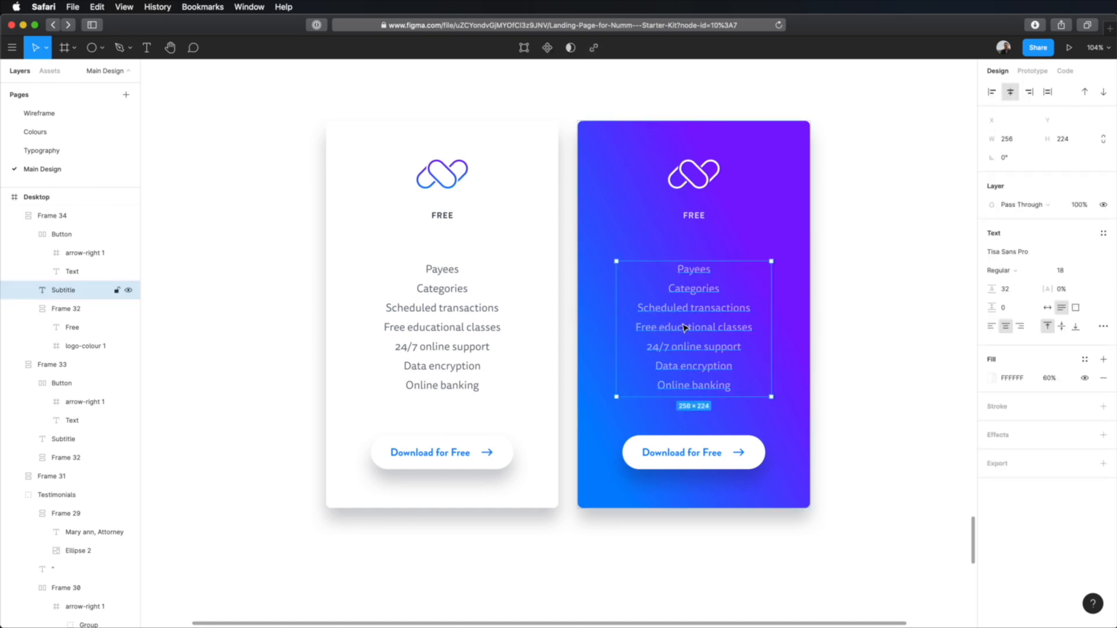
pyautogui.doubleClick(708, 311)
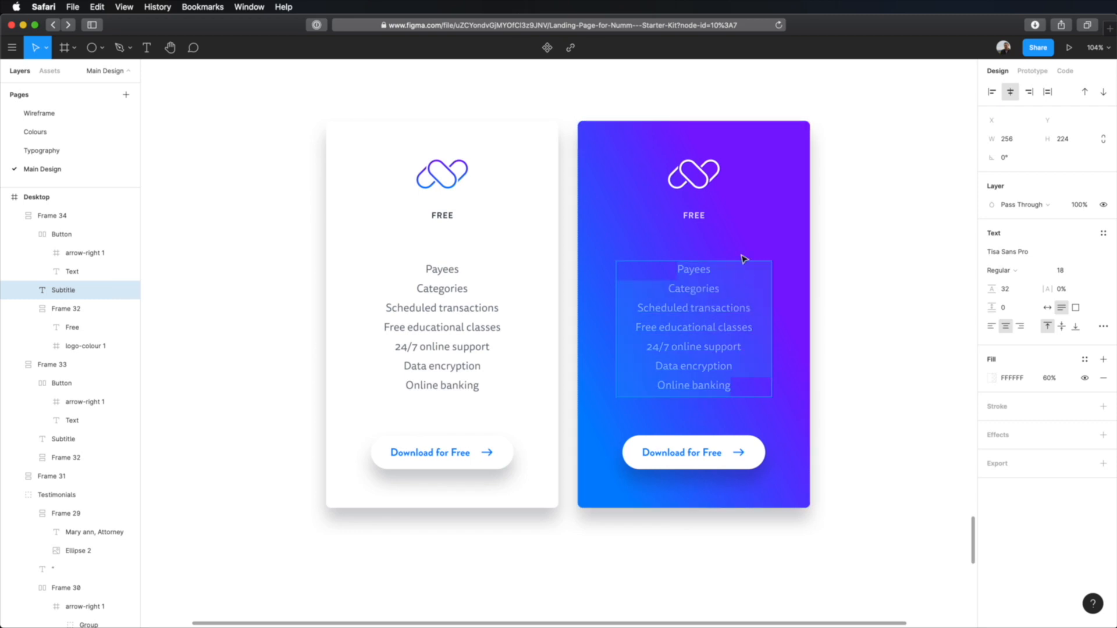
pyautogui.press('BackSpace')
pyautogui.write('All')
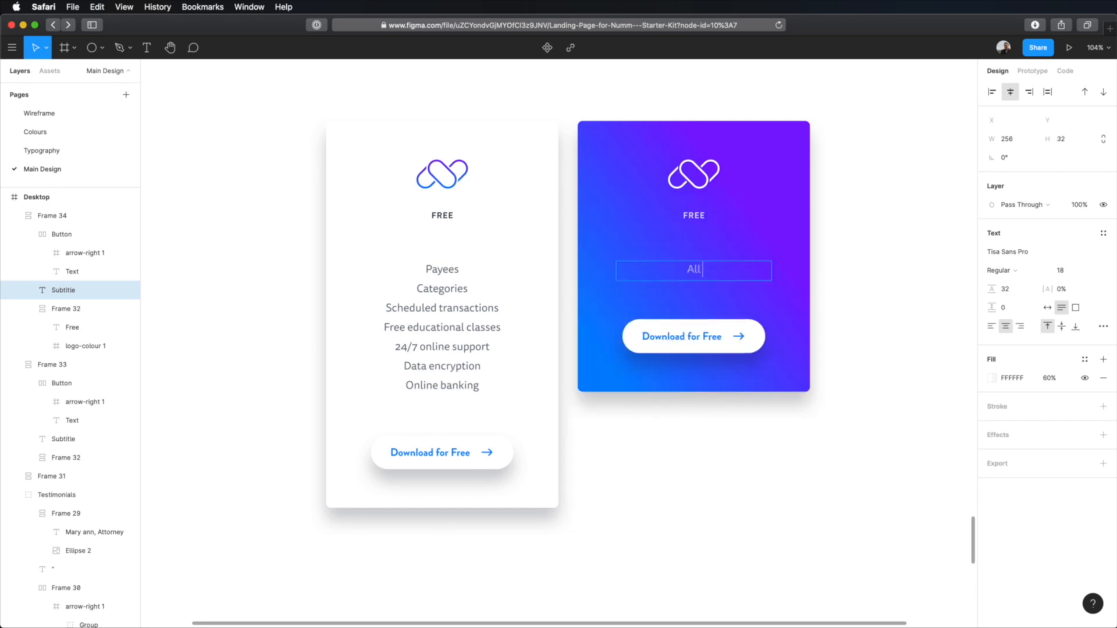
pyautogui.write(' the features in Free, plus:')
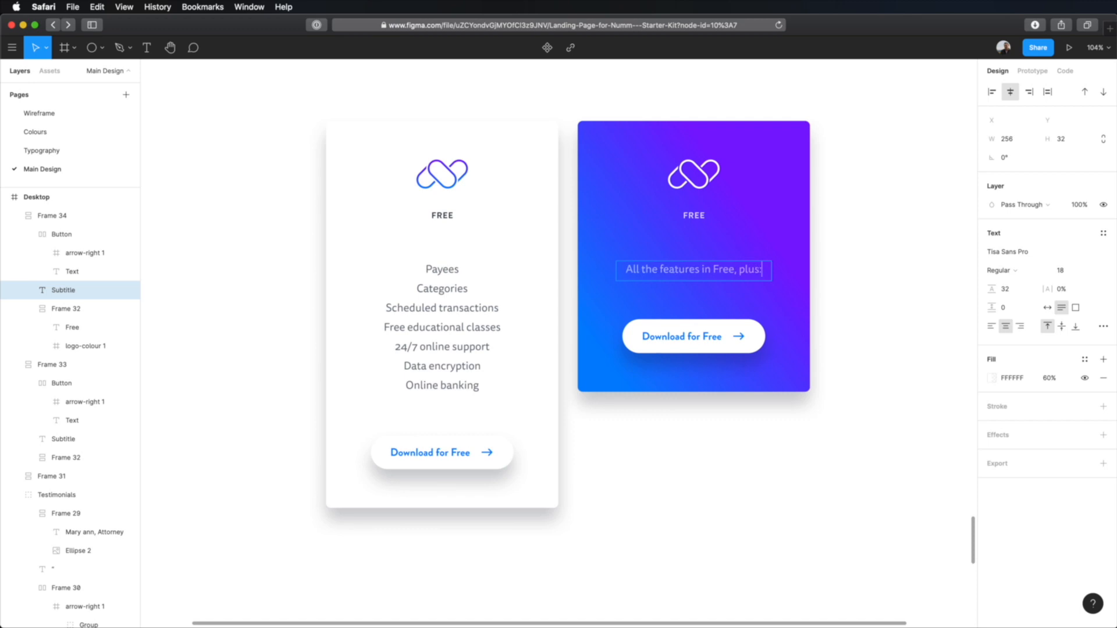
# Step: Below a blank line, list "Multiple budgets", "Goal tracking", "Sync between devices", "Reports" and "Sync with your bank" on separate lines
pyautogui.press('Return')
pyautogui.press('Return')
pyautogui.write('Multiple budgets')
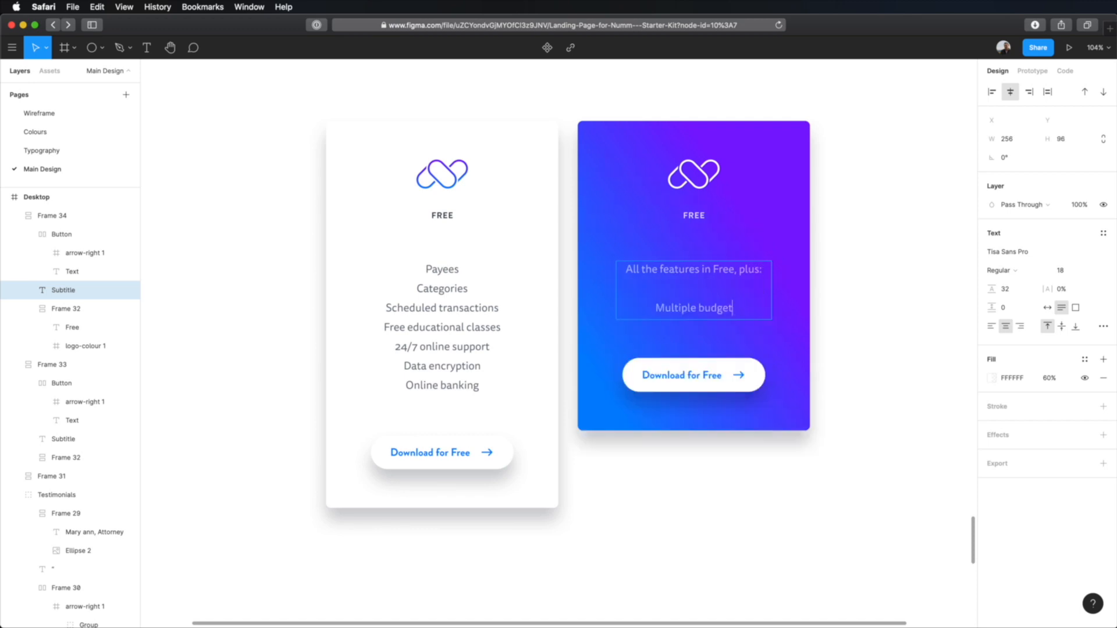
pyautogui.press('Return')
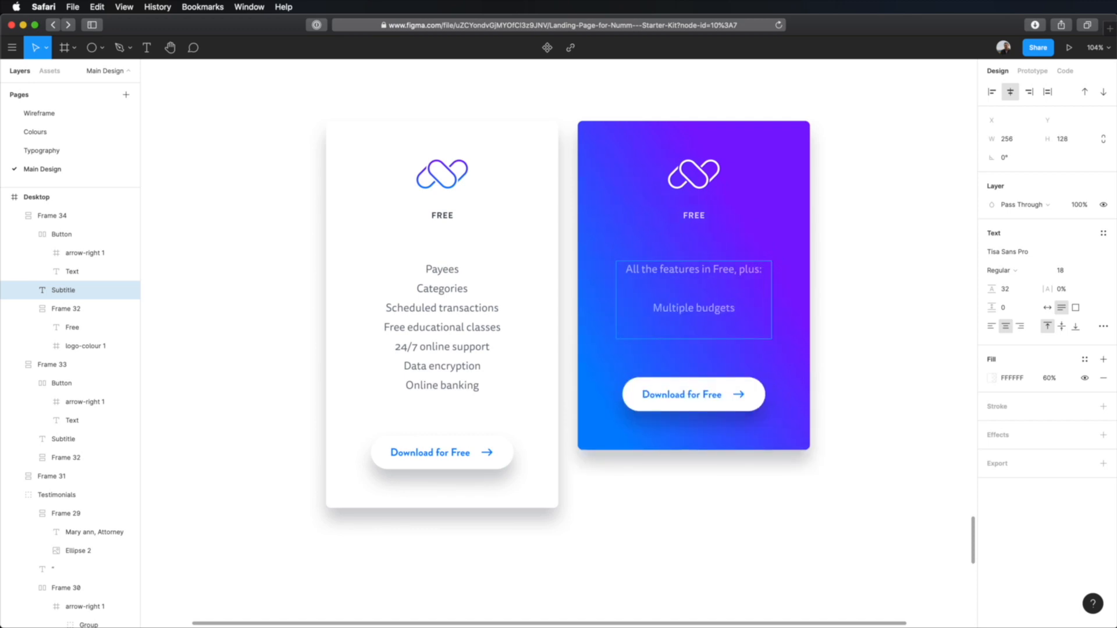
pyautogui.write('Goal tracking')
pyautogui.press('Return')
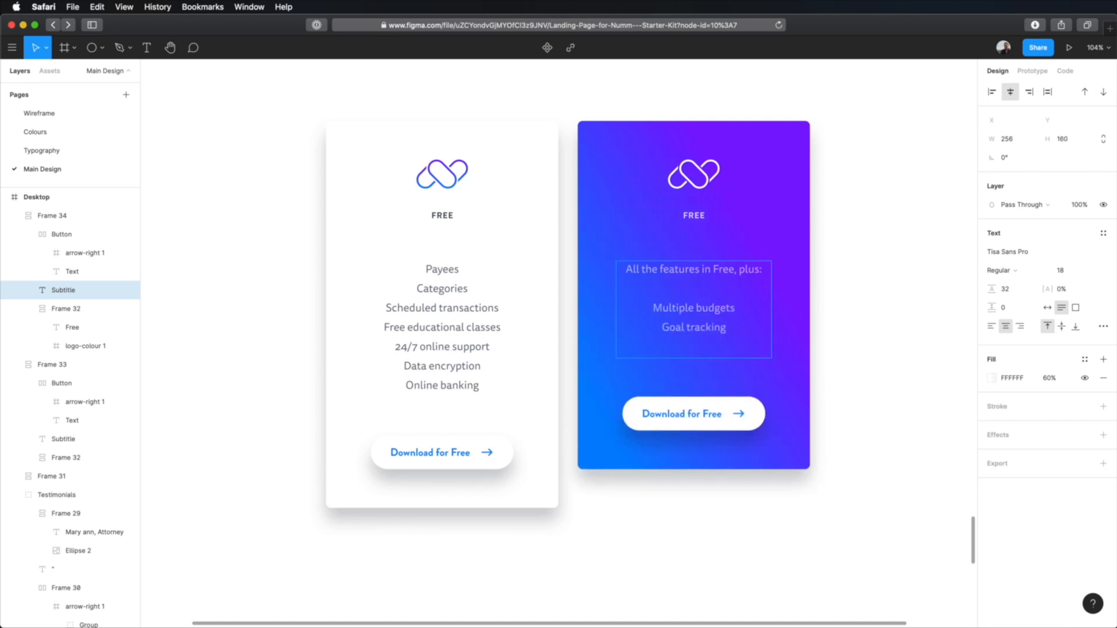
pyautogui.write('Sync between devices')
pyautogui.press('Return')
pyautogui.write('Reports')
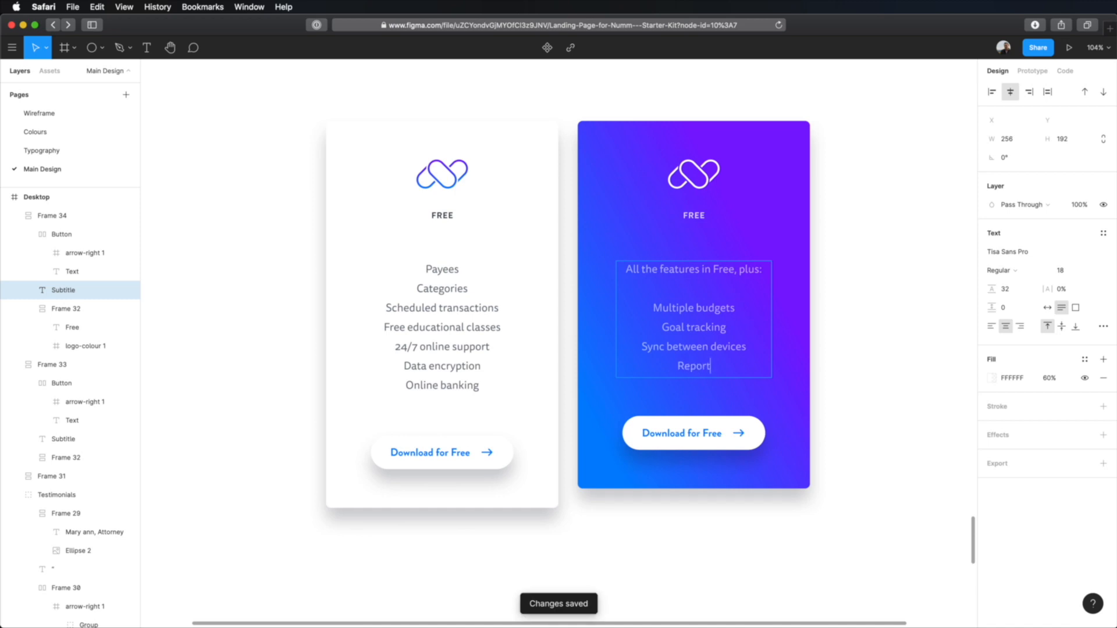
pyautogui.press('Return')
pyautogui.write('Sync with your bank')
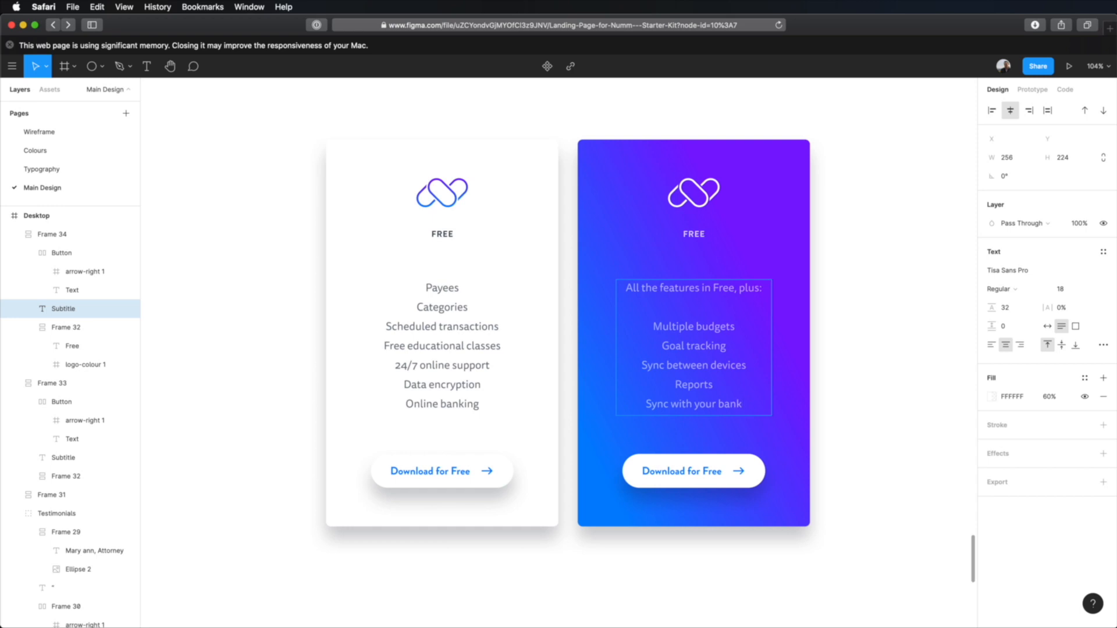
# Step: Make the line "All the features in Free, plus:" Bold
pyautogui.moveTo(626, 289); pyautogui.dragTo(763, 288)
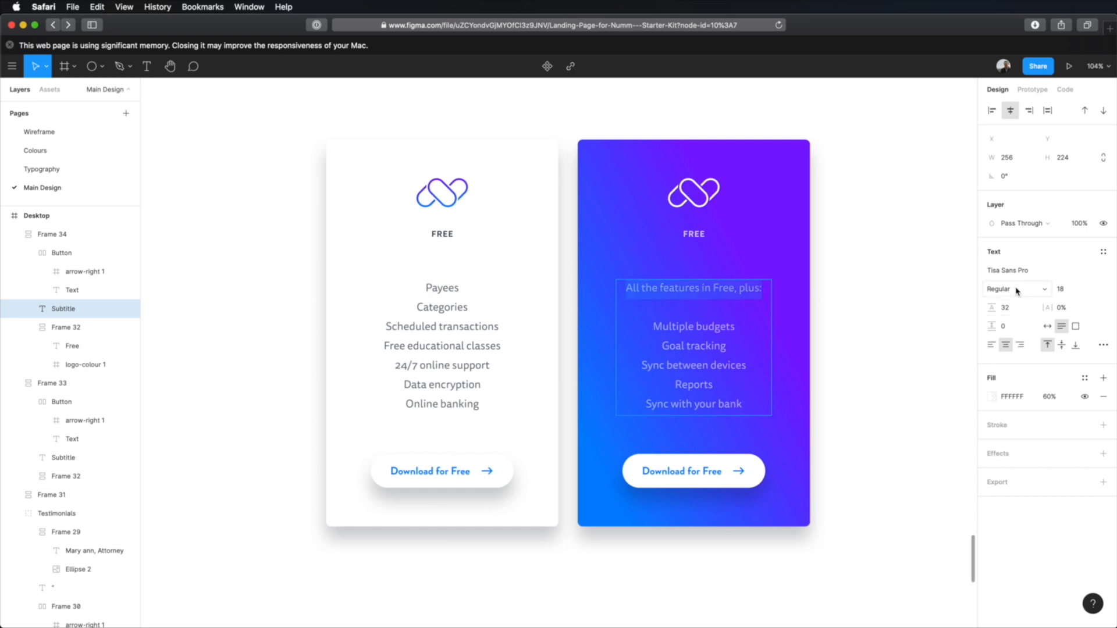
pyautogui.click(1017, 291)
pyautogui.click(1021, 317)
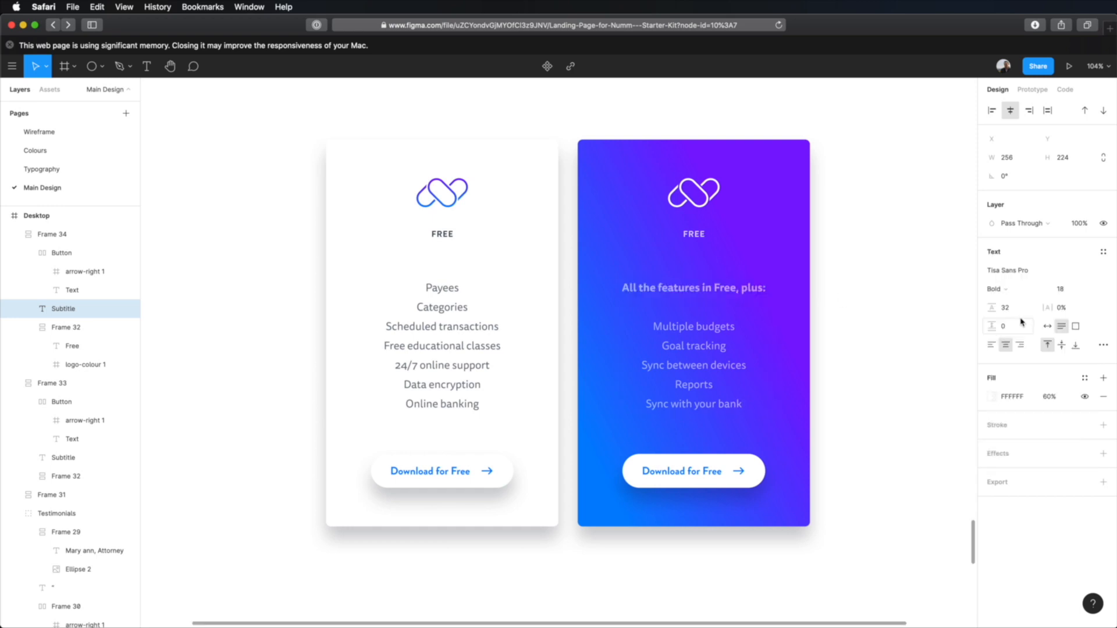
pyautogui.click(893, 312)
# Step: Copy the yellow hex value FFC700 from the secondary colours on the Colours page, and return to the Main Design page
pyautogui.click(63, 150)
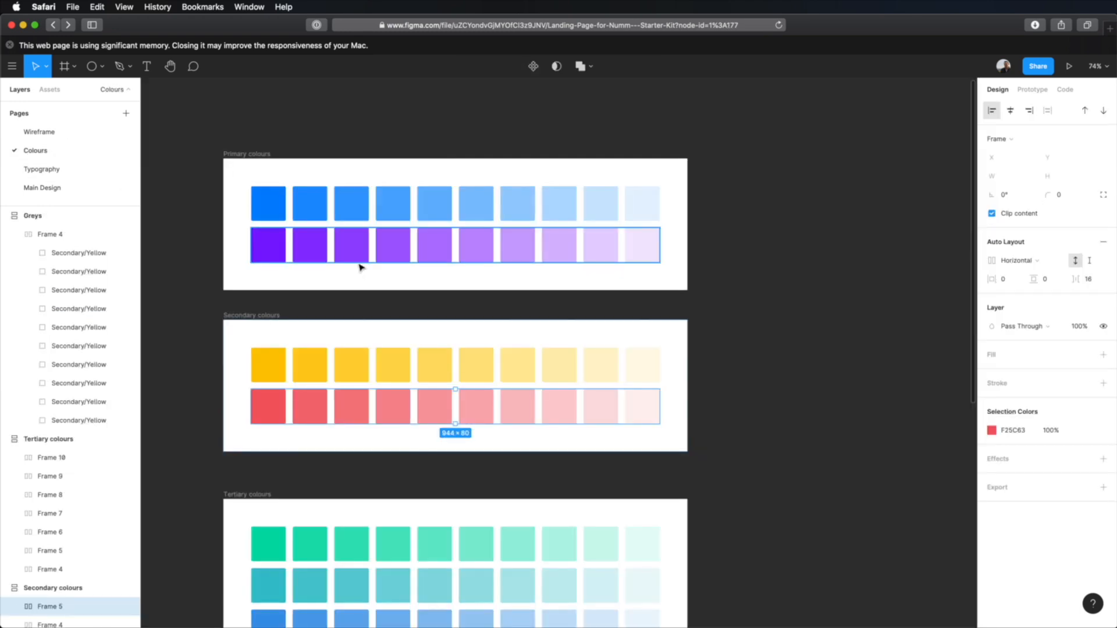
pyautogui.click(277, 370)
pyautogui.click(1013, 431)
pyautogui.press('super+c')
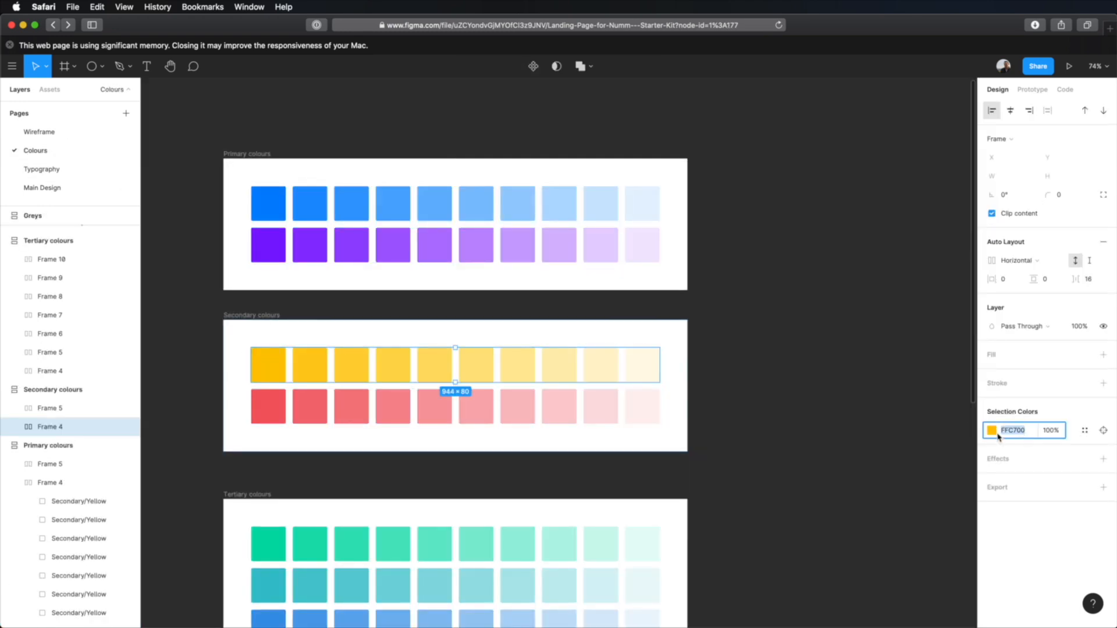
pyautogui.click(69, 188)
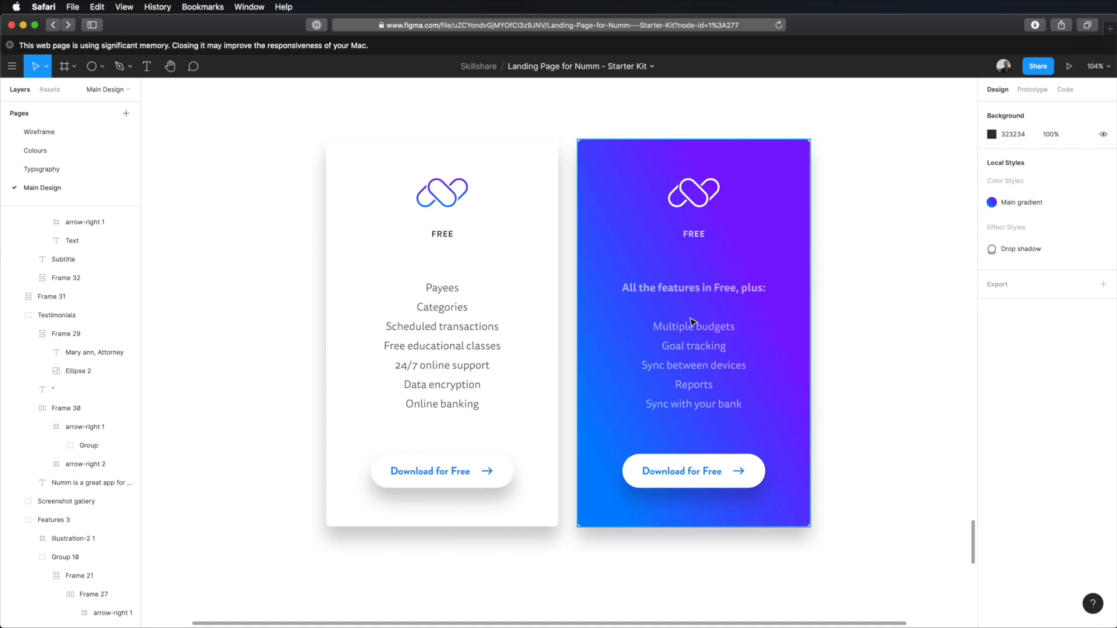
# Step: Set the fill of the line "All the features in Free, plus:" to FFC700 at 100% opacity
pyautogui.doubleClick(690, 292)
pyautogui.doubleClick(686, 289)
pyautogui.press('Left')
pyautogui.press('shift+super+Right')
pyautogui.click(1013, 396)
pyautogui.press('super+v')
pyautogui.click(1051, 397)
pyautogui.write('100')
pyautogui.press('Tab')
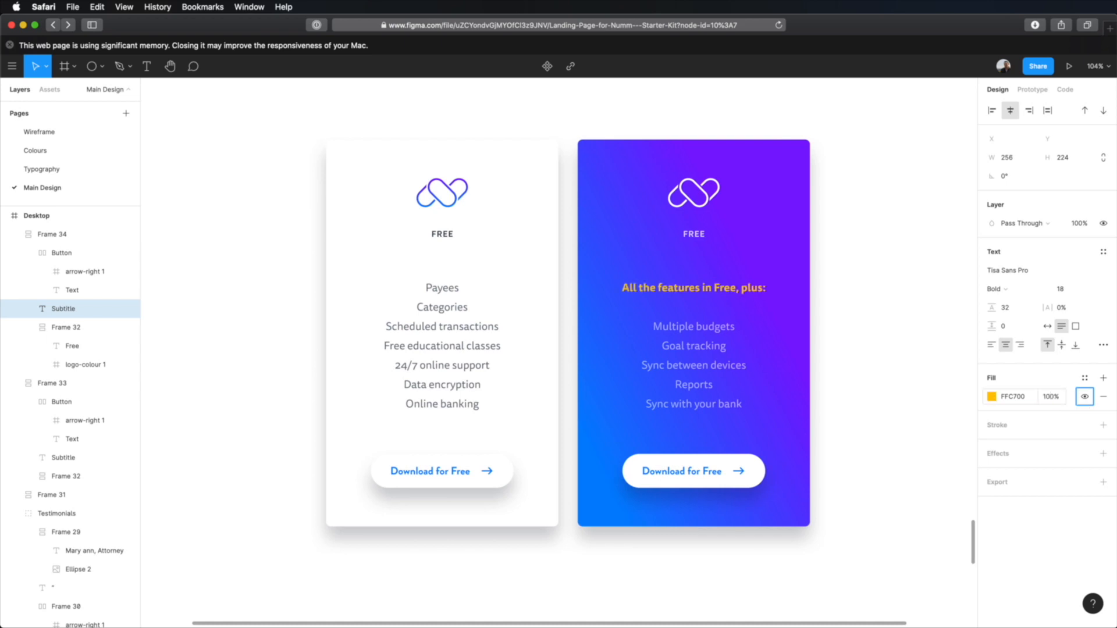
# Step: Replace the "Free" label under the logo on the gradient card with "$9.99 / month"
pyautogui.click(896, 317)
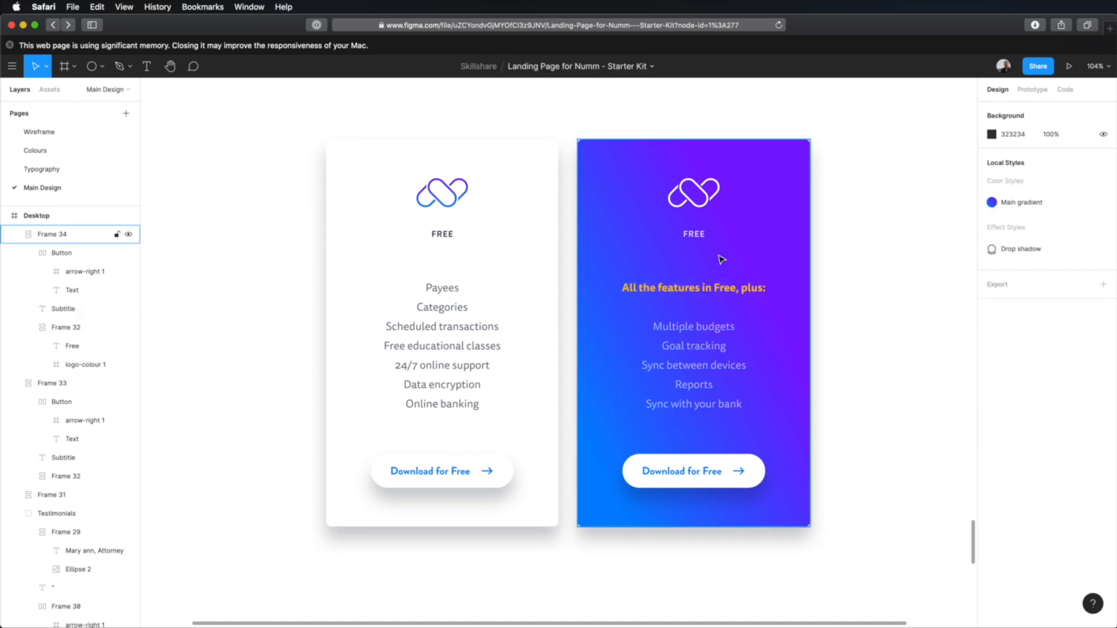
pyautogui.keyDown('super'); pyautogui.click(698, 236); pyautogui.keyUp('super')
pyautogui.doubleClick(698, 236)
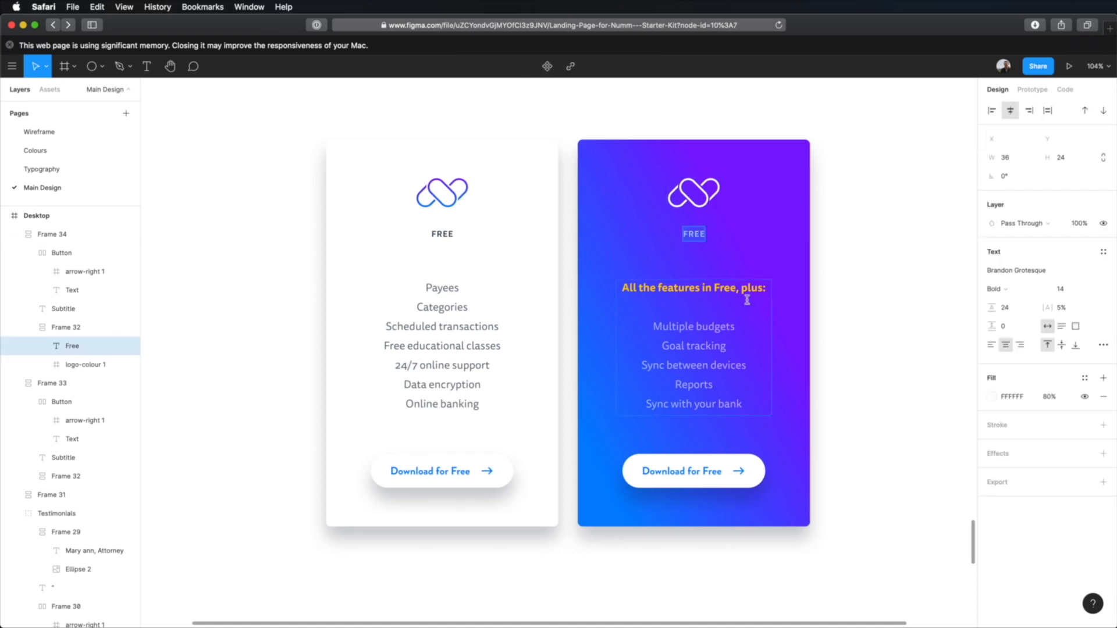
pyautogui.write('$9.99 / month')
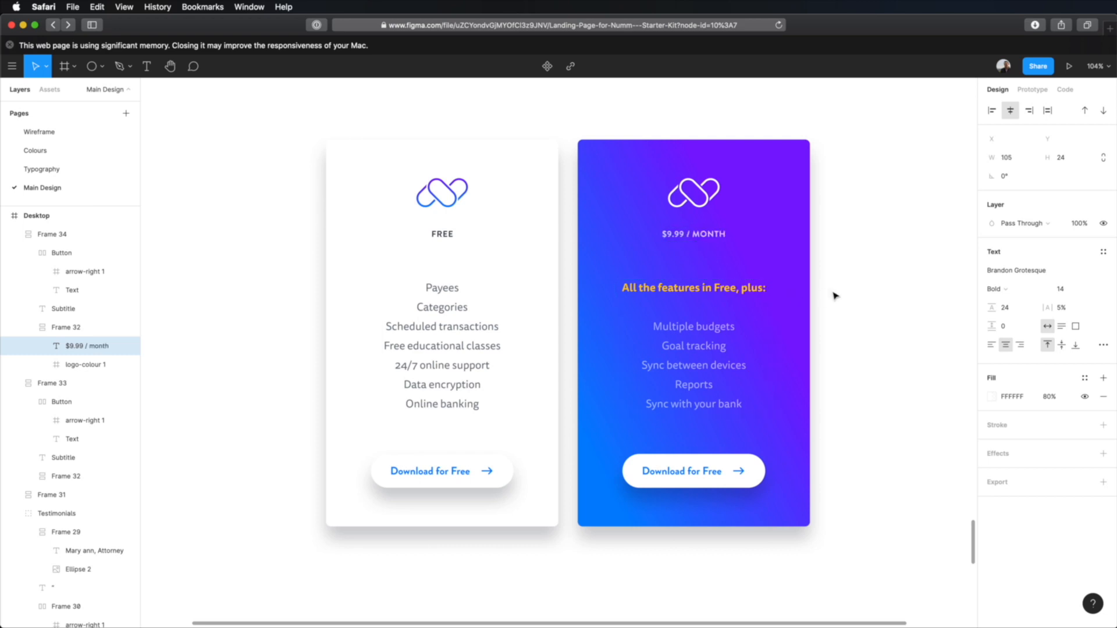
pyautogui.click(871, 304)
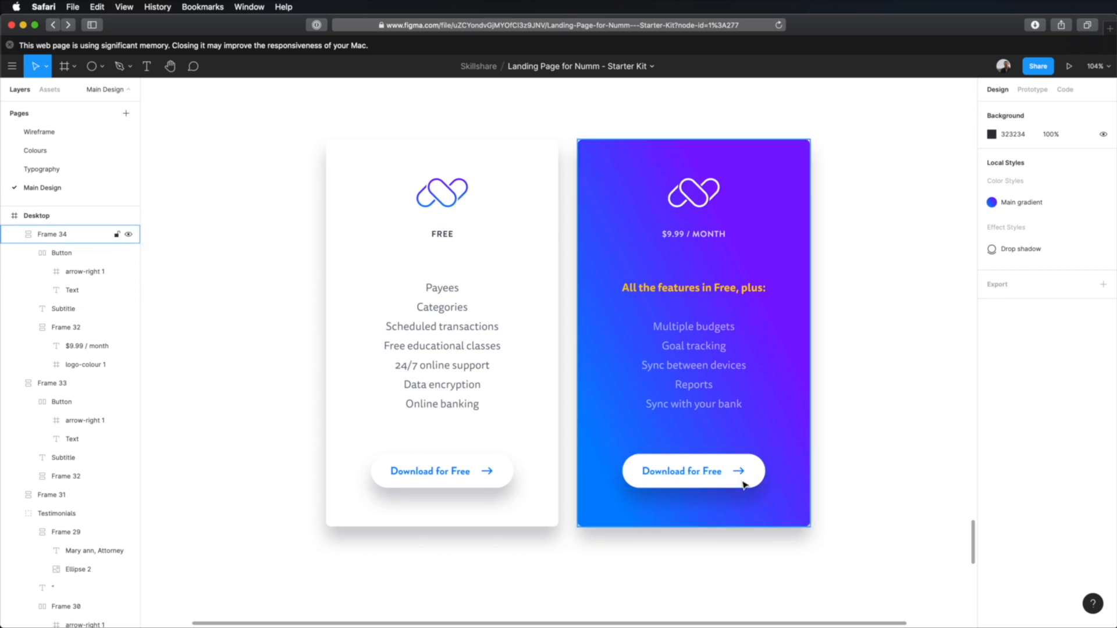
# Step: Copy the yellow FFC700 from the gradient card's feature text and apply it as the fill of that card's download button
pyautogui.doubleClick(709, 290)
pyautogui.click(1013, 471)
pyautogui.press('super+c')
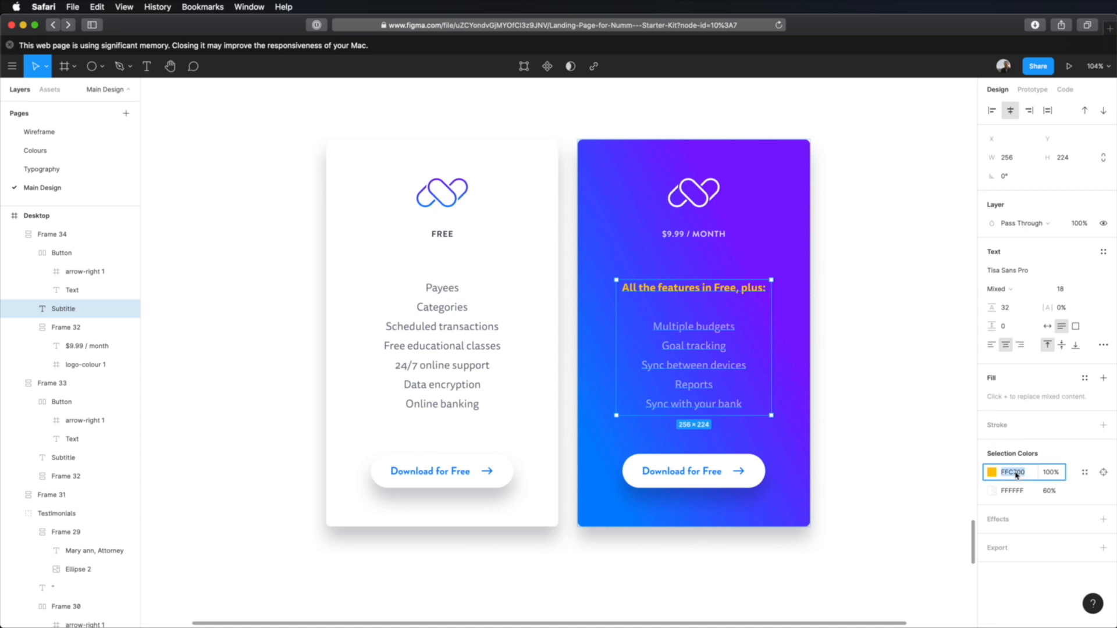
pyautogui.click(856, 473)
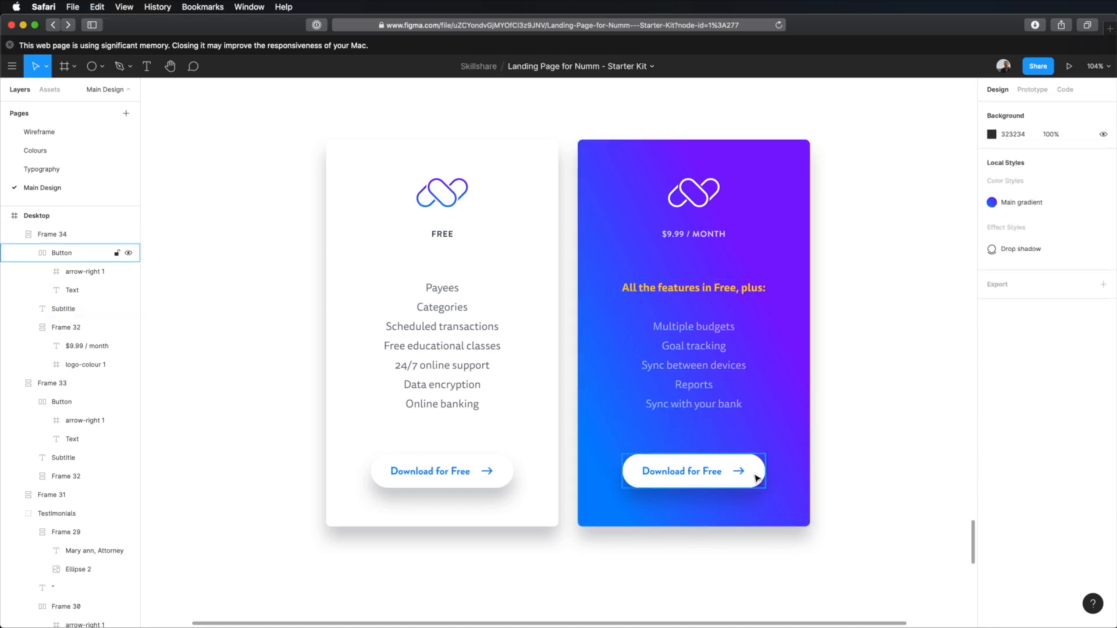
pyautogui.click(756, 478)
pyautogui.click(1012, 467)
pyautogui.press('super+v')
pyautogui.press('Tab')
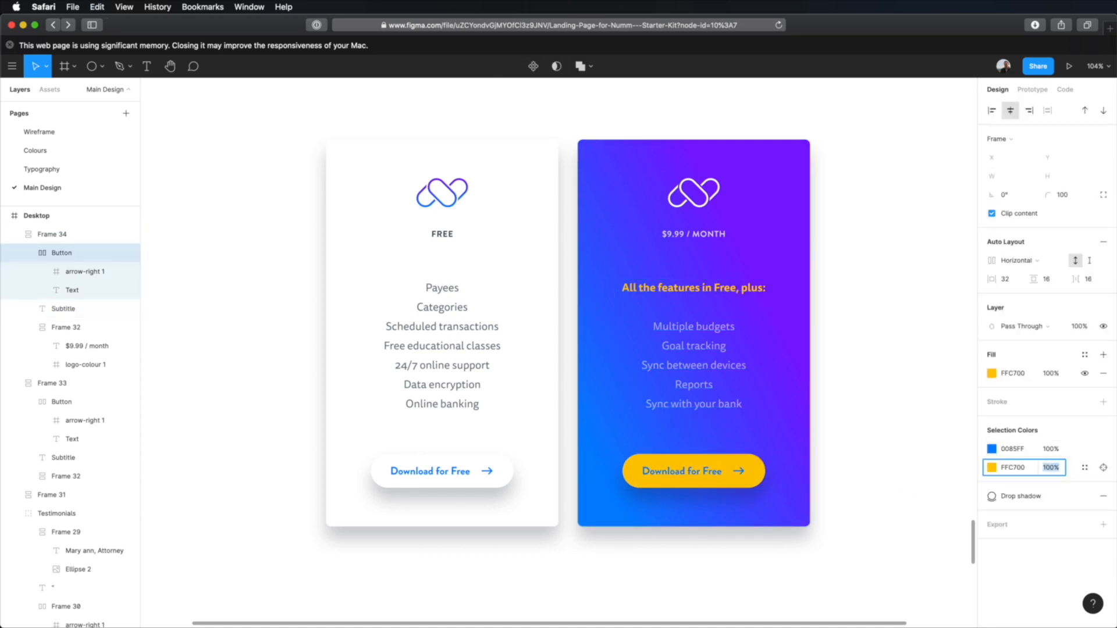
# Step: Set the yellow button's text and arrow colour to the dark 030F1A at 80% opacity
pyautogui.click(448, 293)
pyautogui.click(1015, 580)
pyautogui.click(720, 470)
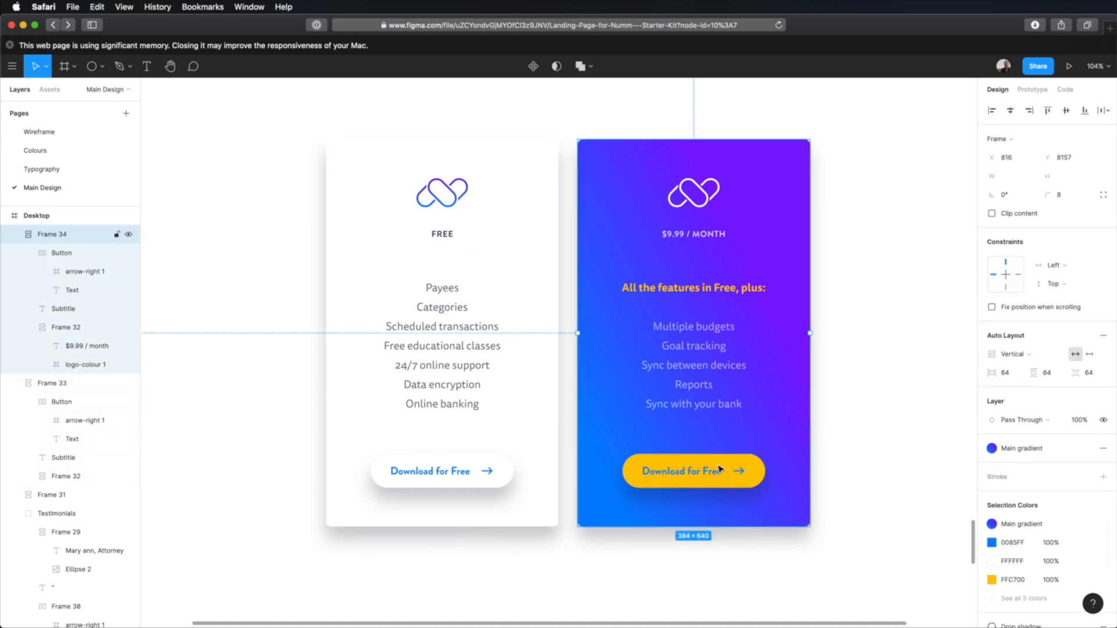
pyautogui.click(720, 475)
pyautogui.click(1051, 449)
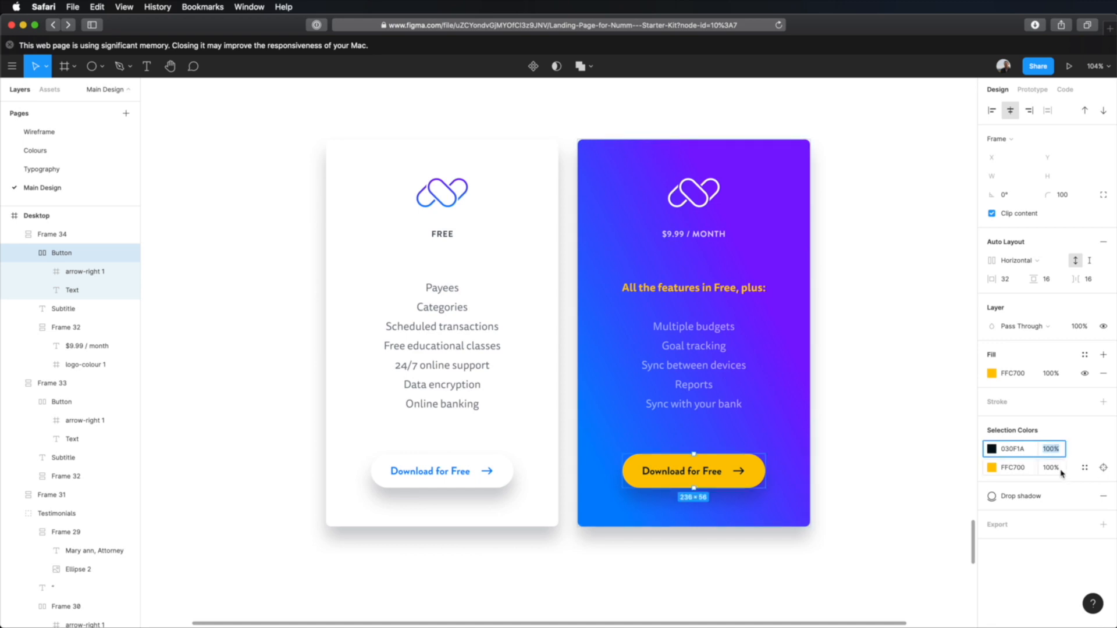
pyautogui.write('80')
pyautogui.press('Return')
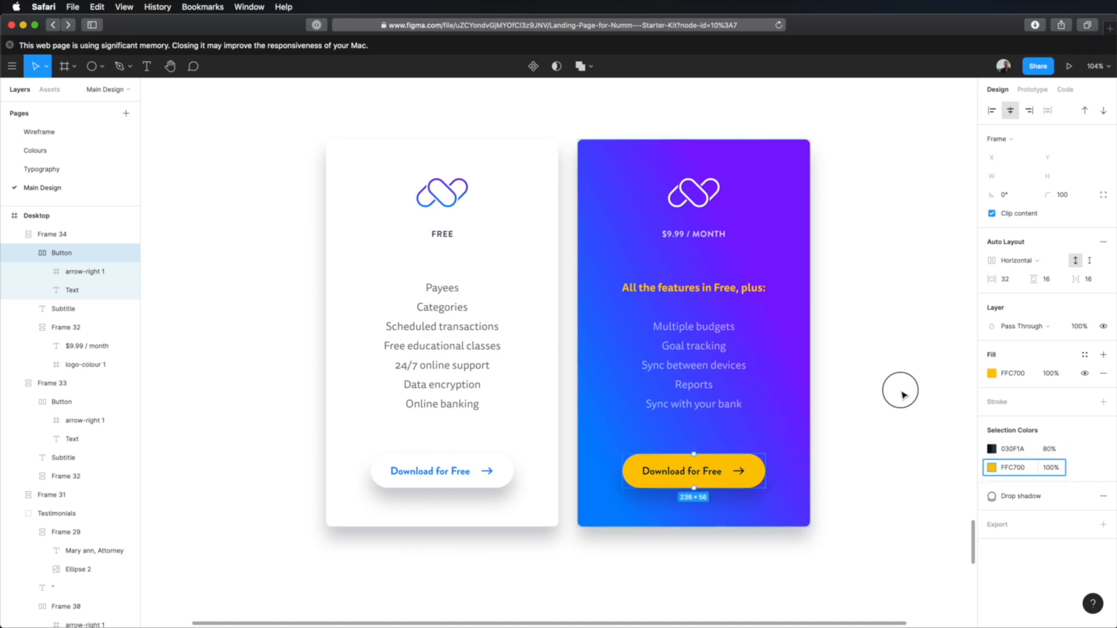
pyautogui.click(902, 419)
# Step: Show the layout grids and move both pricing cards up to 64 px below the call-to-action text
pyautogui.scroll(-5, 883, 418)
pyautogui.scroll(-1, 883, 417)
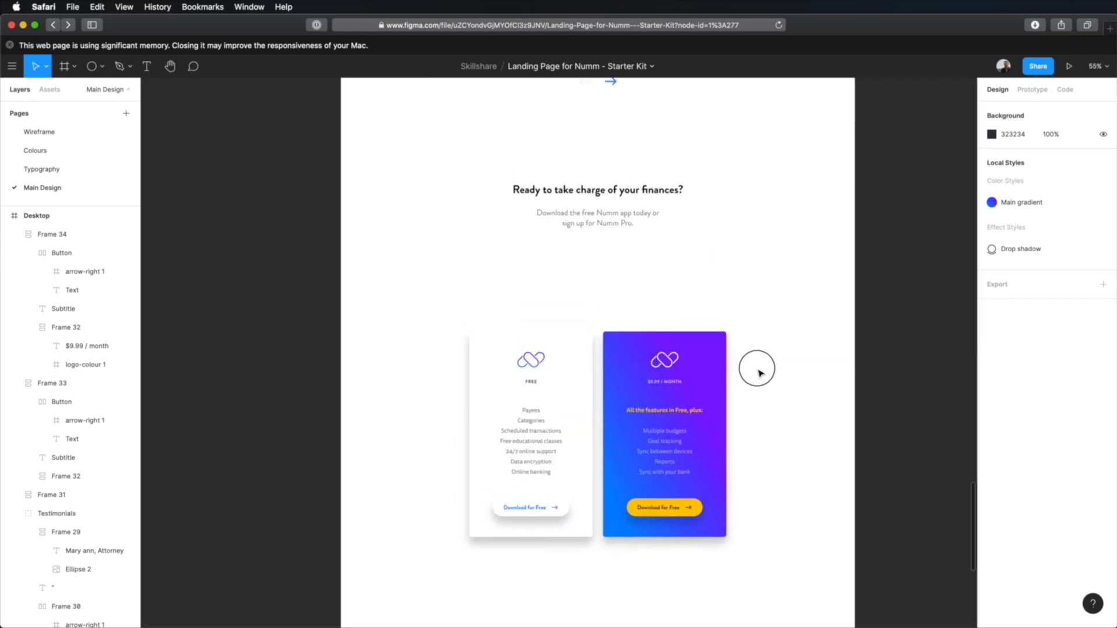
pyautogui.hotkey('ctrl', 'g')
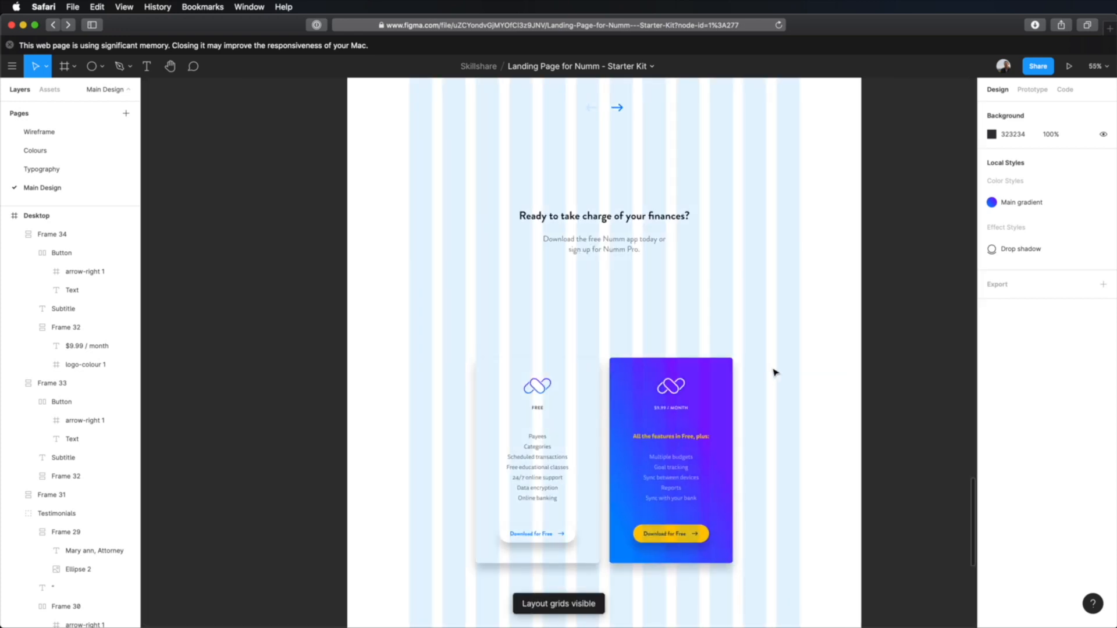
pyautogui.moveTo(774, 371); pyautogui.dragTo(494, 463)
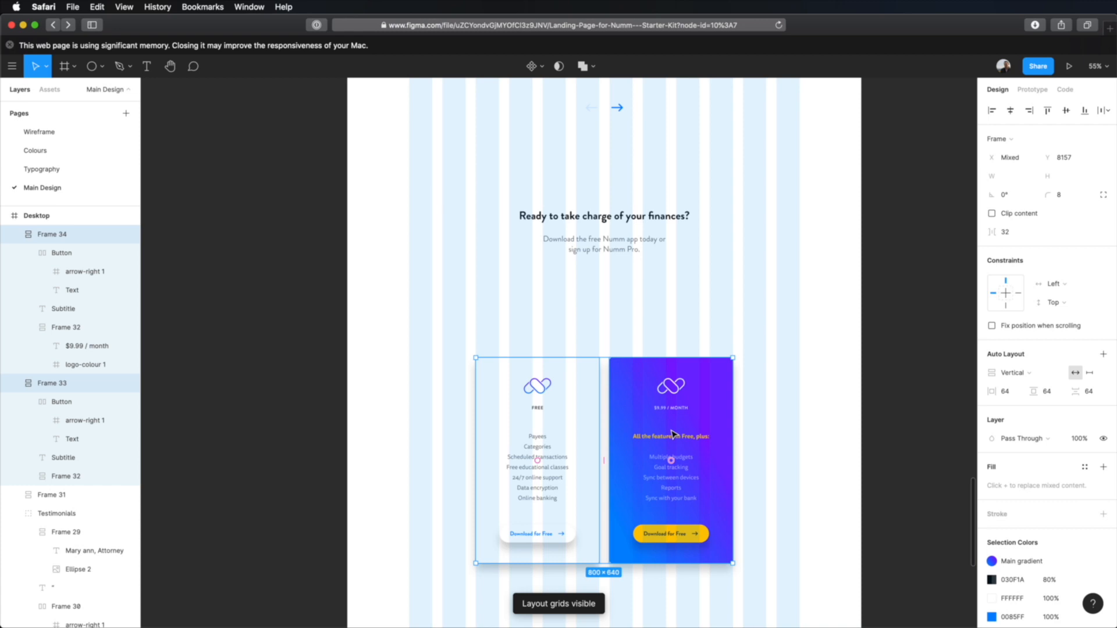
pyautogui.moveTo(673, 433); pyautogui.dragTo(623, 240)
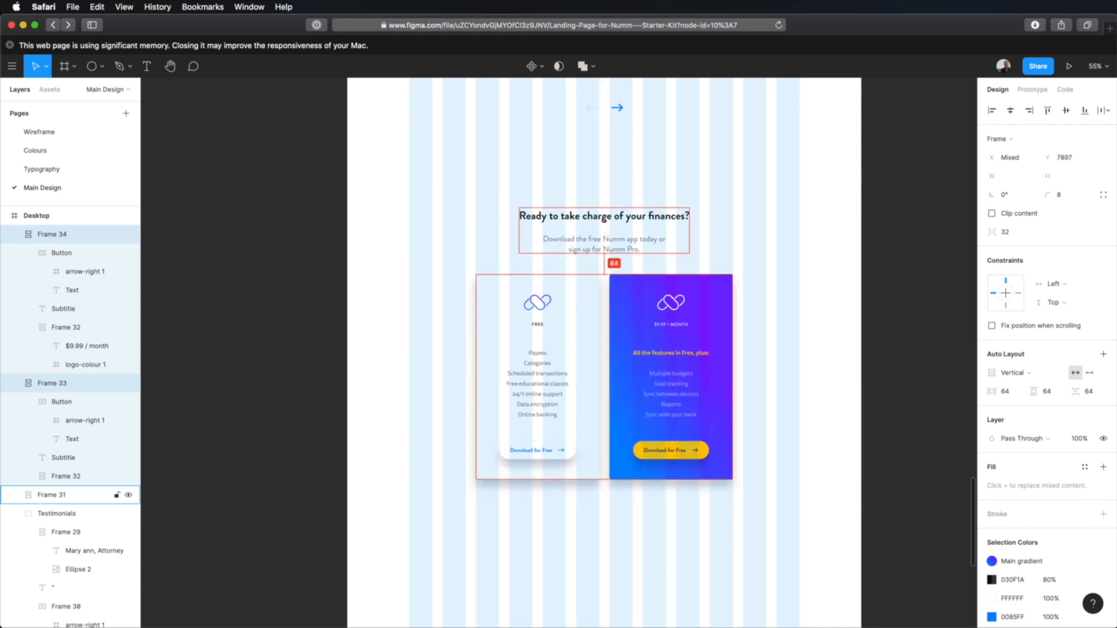
pyautogui.click(750, 237)
# Step: Group the call-to-action text with both pricing cards, and hide the layout grids
pyautogui.moveTo(758, 201); pyautogui.dragTo(490, 415)
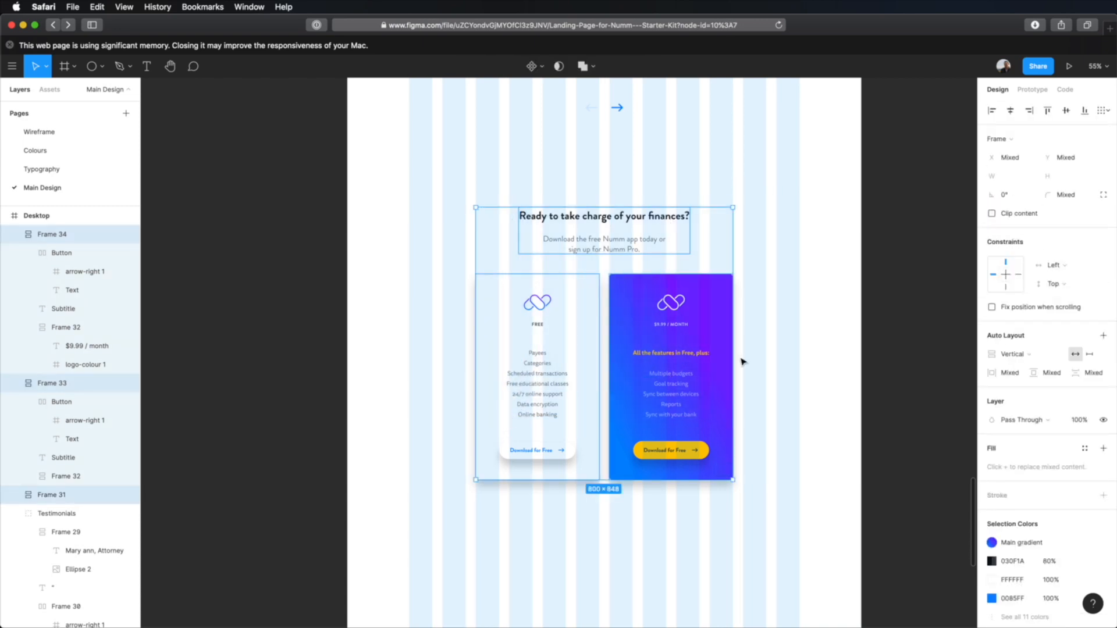
pyautogui.press('super+g')
pyautogui.click(787, 341)
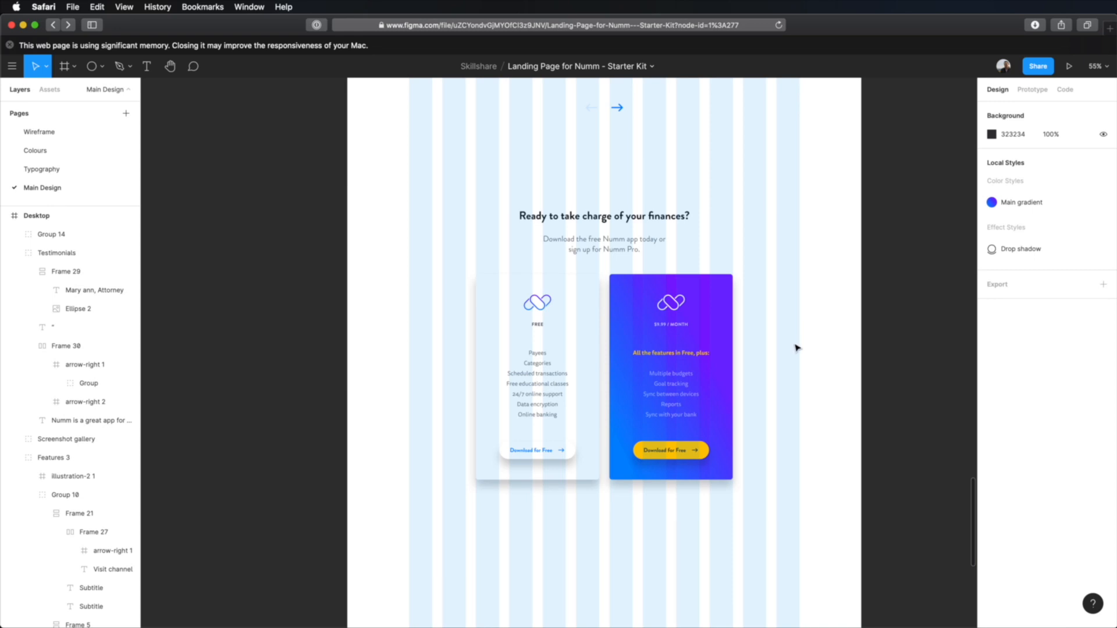
pyautogui.hotkey('ctrl', 'g')
# Step: Examine the pricing group's placement below the testimonials and the empty space remaining beneath it
pyautogui.scroll(1, 790, 340)
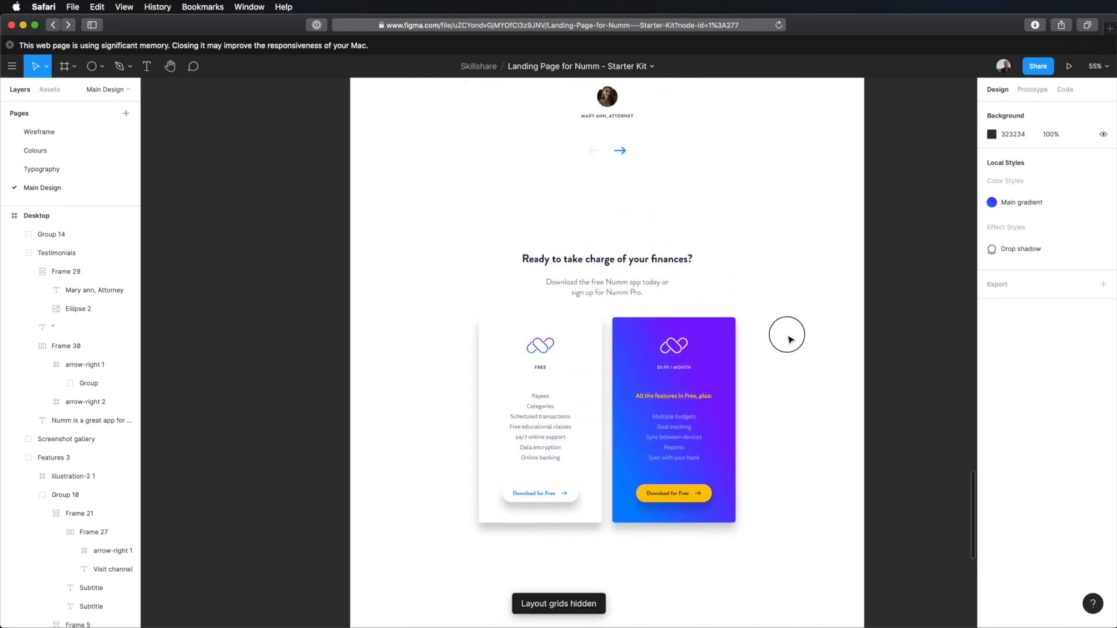
pyautogui.scroll(3, 805, 424)
pyautogui.scroll(-3, 808, 424)
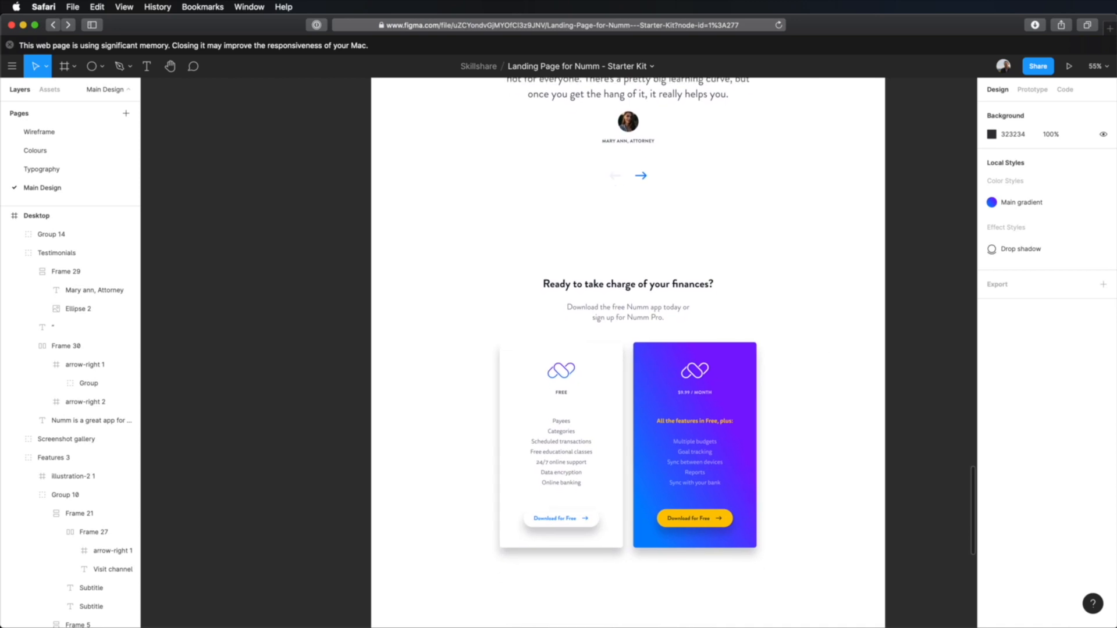
pyautogui.scroll(-5, 825, 345)
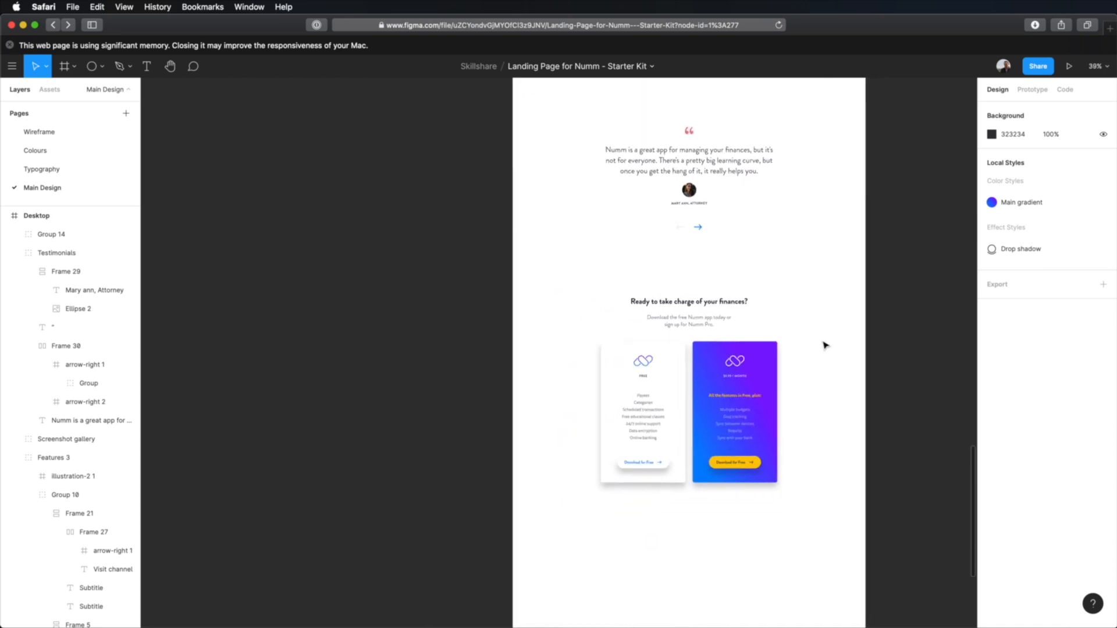
pyautogui.moveTo(813, 273); pyautogui.dragTo(732, 205)
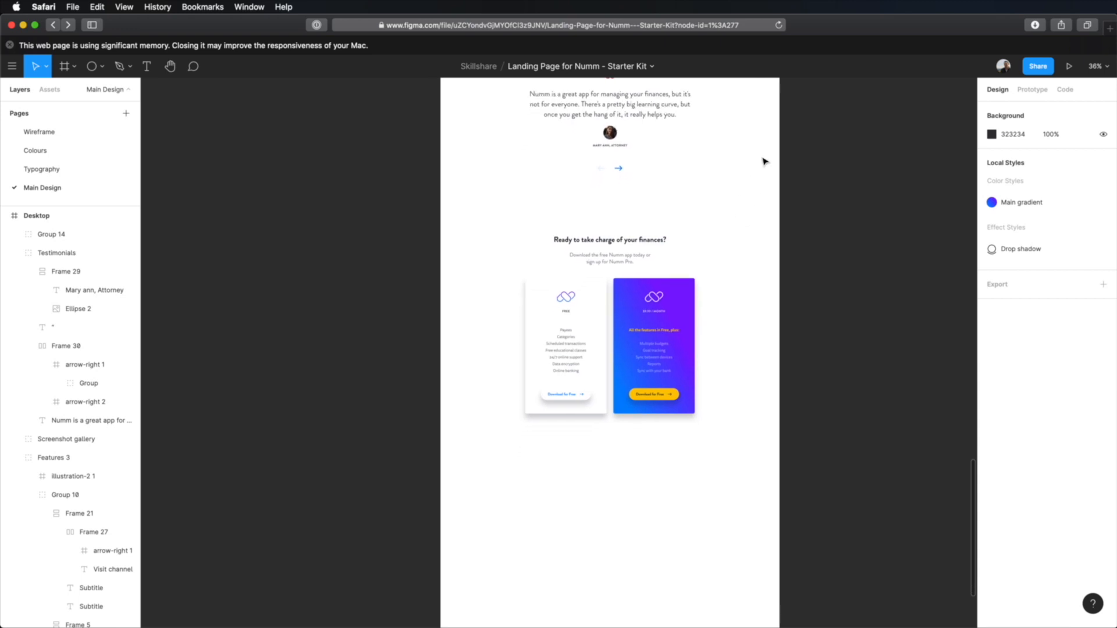
pyautogui.scroll(3, 739, 291)
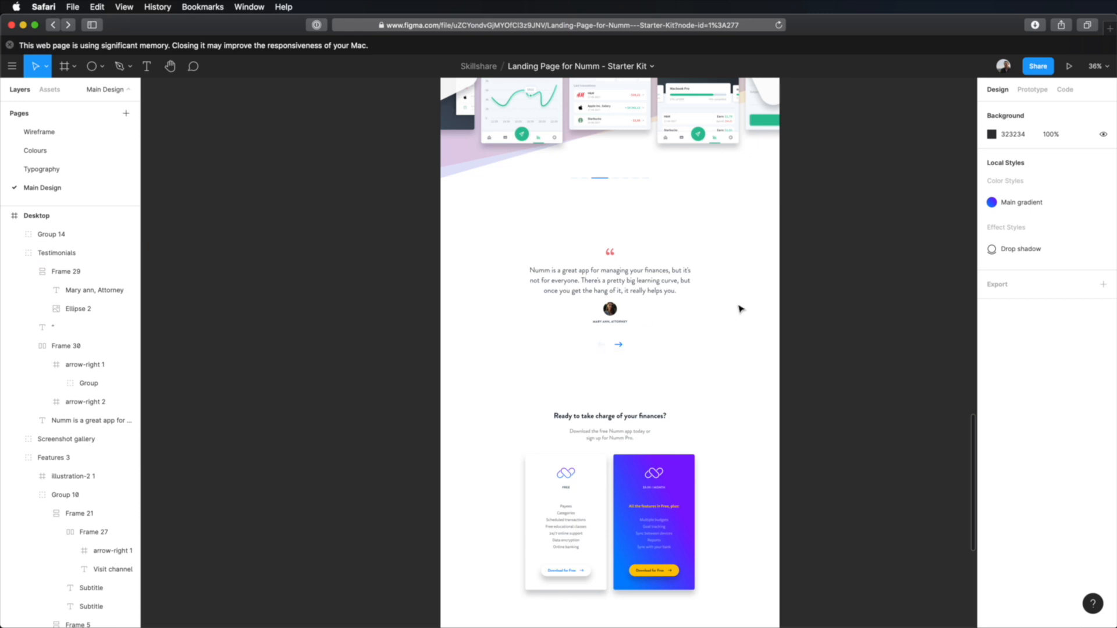
pyautogui.scroll(-3, 785, 326)
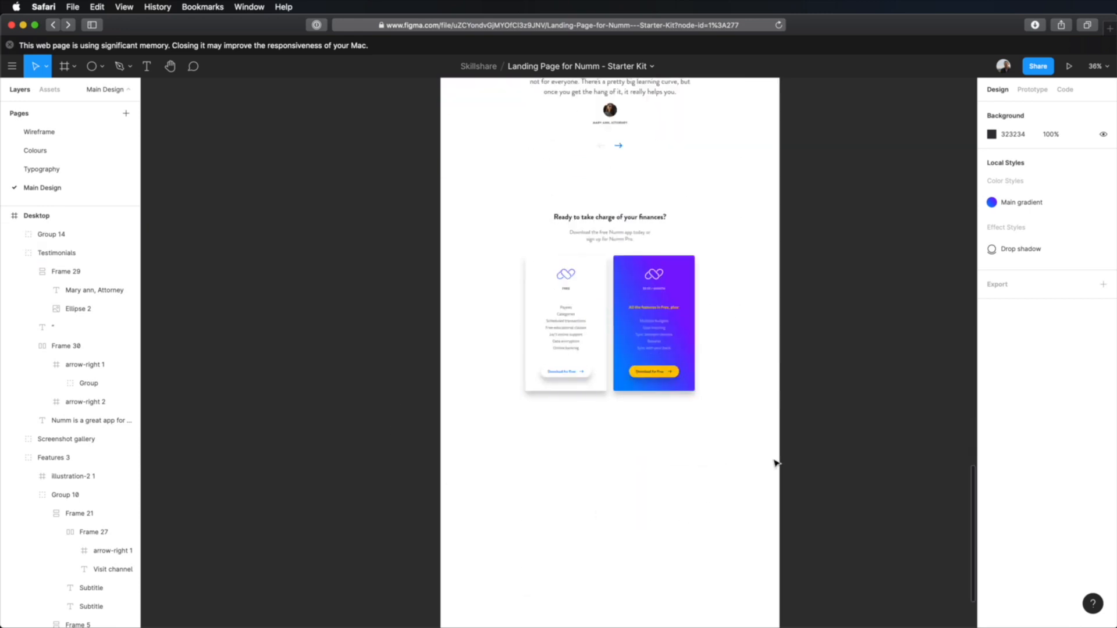
pyautogui.click(695, 378)
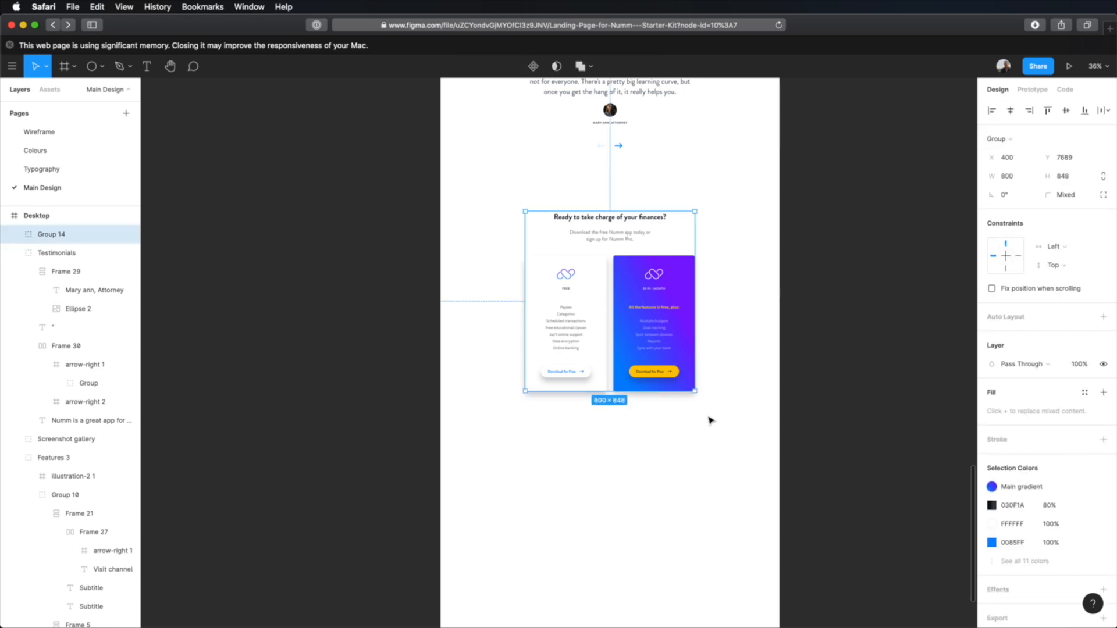
pyautogui.doubleClick(685, 389)
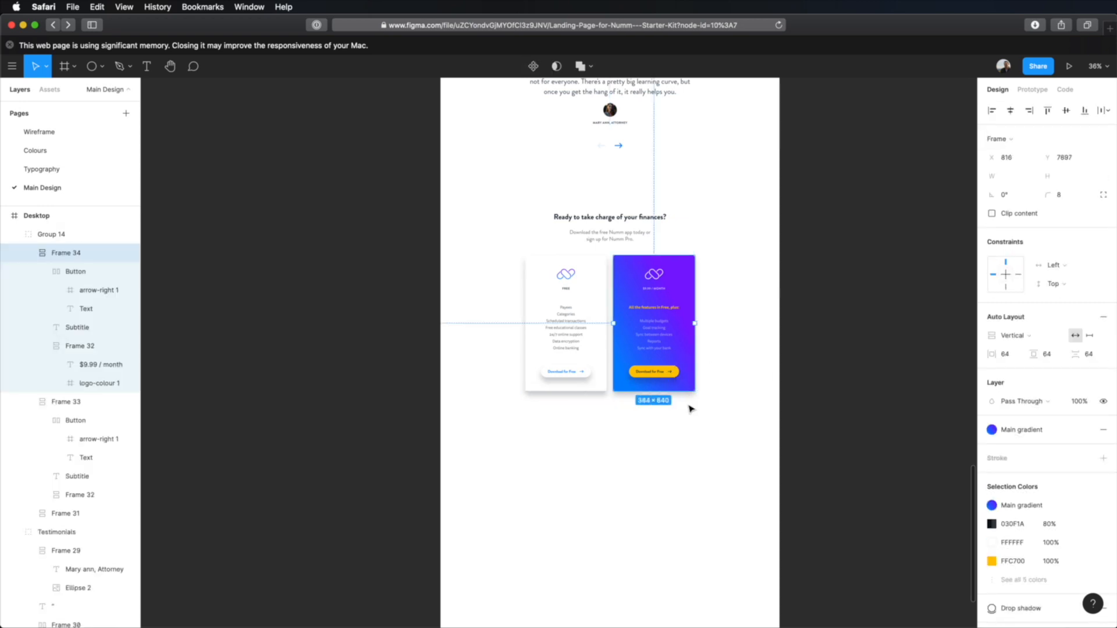
pyautogui.click(690, 410)
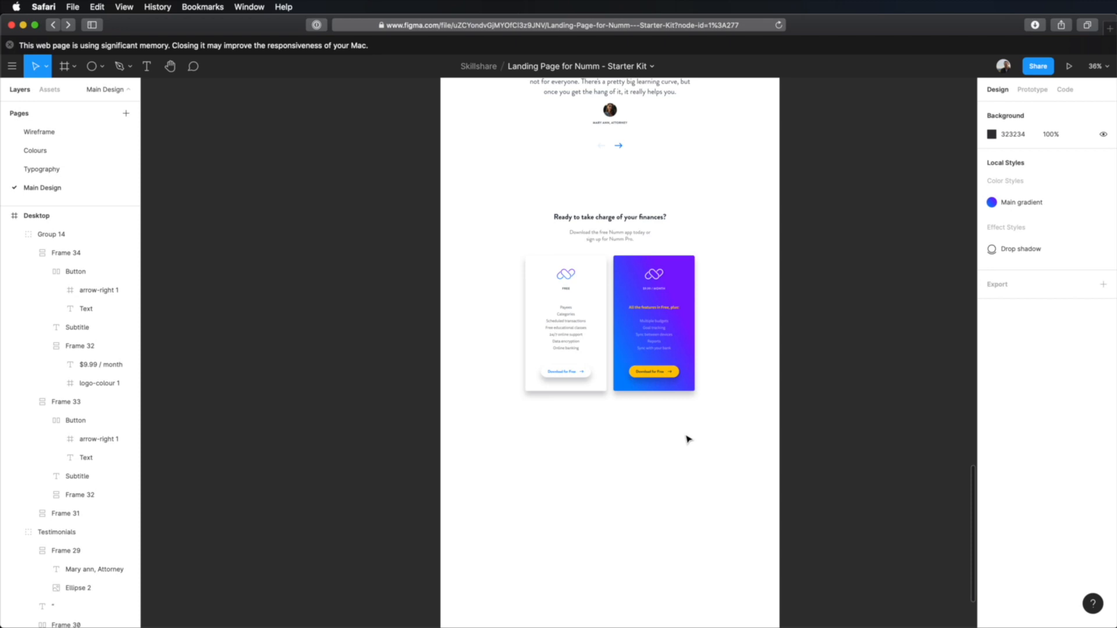
# Step: Copy the slanted gradient rectangle from behind the screenshot gallery and paste it near the pricing cards
pyautogui.scroll(-3, 687, 439)
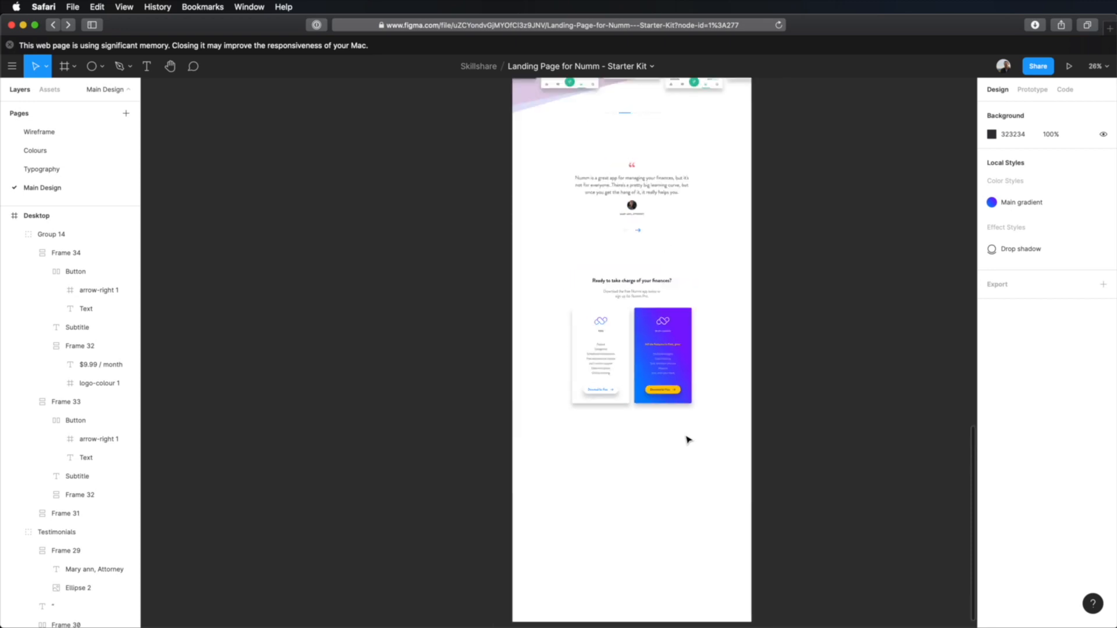
pyautogui.scroll(5, 748, 242)
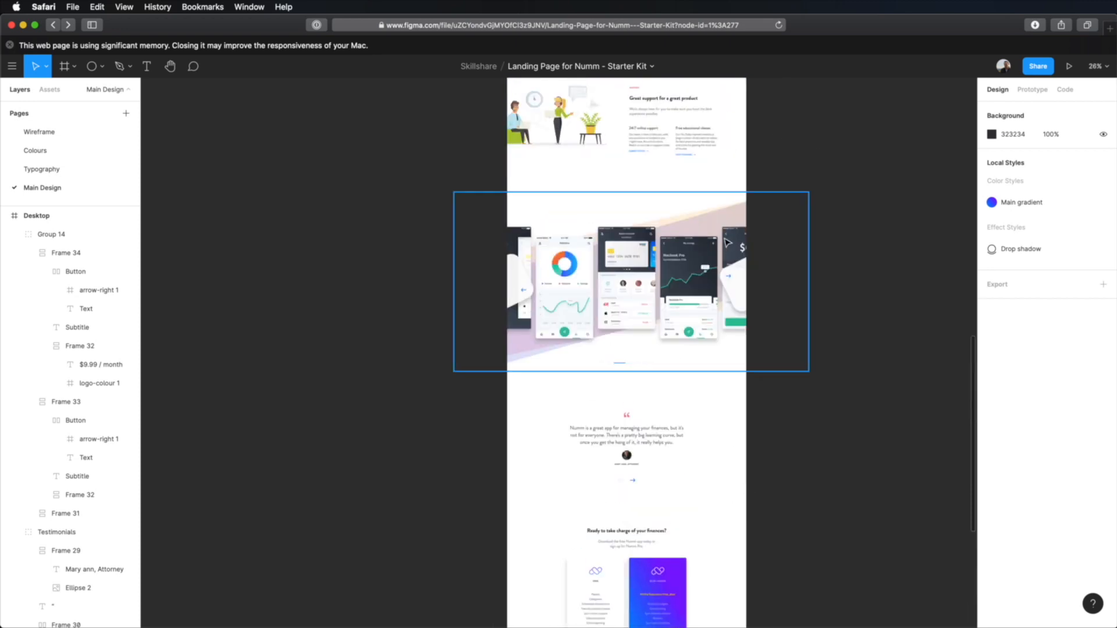
pyautogui.keyDown('super'); pyautogui.click(751, 261); pyautogui.keyUp('super')
pyautogui.press('super+c')
pyautogui.scroll(-6, 782, 329)
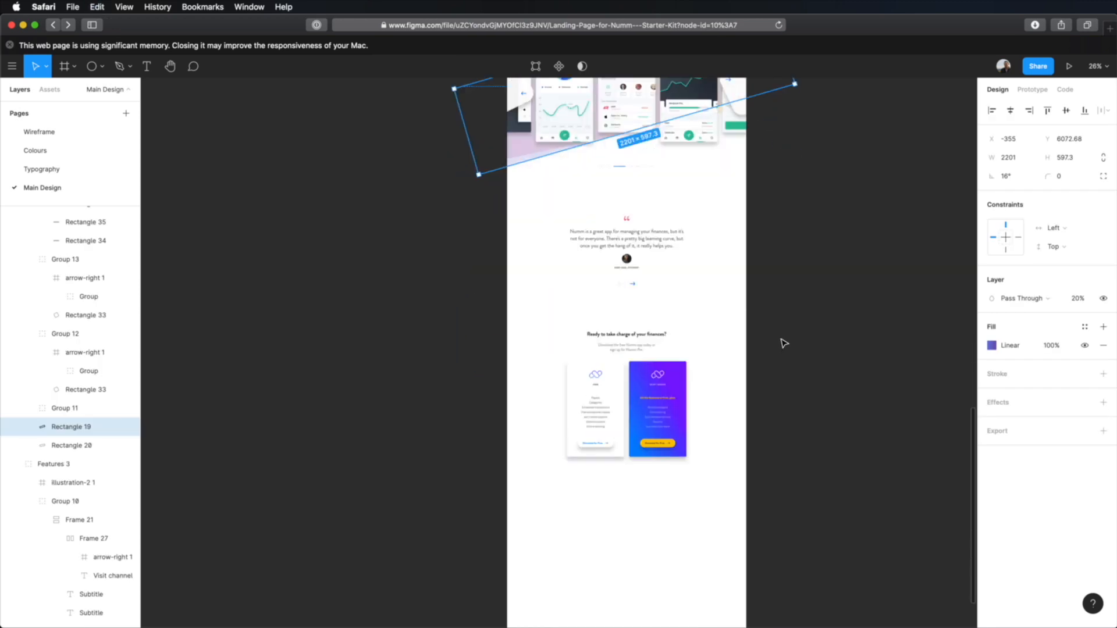
pyautogui.scroll(-3, 783, 344)
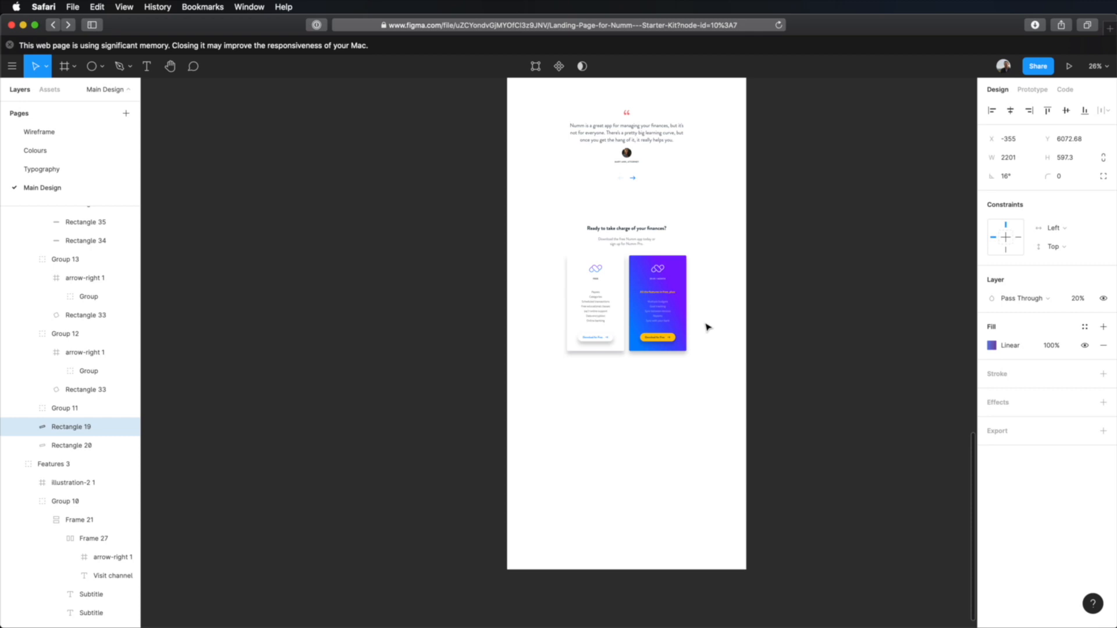
pyautogui.click(731, 329)
pyautogui.press('super+v')
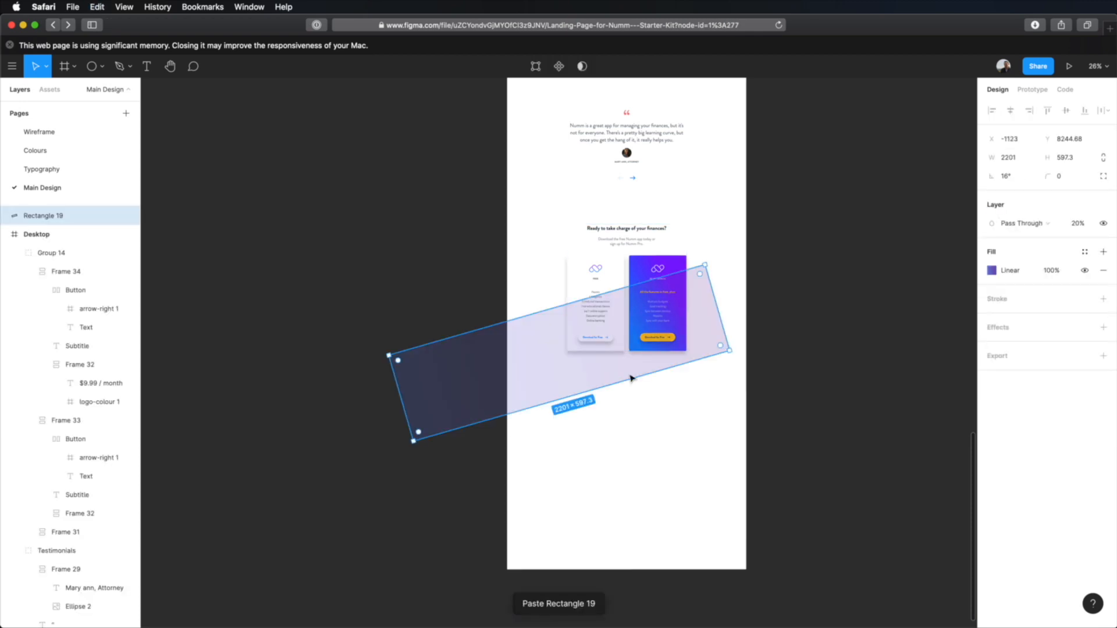
# Step: Move the pasted slanted rectangle over the pricing section, centred horizontally on the page at X -671 and Y about 7752
pyautogui.moveTo(541, 379); pyautogui.dragTo(608, 297)
pyautogui.scroll(5, 728, 402)
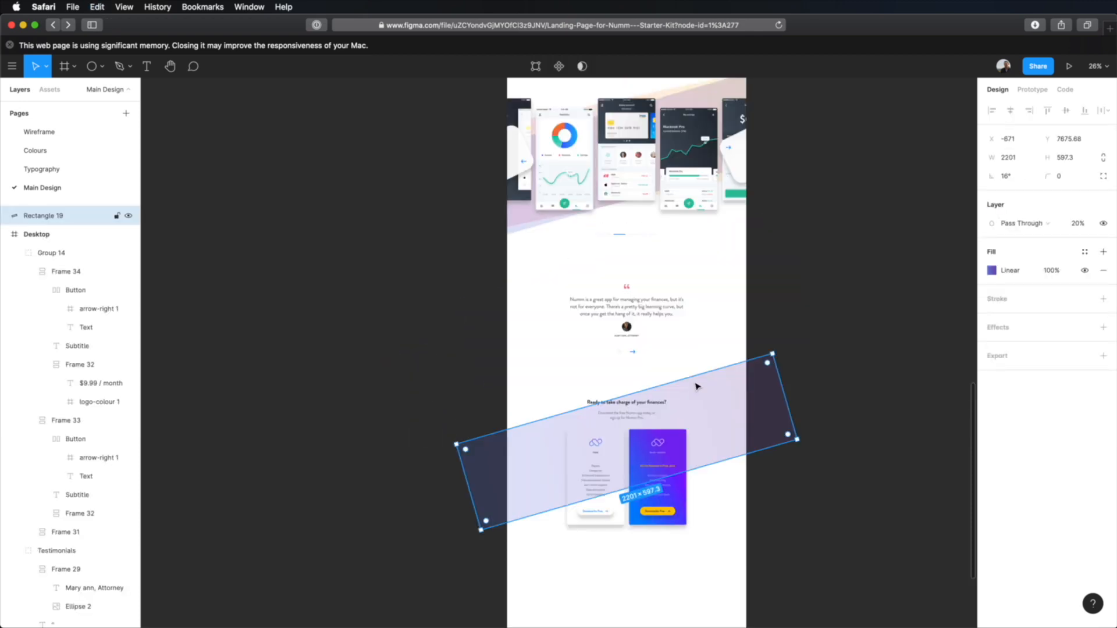
pyautogui.press('alt')
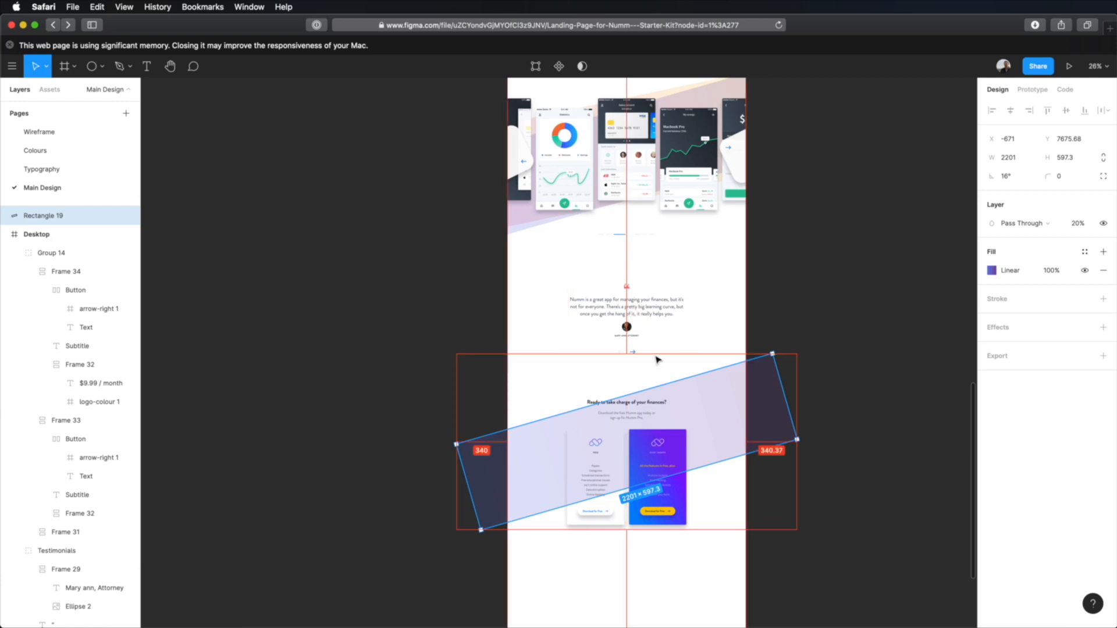
pyautogui.hotkey('shift', 'Down')
pyautogui.hotkey('shift', 'Down')
pyautogui.hotkey('shift', 'Down')
pyautogui.hotkey('shift', 'Down')
pyautogui.hotkey('shift', 'Down')
pyautogui.hotkey('shift', 'Down')
pyautogui.hotkey('shift', 'Down')
pyautogui.press('Down')
pyautogui.press('Down')
pyautogui.press('Down')
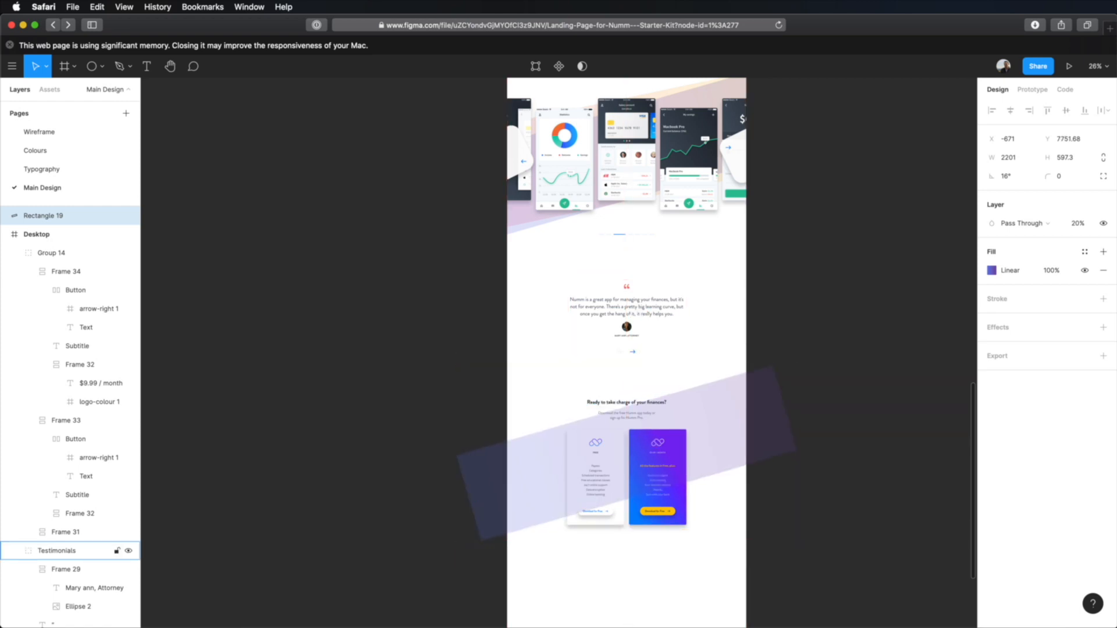
pyautogui.click(890, 388)
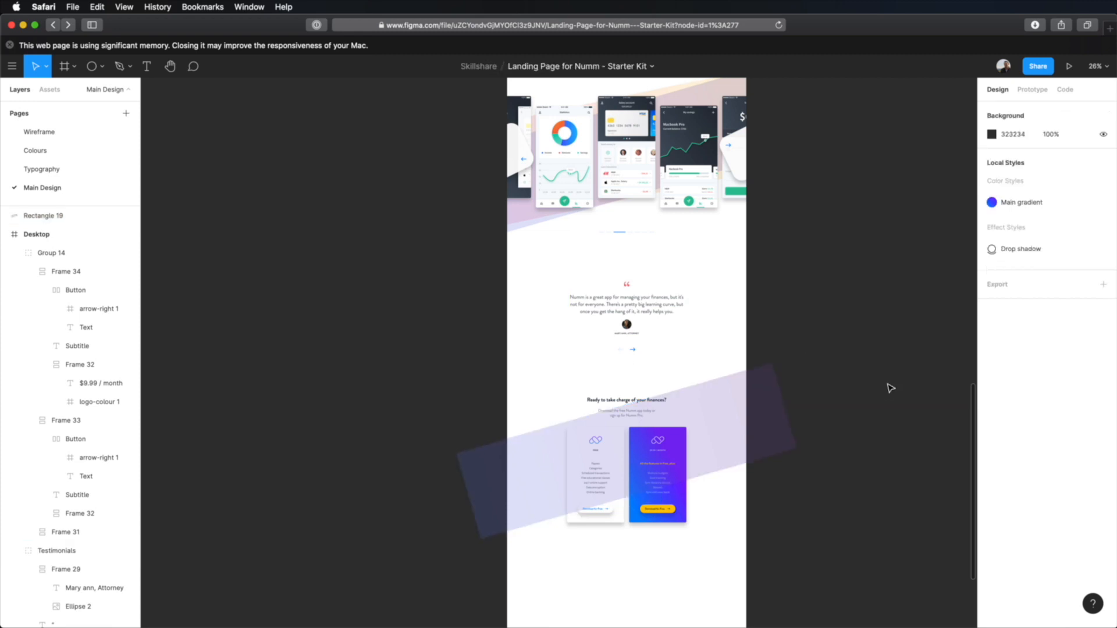
# Step: Stretch the slanted rectangle downward past the pricing cards to a height of about 1156 px
pyautogui.scroll(-5, 873, 378)
pyautogui.click(745, 305)
pyautogui.moveTo(715, 330); pyautogui.dragTo(768, 402)
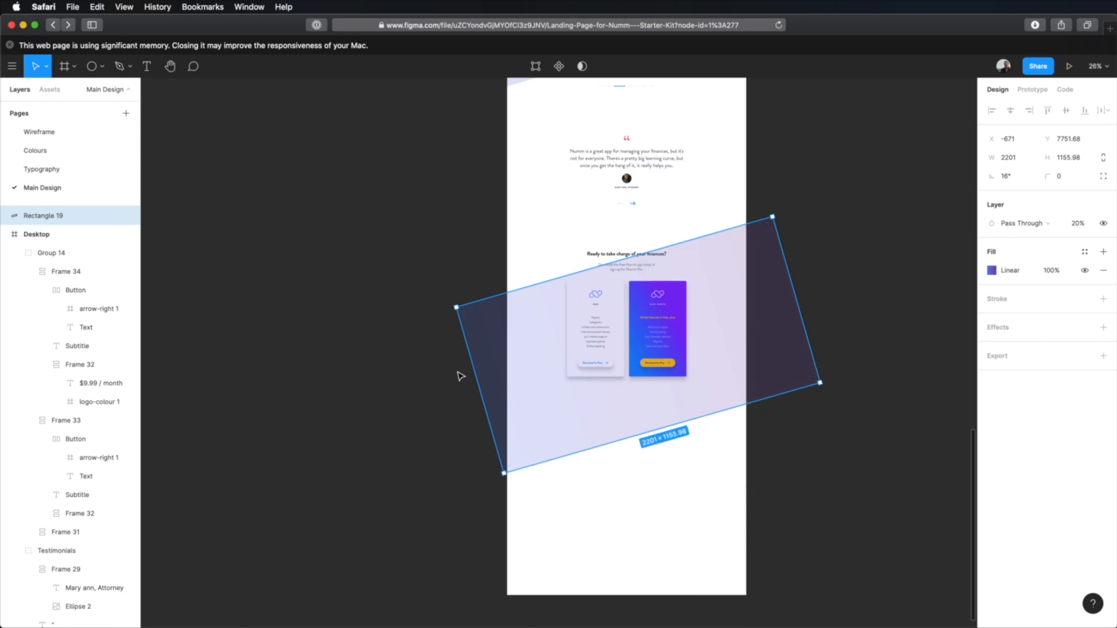
# Step: Widen the slanted rectangle to about 2292 px and move its layer into the Desktop frame, directly behind the pricing group
pyautogui.moveTo(474, 367); pyautogui.dragTo(459, 367)
pyautogui.click(870, 306)
pyautogui.click(759, 295)
pyautogui.moveTo(29, 217); pyautogui.dragTo(58, 244)
pyautogui.click(16, 235)
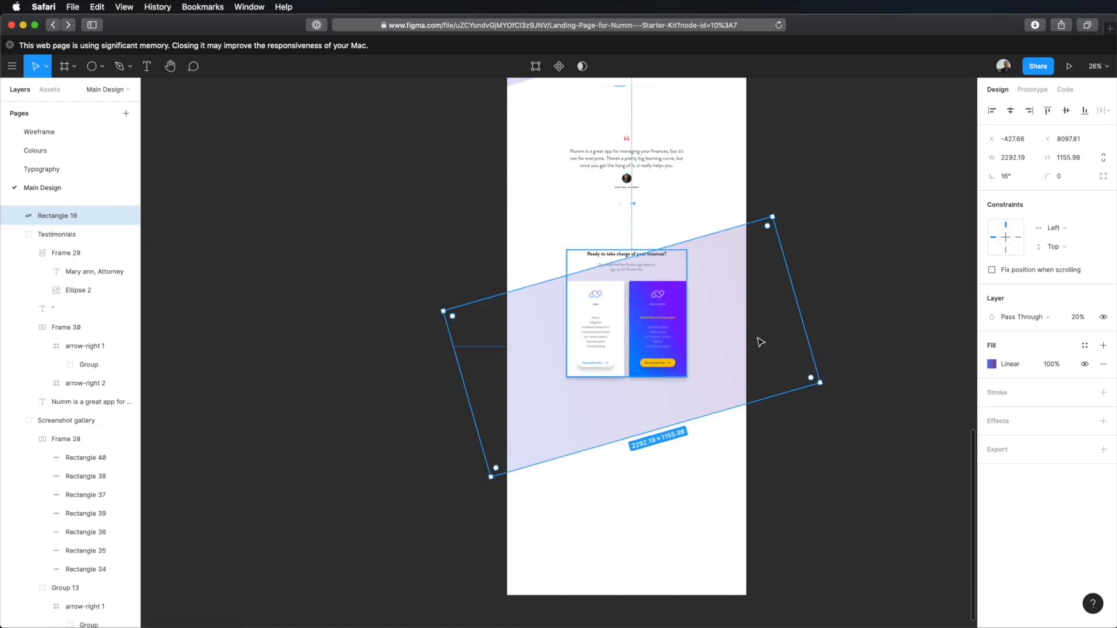
# Step: Stretch the slanted rectangle behind the pricing cards to a height of about 1340 px
pyautogui.click(904, 334)
pyautogui.scroll(2, 724, 285)
pyautogui.scroll(4, 725, 285)
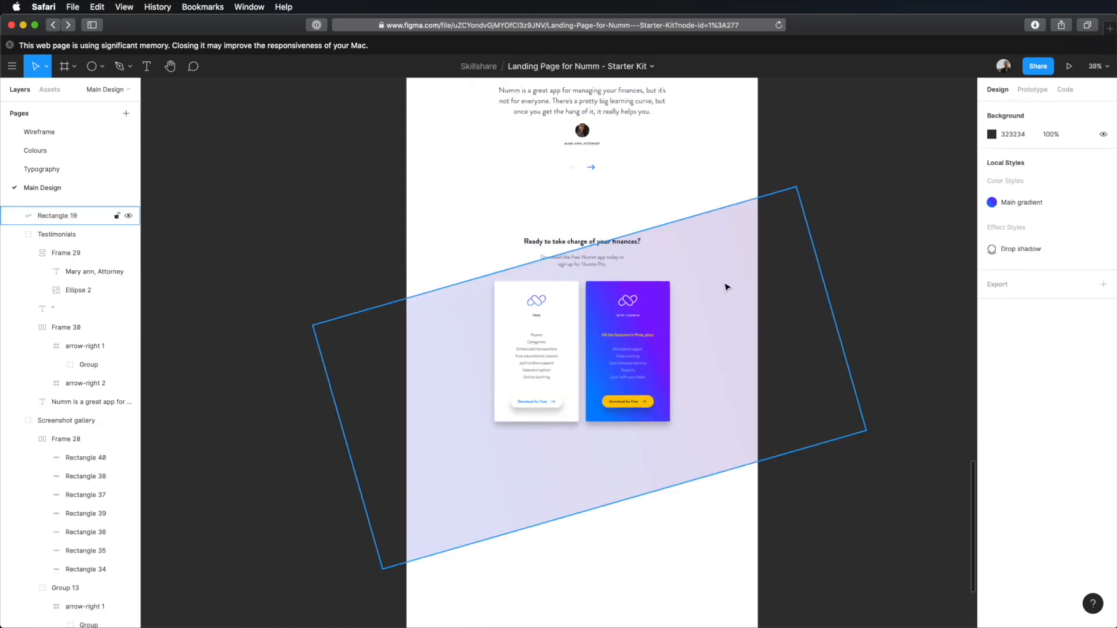
pyautogui.moveTo(762, 300); pyautogui.dragTo(876, 330)
pyautogui.moveTo(678, 269); pyautogui.dragTo(692, 350)
pyautogui.press('super+z')
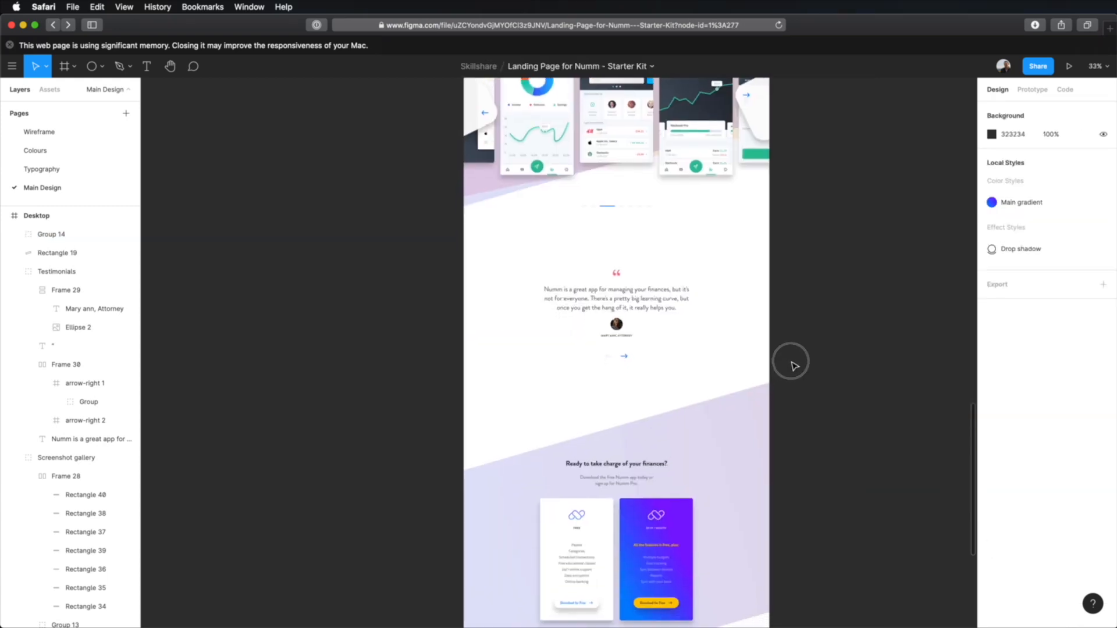
pyautogui.moveTo(792, 366); pyautogui.dragTo(800, 170)
pyautogui.click(556, 476)
pyautogui.moveTo(664, 446)
pyautogui.mouseDown()
pyautogui.moveTo(687, 497)
pyautogui.moveTo(676, 463)
pyautogui.mouseUp()
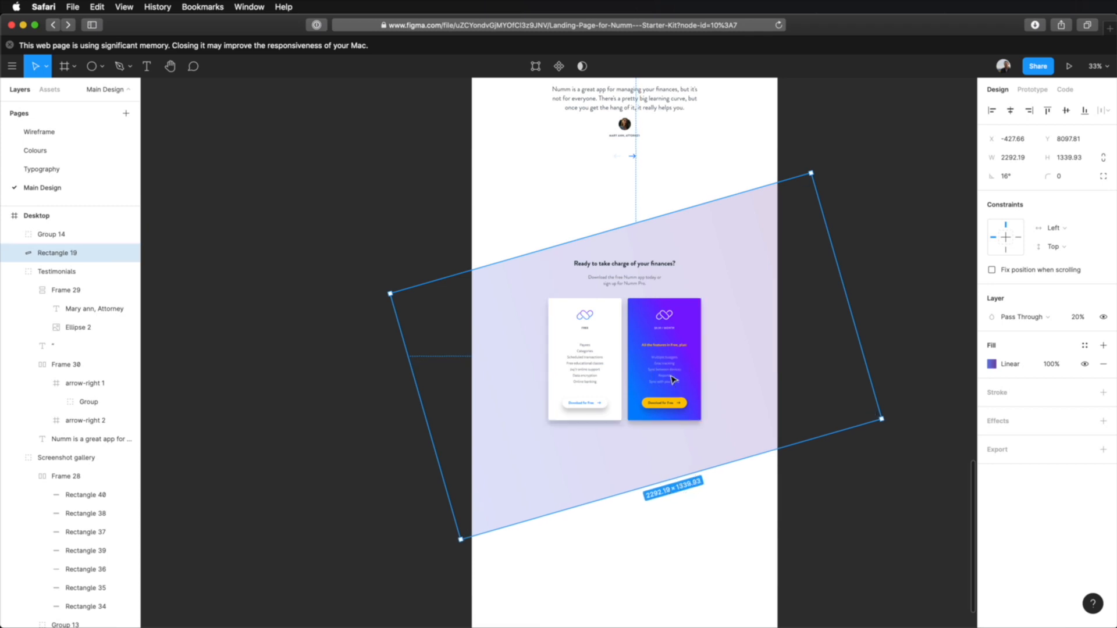
# Step: Align the pricing group and the slanted rectangle on their vertical centres
pyautogui.keyDown('shift'); pyautogui.click(681, 419); pyautogui.keyUp('shift')
pyautogui.click(1069, 112)
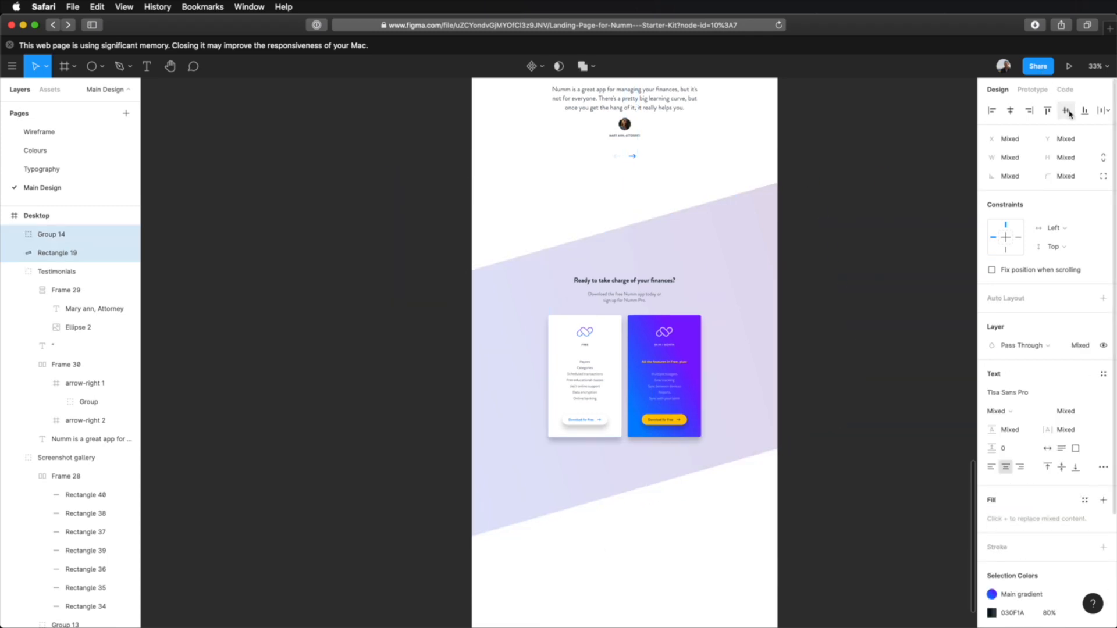
pyautogui.click(869, 142)
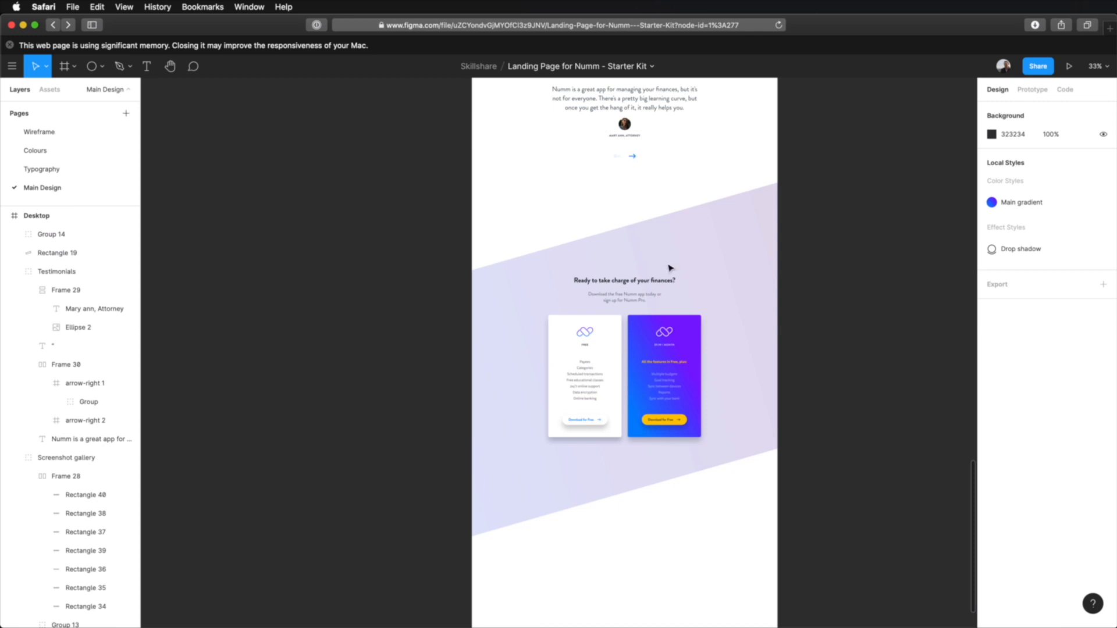
# Step: Select the slanted rectangle and run the Webgradients plugin
pyautogui.scroll(5, 588, 338)
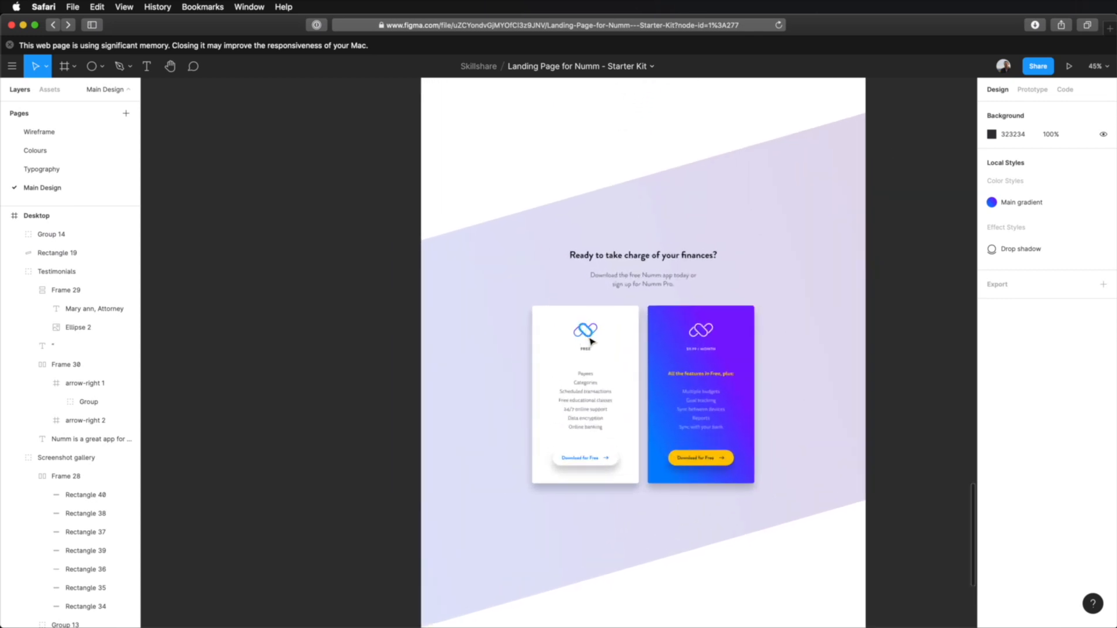
pyautogui.scroll(2, 695, 326)
pyautogui.scroll(1, 743, 362)
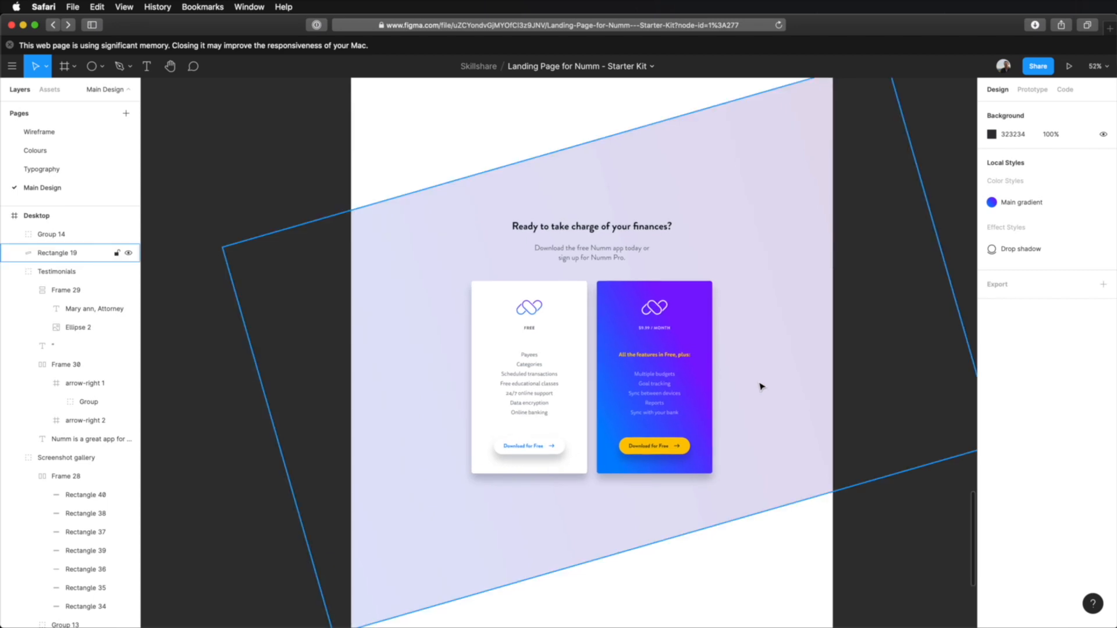
pyautogui.click(814, 213)
pyautogui.press('super+/')
pyautogui.write('grad')
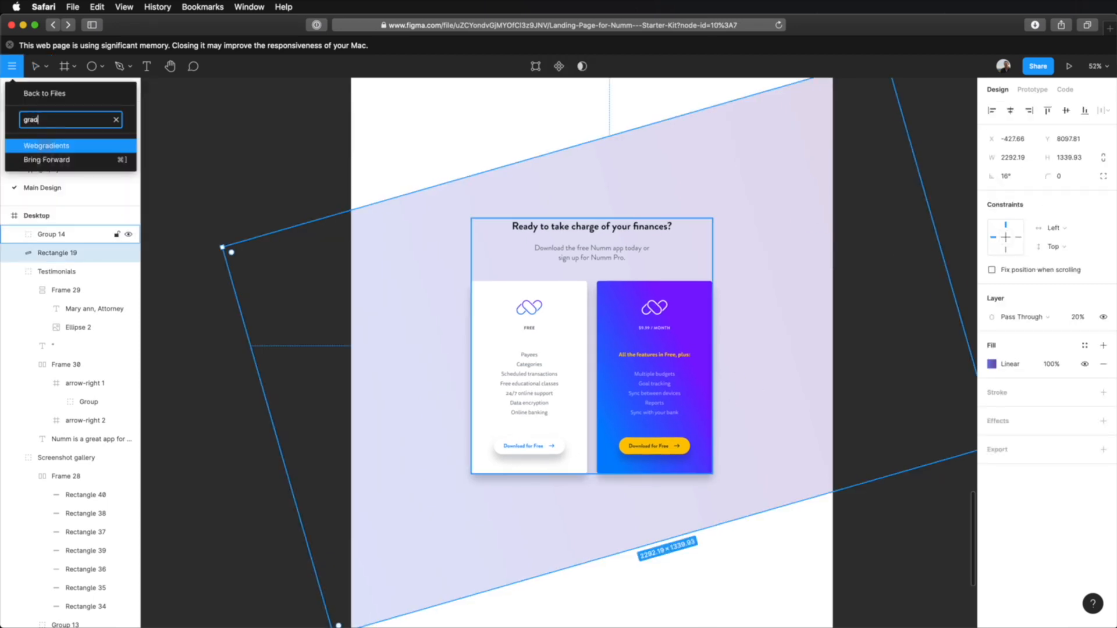
pyautogui.press('Return')
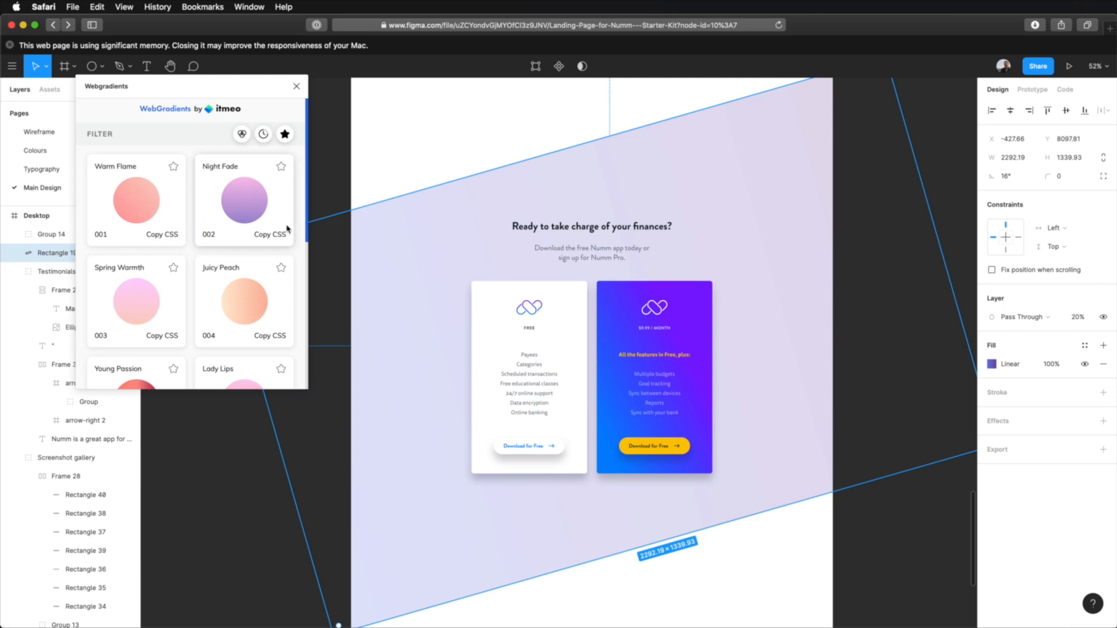
# Step: Try the Winter Neva, Tempting Azure, Deep Blue, Near Moon, Arielles Smile, Happy Fisher and Plum Plate gradients on the slanted rectangle
pyautogui.scroll(-8, 212, 238)
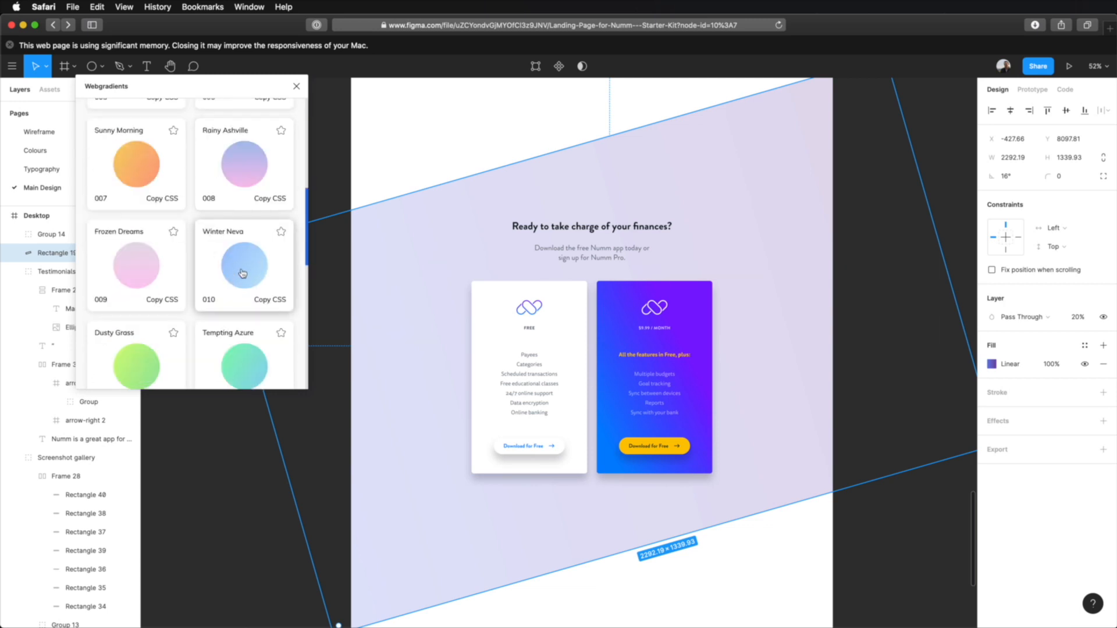
pyautogui.click(232, 302)
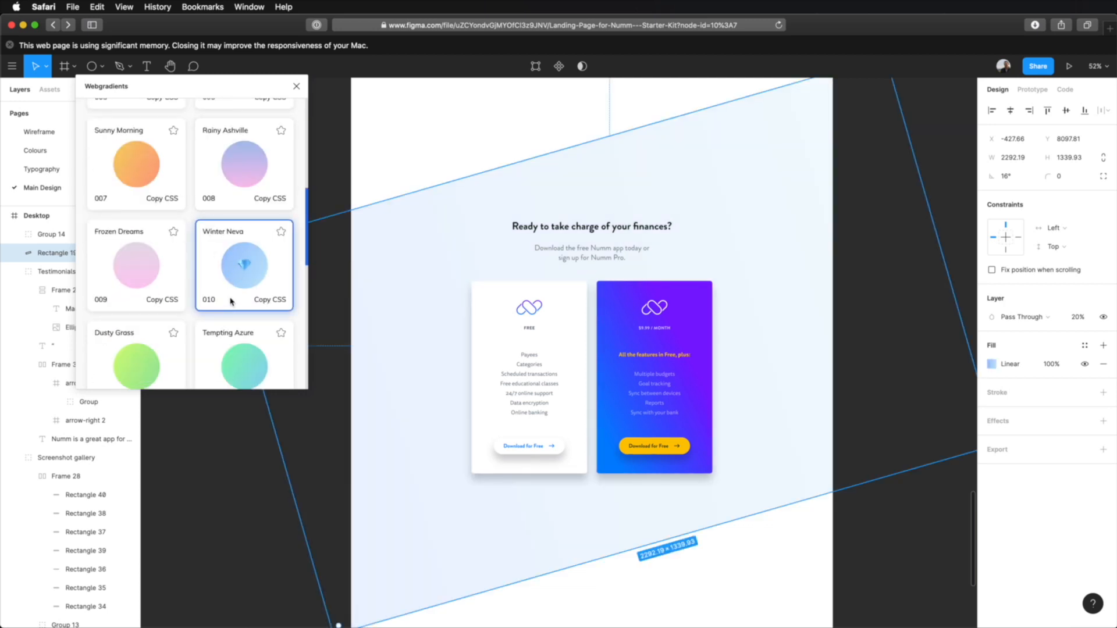
pyautogui.scroll(-3, 237, 288)
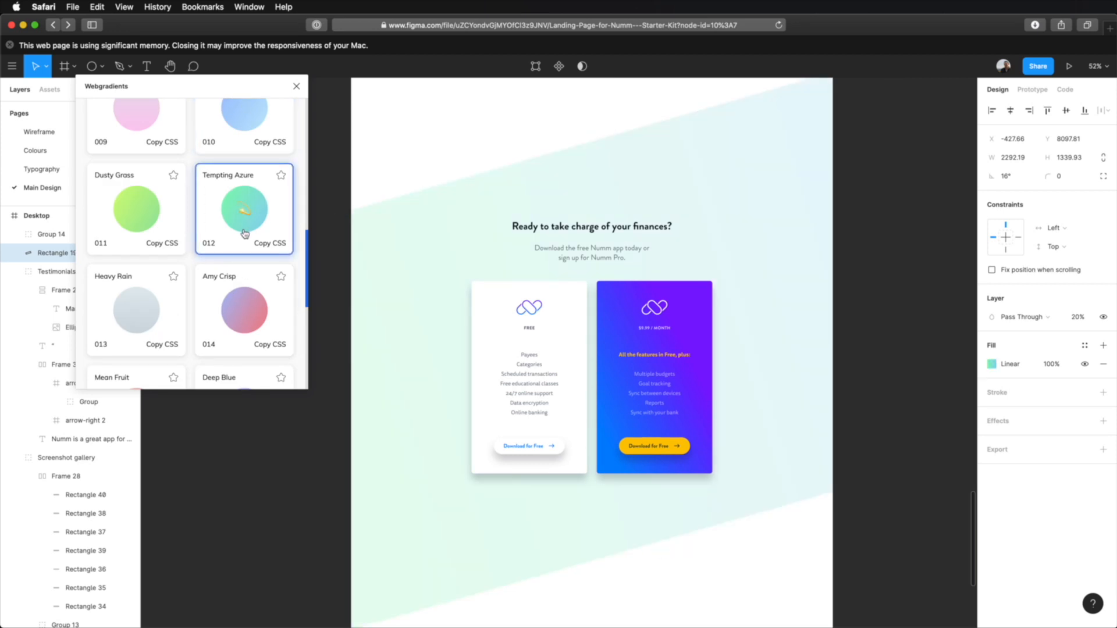
pyautogui.scroll(-5, 244, 245)
pyautogui.click(241, 269)
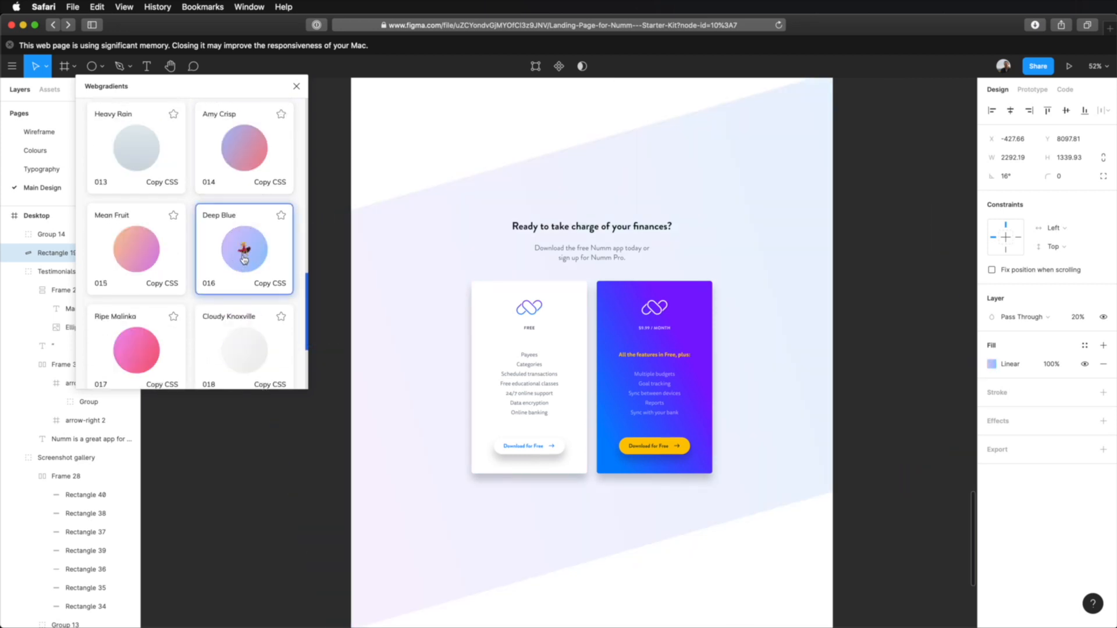
pyautogui.scroll(-6, 241, 262)
pyautogui.click(242, 252)
pyautogui.scroll(-3, 241, 252)
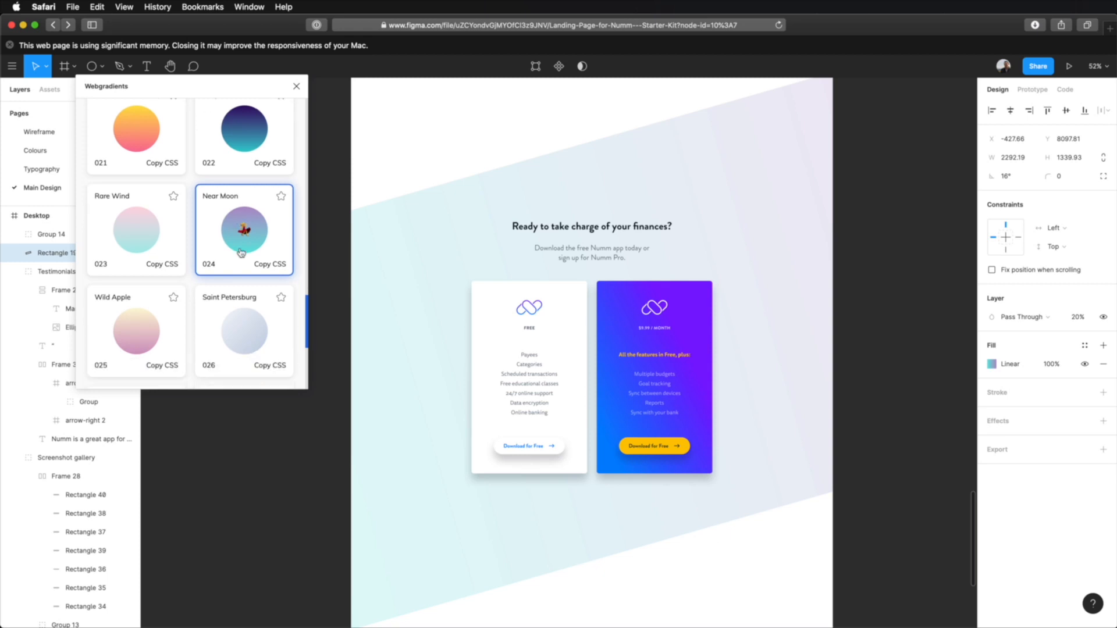
pyautogui.click(145, 261)
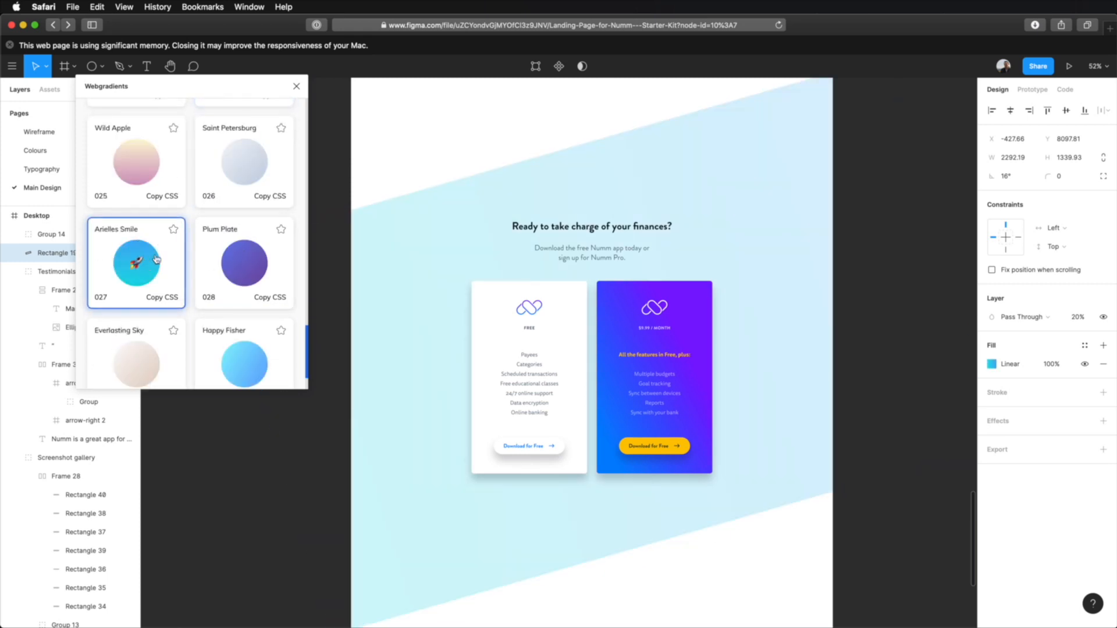
pyautogui.scroll(-2, 156, 259)
pyautogui.click(242, 295)
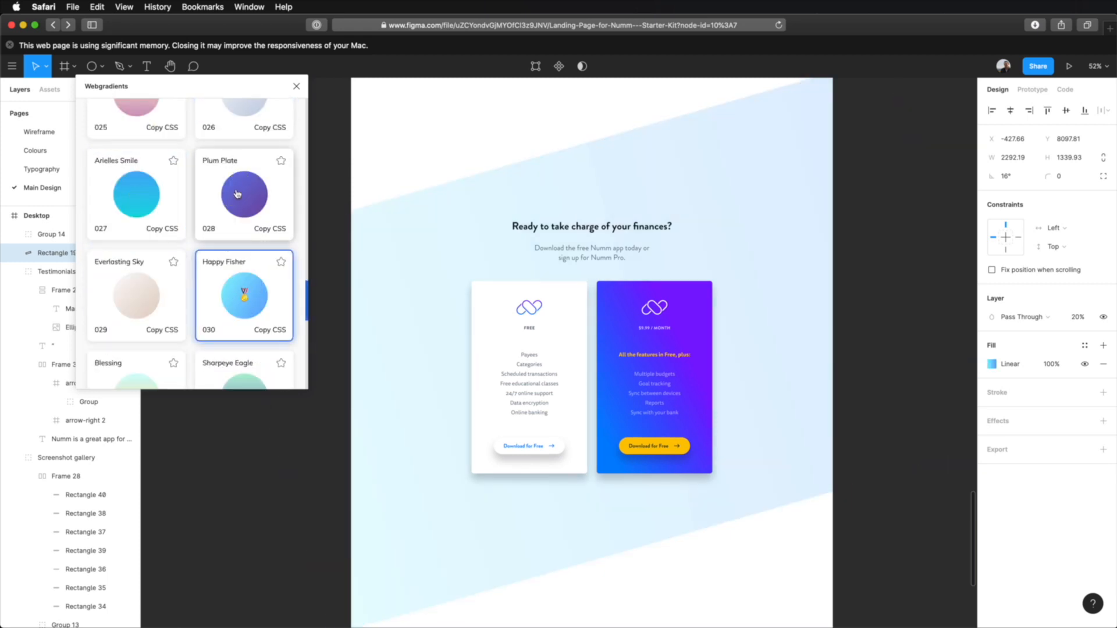
pyautogui.click(237, 195)
pyautogui.scroll(10, 232, 220)
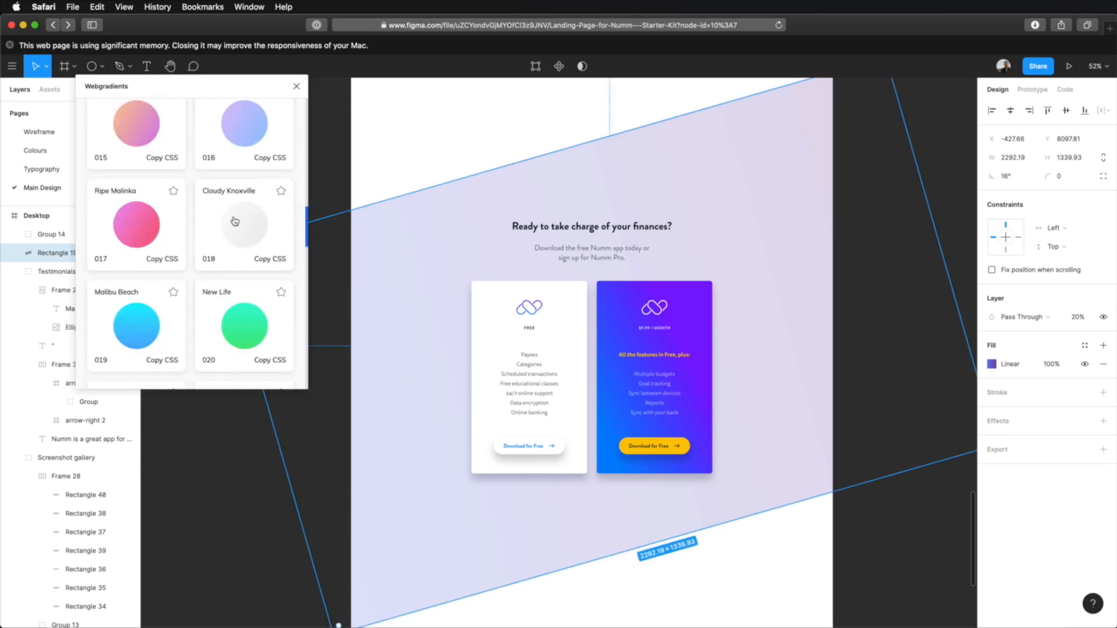
# Step: Apply the Deep Blue gradient to the slanted rectangle and deselect it to check the section
pyautogui.click(243, 135)
pyautogui.scroll(4, 238, 174)
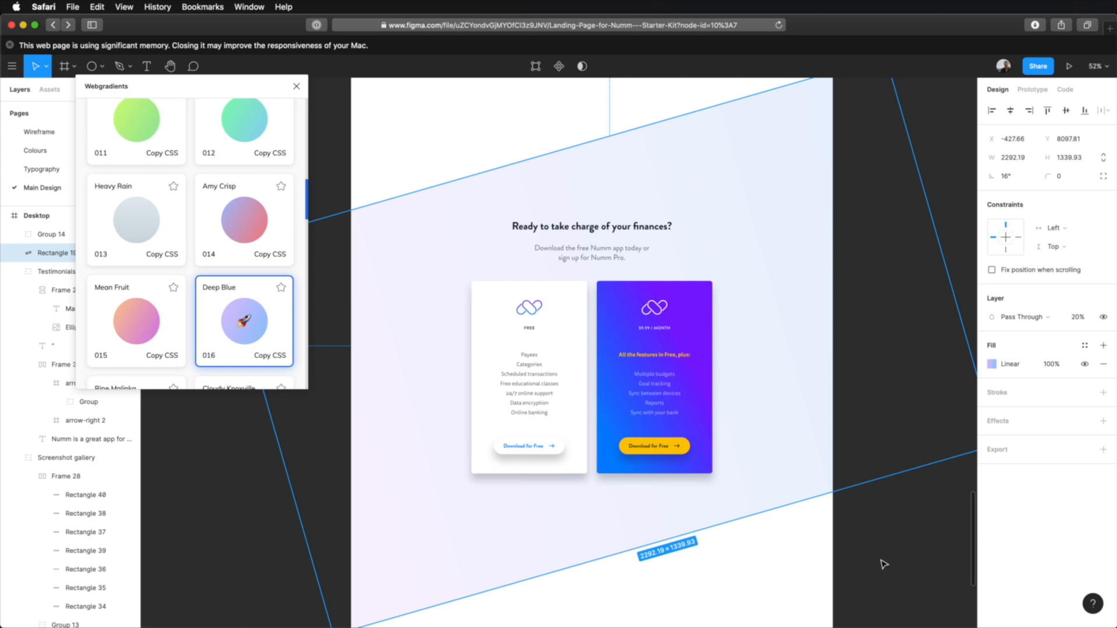
pyautogui.click(895, 544)
pyautogui.click(396, 394)
pyautogui.click(814, 563)
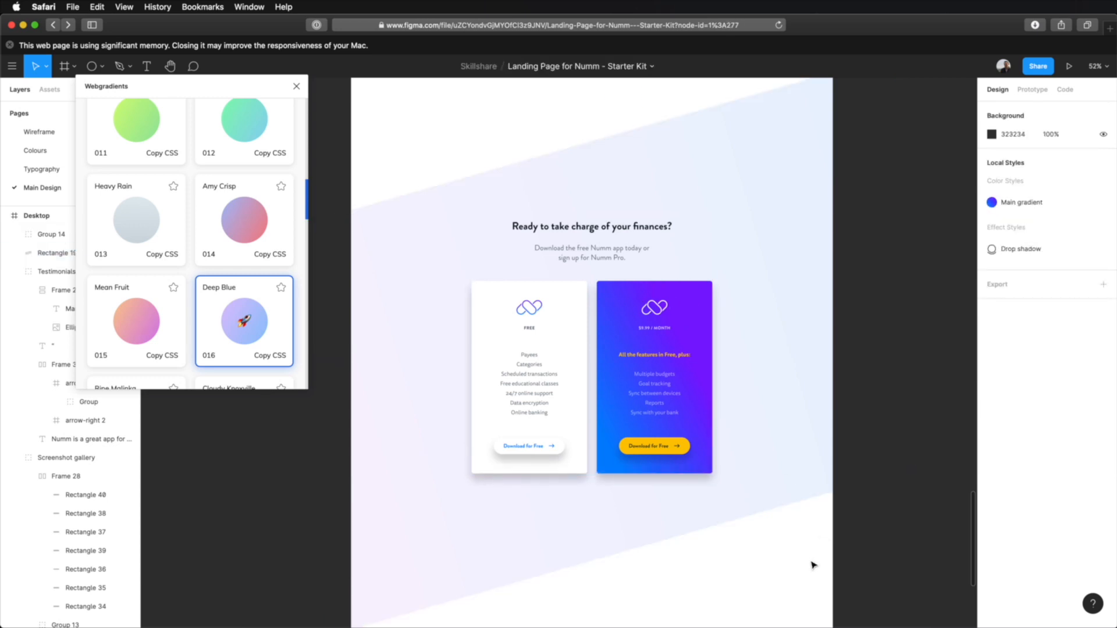
# Step: Duplicate the slanted rectangle in place and set the copy's rotation to 12°
pyautogui.click(605, 544)
pyautogui.press('super+d')
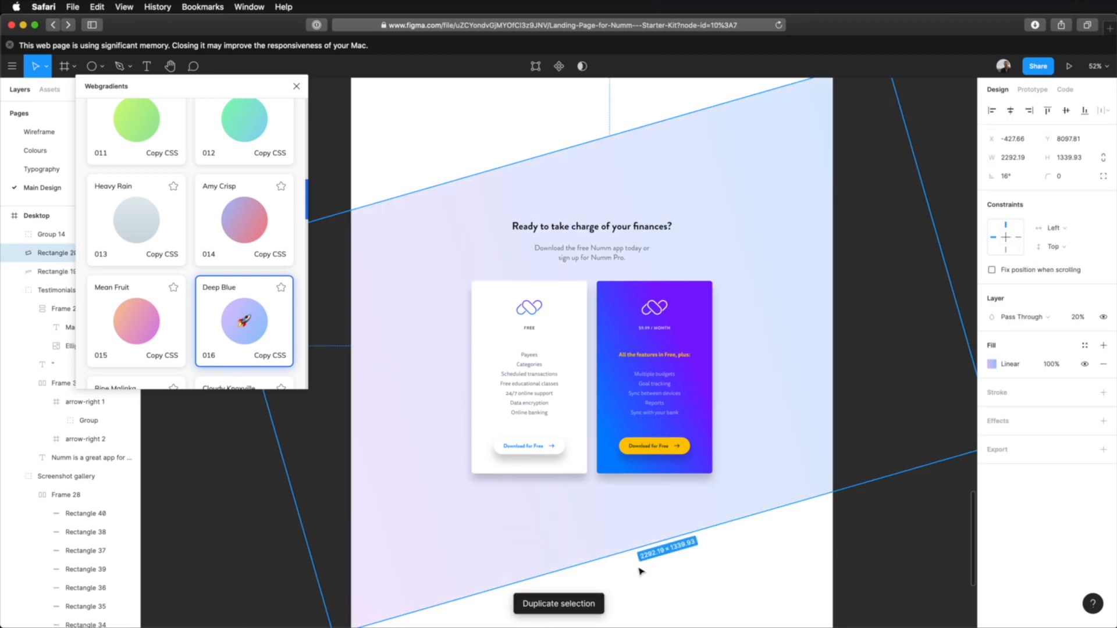
pyautogui.click(1005, 176)
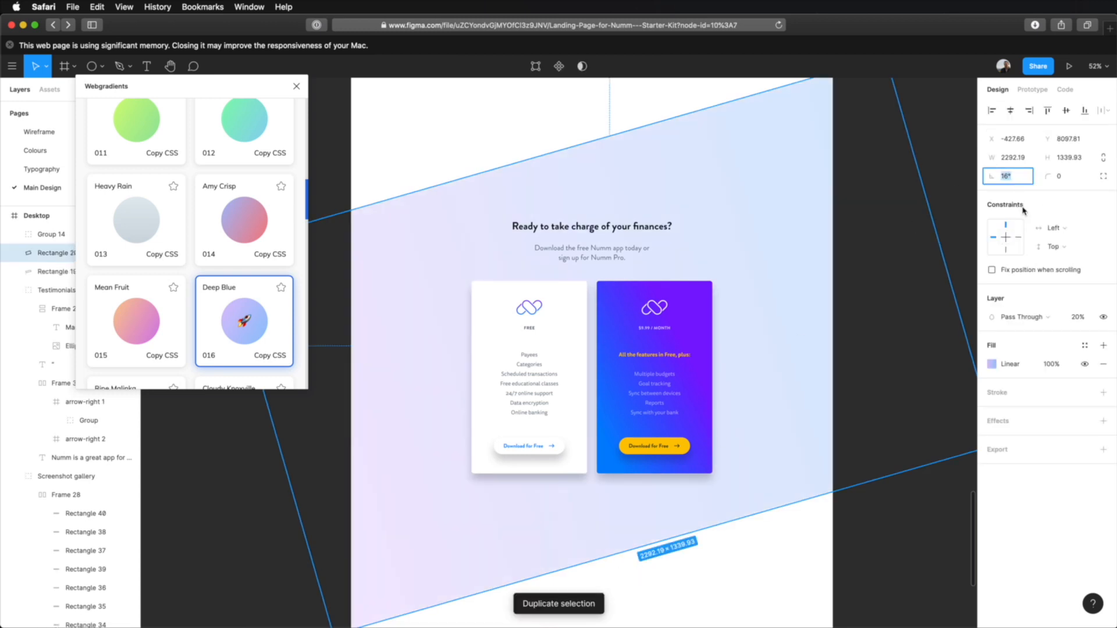
pyautogui.write('12')
pyautogui.press('Return')
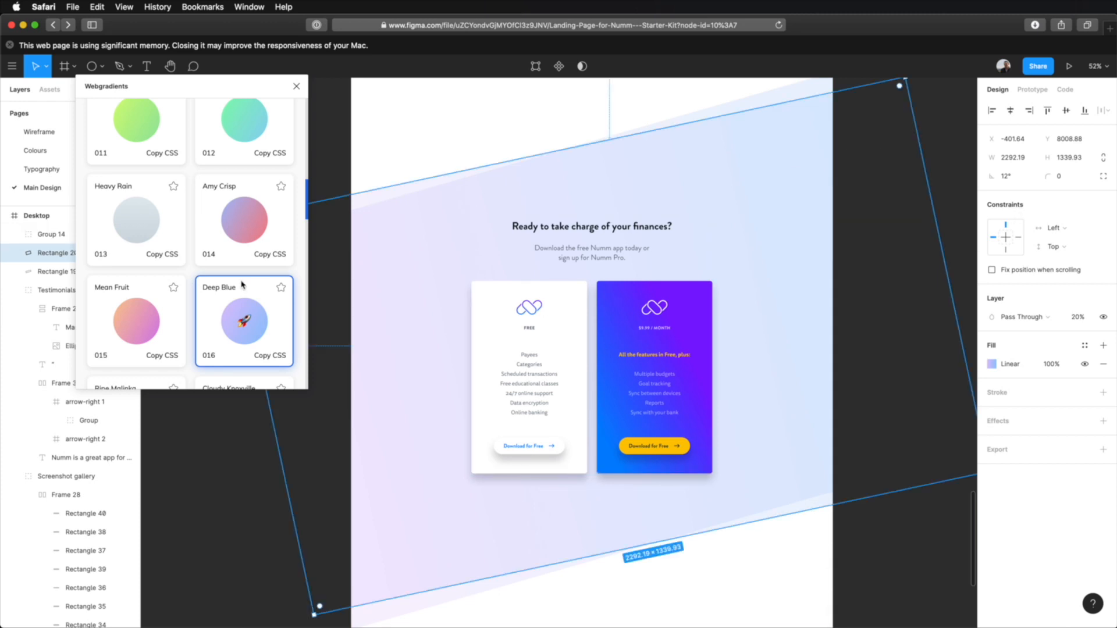
# Step: Try the Mean Fruit gradient on the duplicated rectangle, settle on Malibu Beach and browse the remaining gradients
pyautogui.scroll(-1, 221, 267)
pyautogui.click(144, 291)
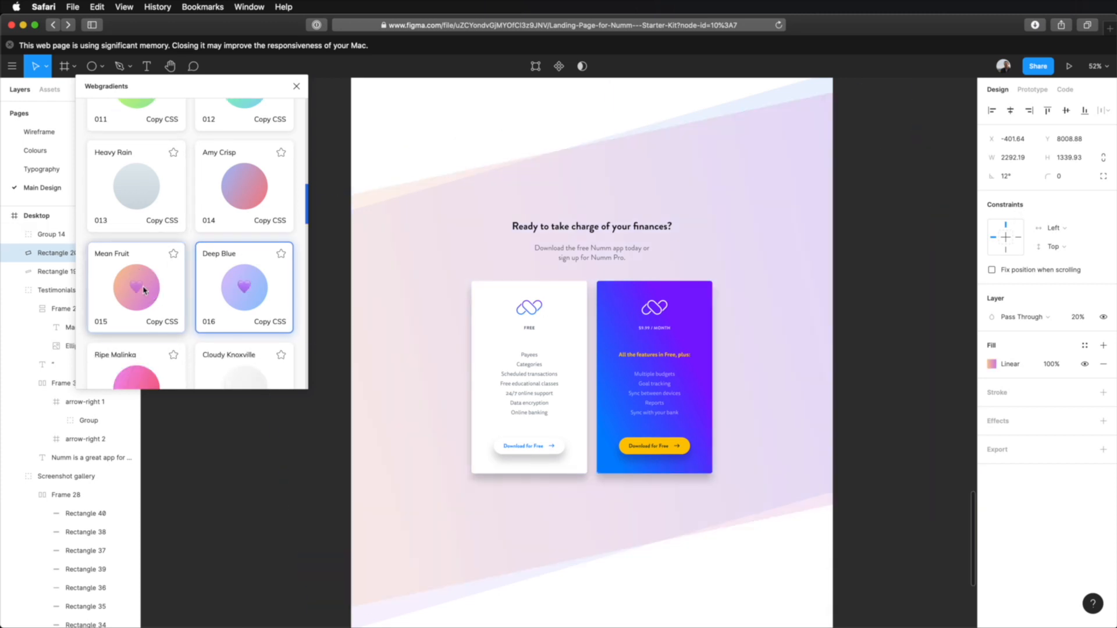
pyautogui.scroll(-8, 145, 279)
pyautogui.click(140, 241)
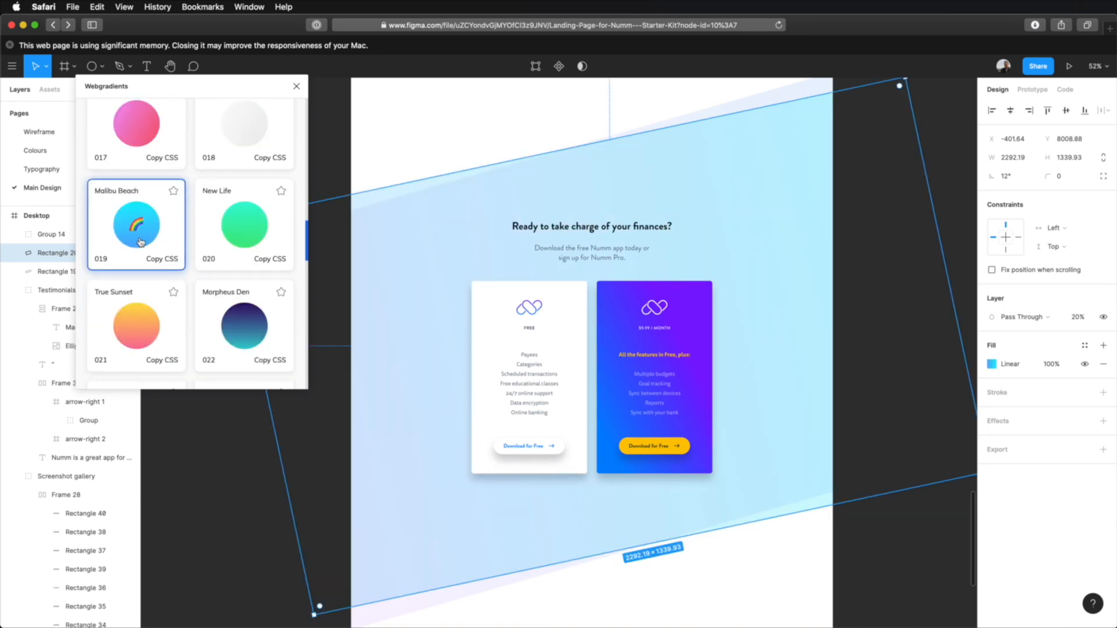
pyautogui.scroll(-6, 192, 252)
pyautogui.scroll(-5, 186, 263)
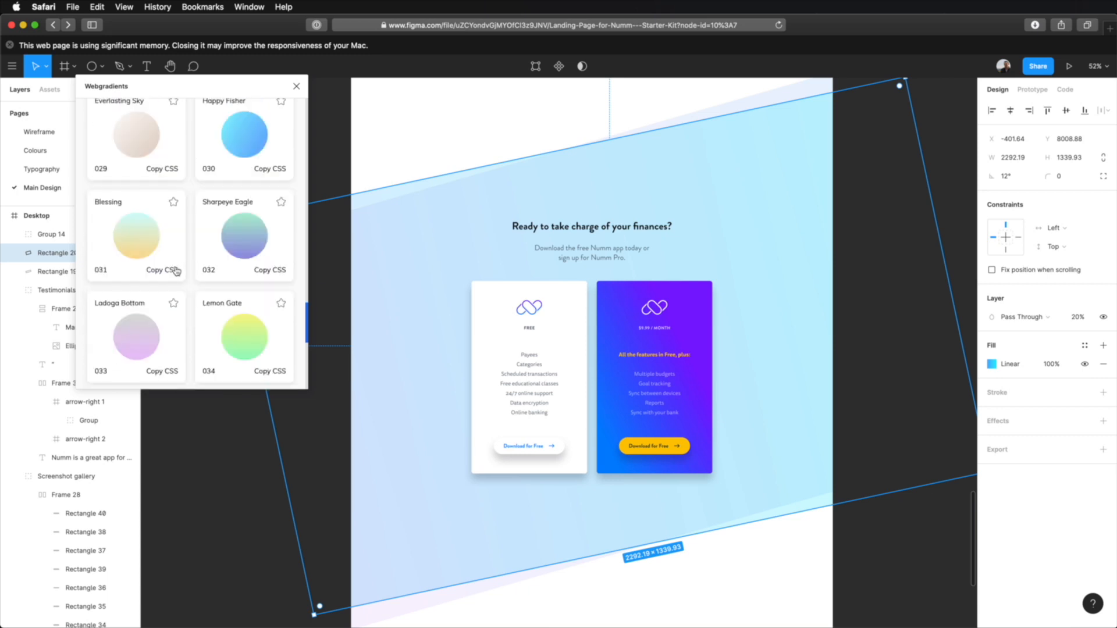
pyautogui.scroll(1, 176, 271)
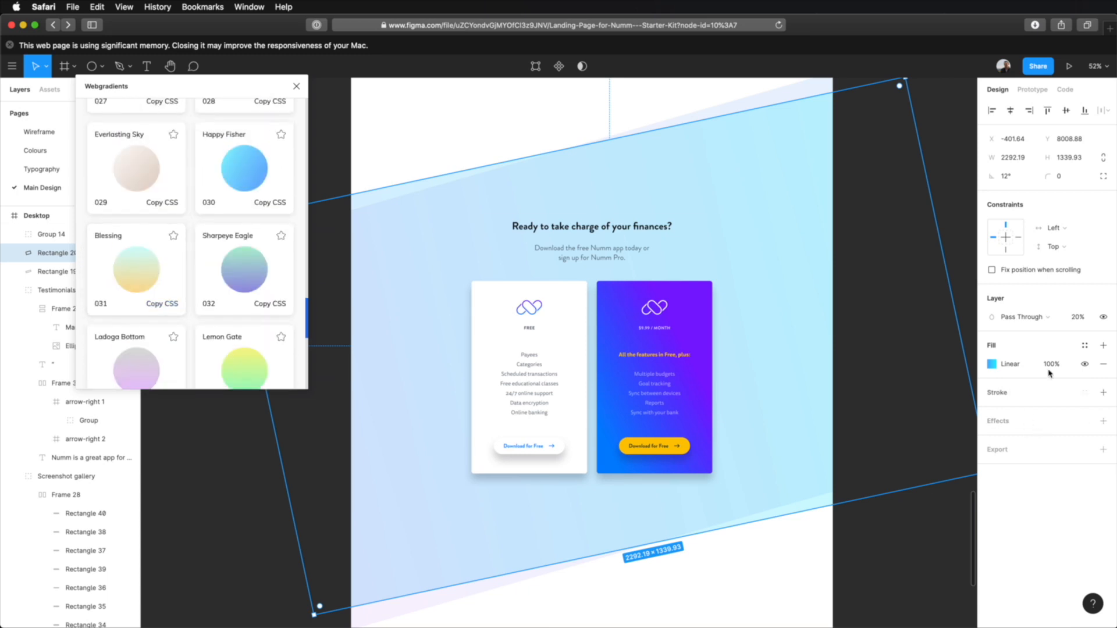
# Step: Set the duplicated rectangle's layer opacity to 10% and close the Webgradients plugin
pyautogui.click(1078, 317)
pyautogui.write('10')
pyautogui.press('Tab')
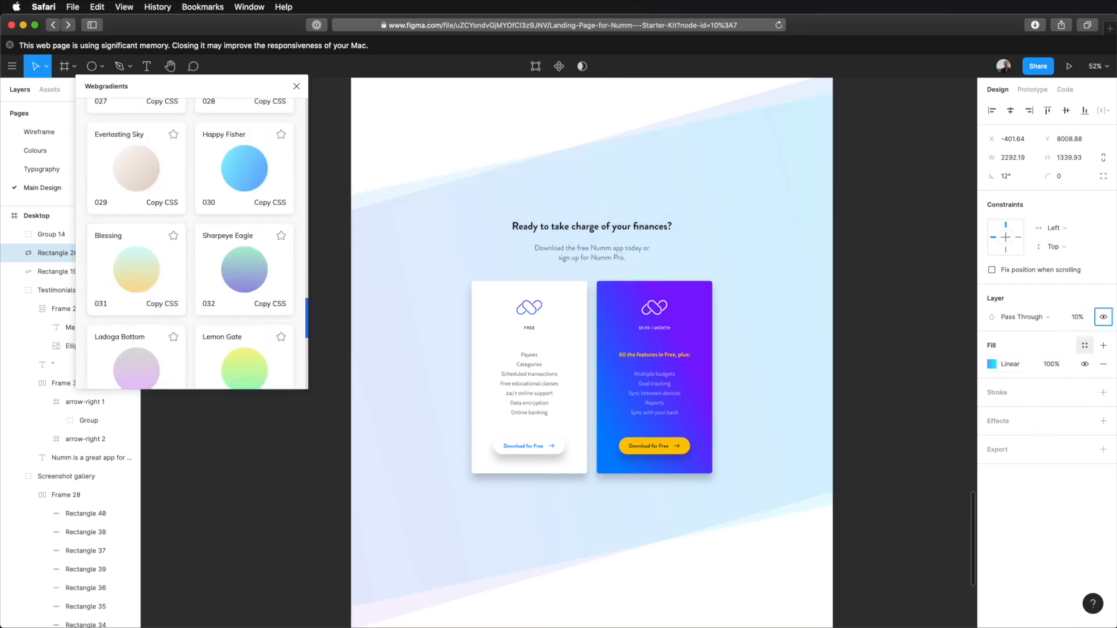
pyautogui.click(296, 86)
pyautogui.click(288, 141)
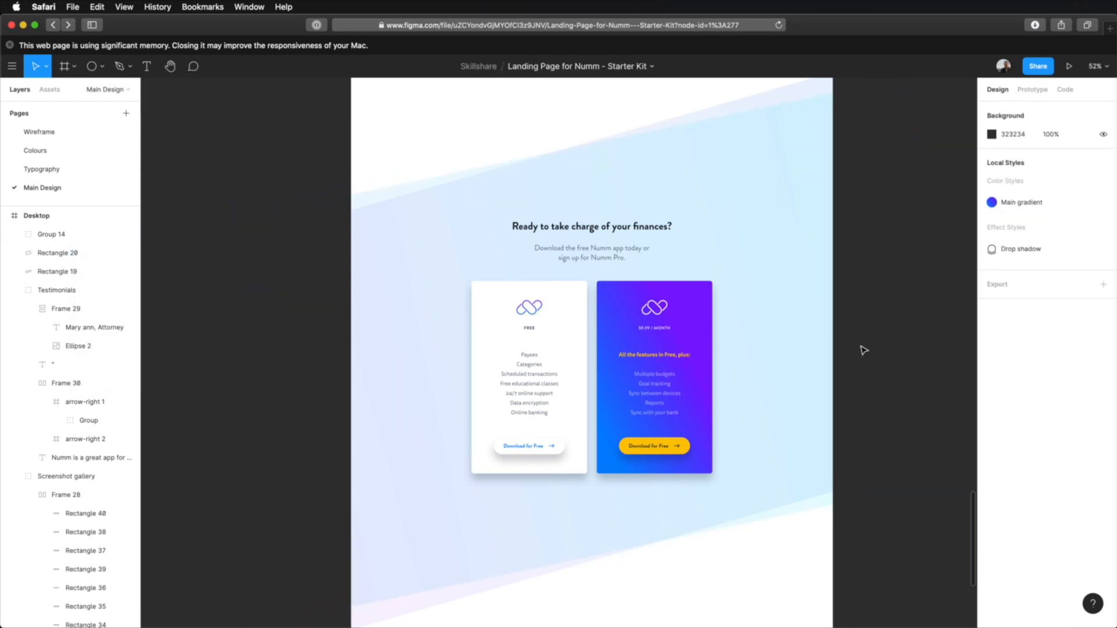
# Step: Examine the pricing cards at 100% zoom and how the layered slanted background sits below the testimonials
pyautogui.scroll(3, 540, 398)
pyautogui.click(541, 399)
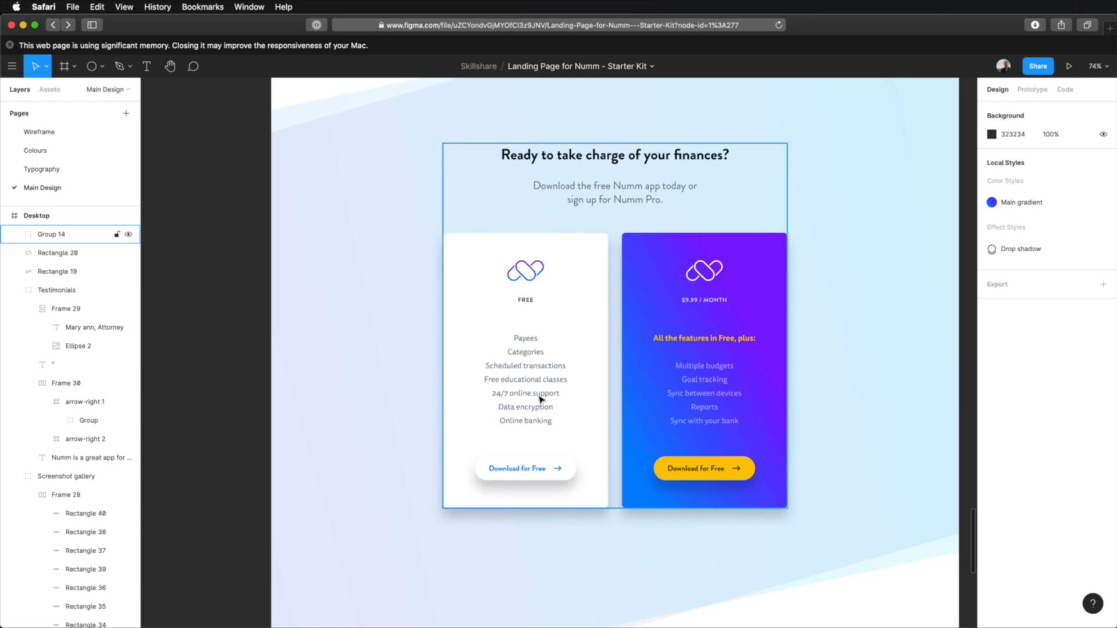
pyautogui.hotkey('shift', '0')
pyautogui.moveTo(941, 337); pyautogui.dragTo(875, 386)
pyautogui.scroll(-3, 868, 361)
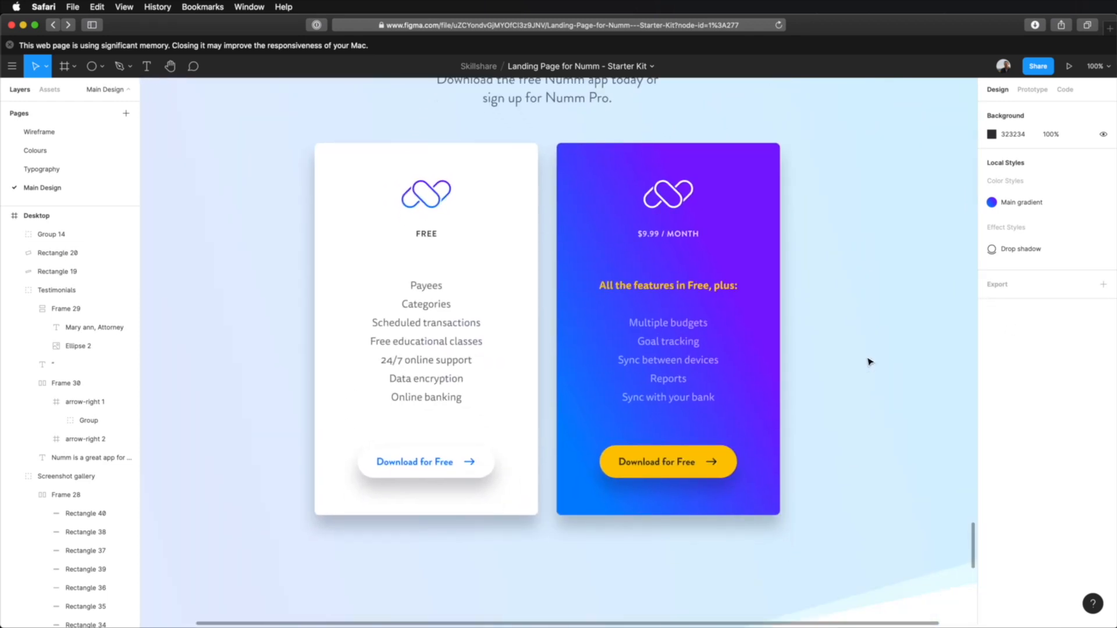
pyautogui.scroll(-5, 867, 361)
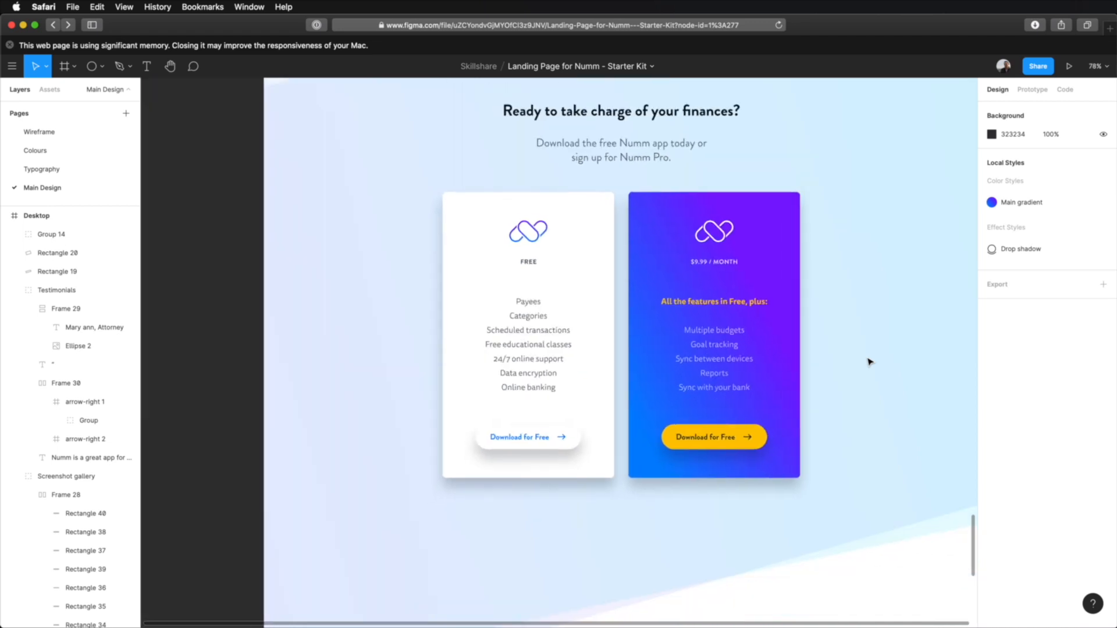
pyautogui.hscroll(3, 919, 280)
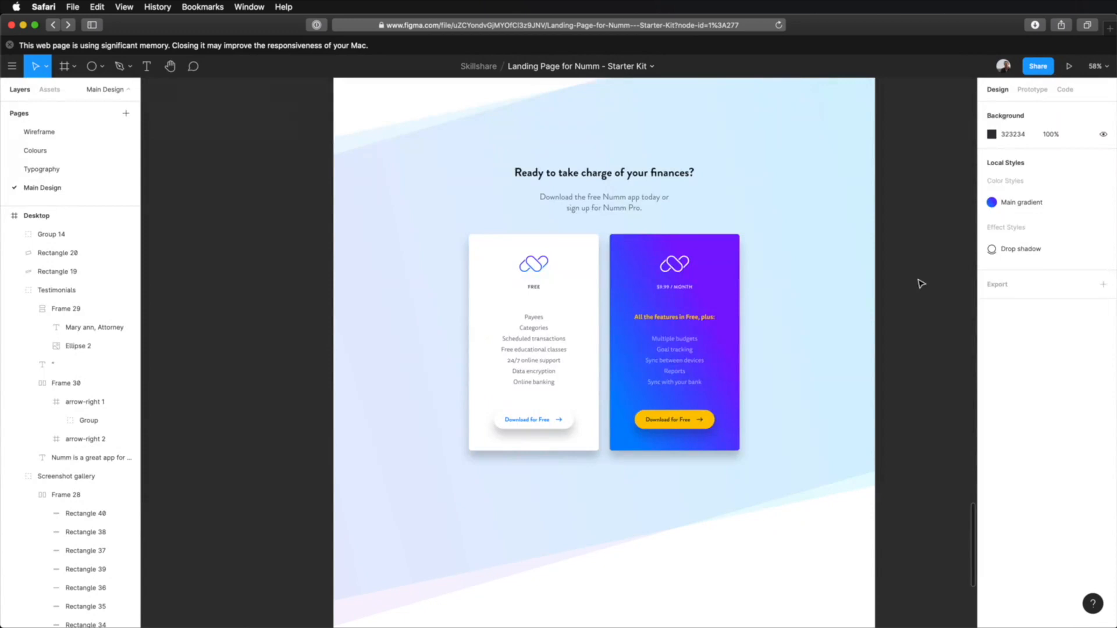
pyautogui.scroll(5, 929, 313)
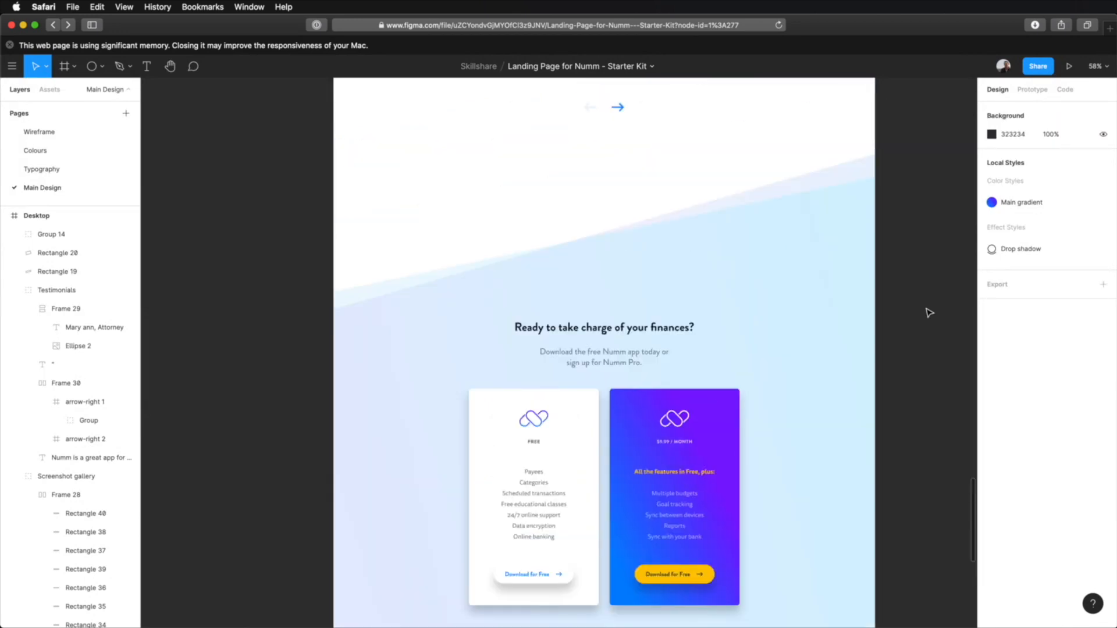
pyautogui.scroll(-2, 929, 313)
pyautogui.scroll(-3, 929, 313)
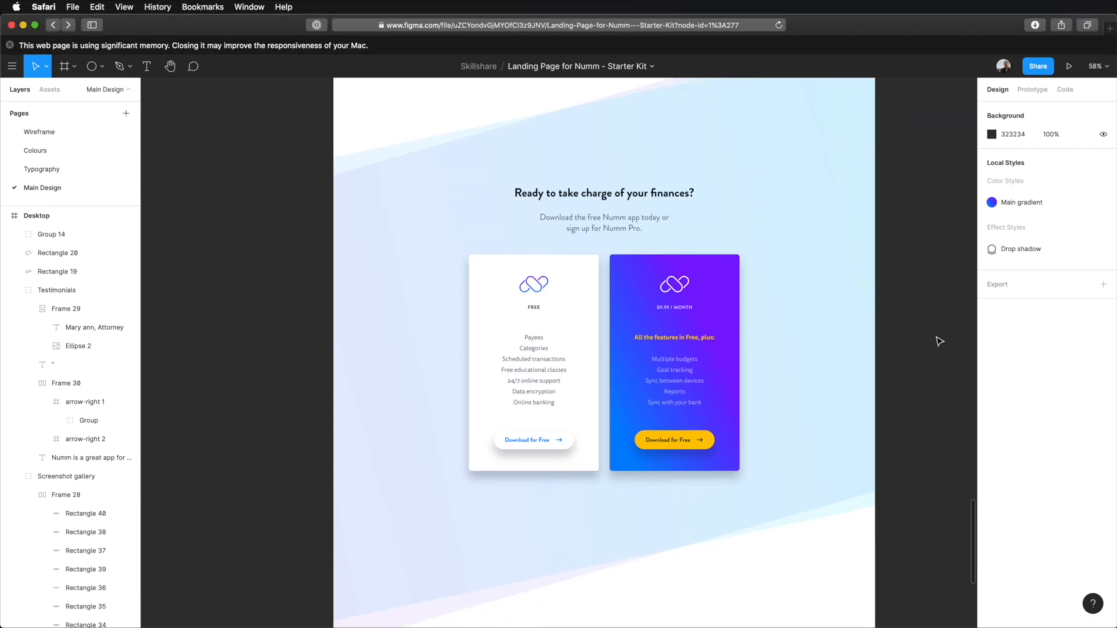
# Step: Group the pricing group with both slanted rectangles and collapse the expanded section layers
pyautogui.scroll(-5, 900, 439)
pyautogui.moveTo(623, 422); pyautogui.dragTo(480, 231)
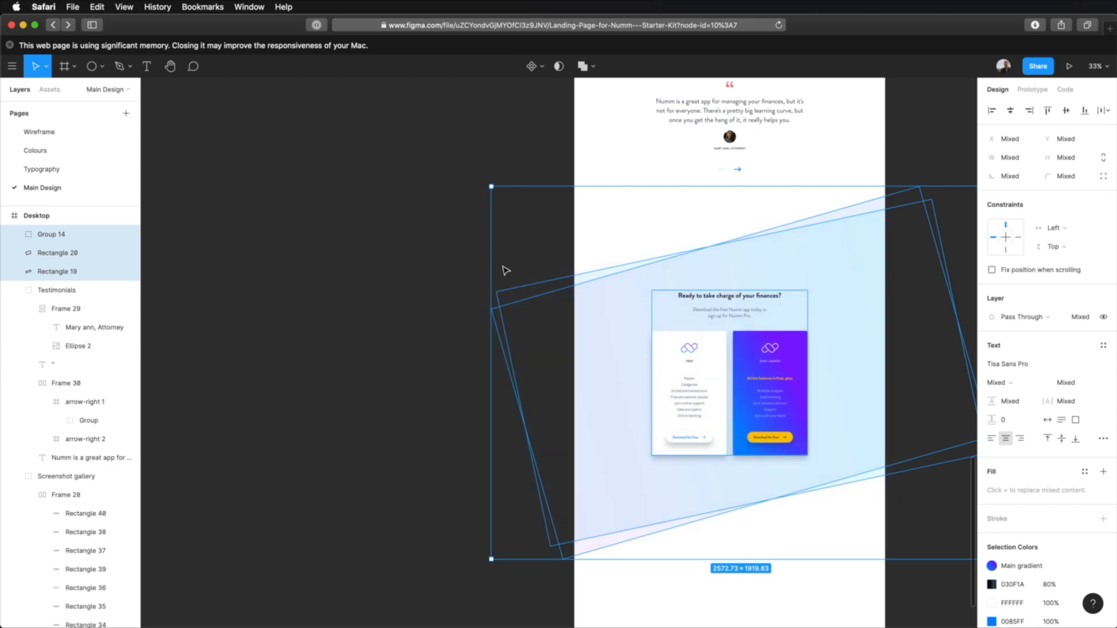
pyautogui.press('super+g')
pyautogui.click(14, 253)
pyautogui.click(13, 272)
pyautogui.click(13, 290)
pyautogui.click(14, 308)
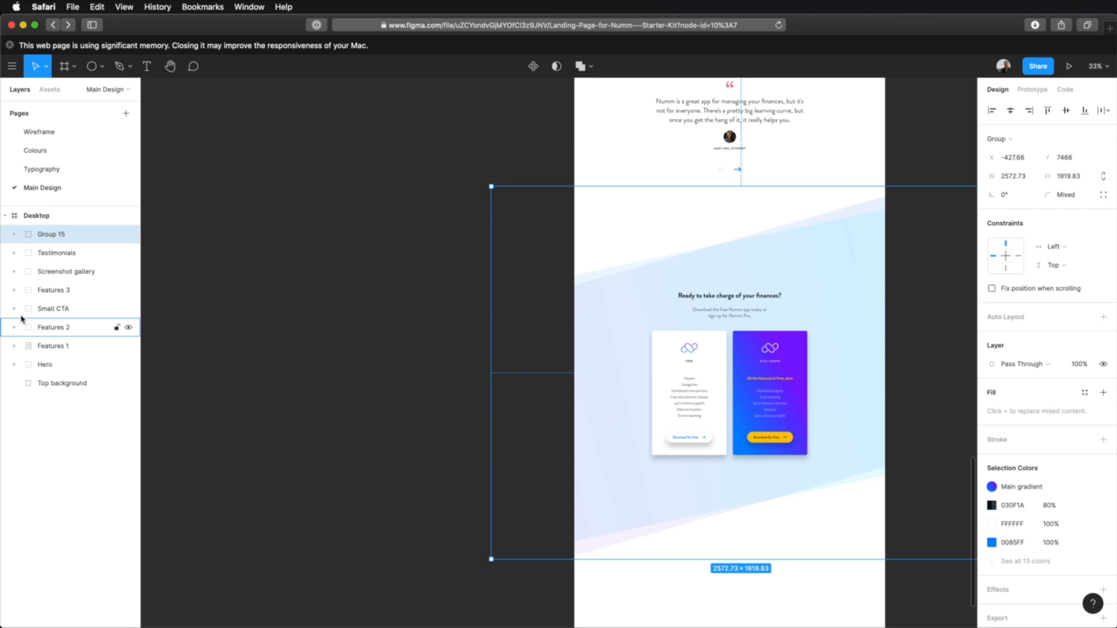
# Step: Rename the new group that holds the pricing section and its backgrounds as Main CTA
pyautogui.doubleClick(54, 235)
pyautogui.write('Main')
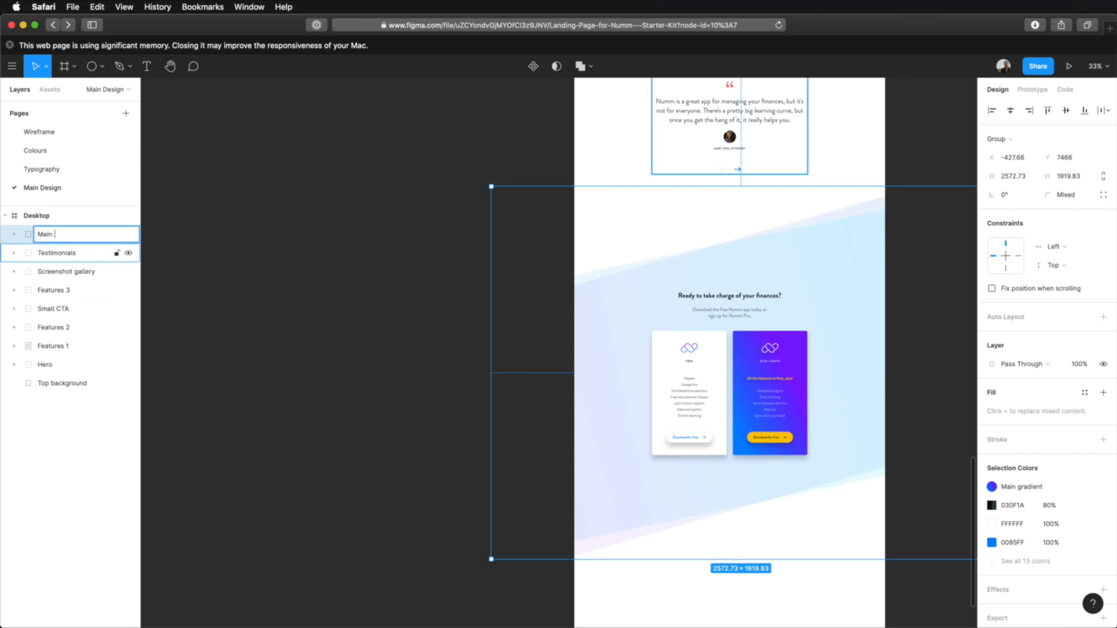
pyautogui.write(' CTA')
pyautogui.press('Return')
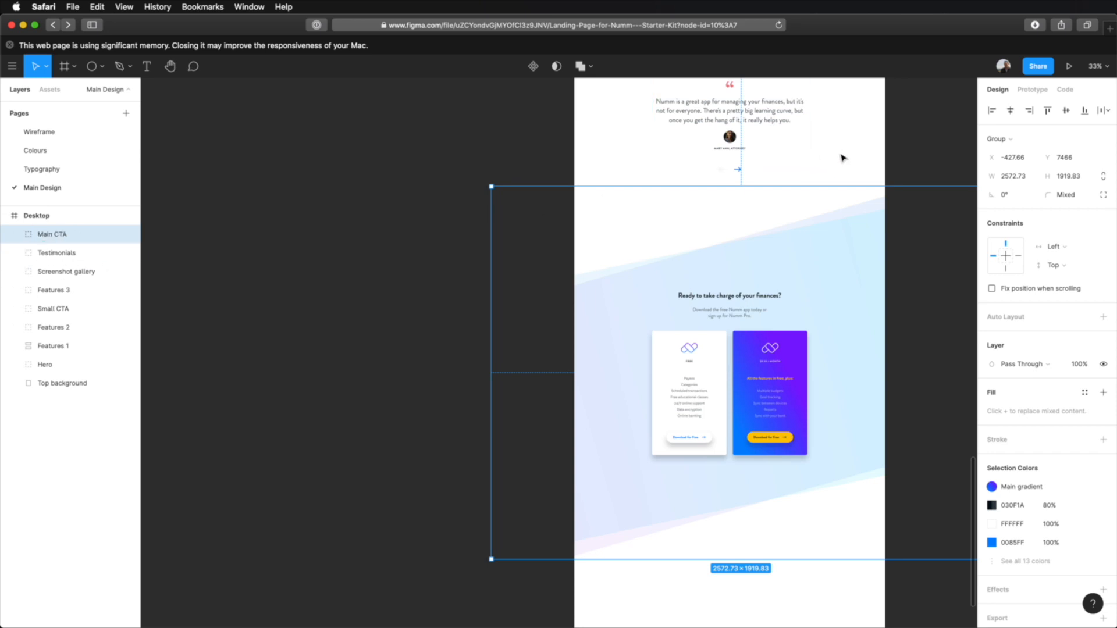
pyautogui.hotkey('shift', '2')
pyautogui.click(902, 268)
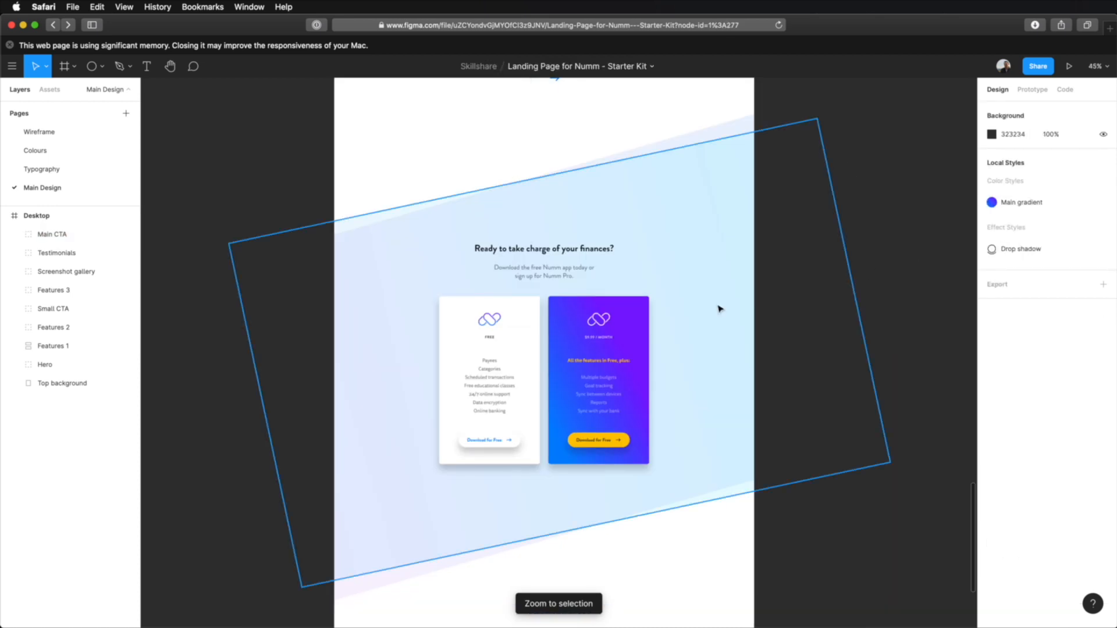
pyautogui.scroll(3, 718, 307)
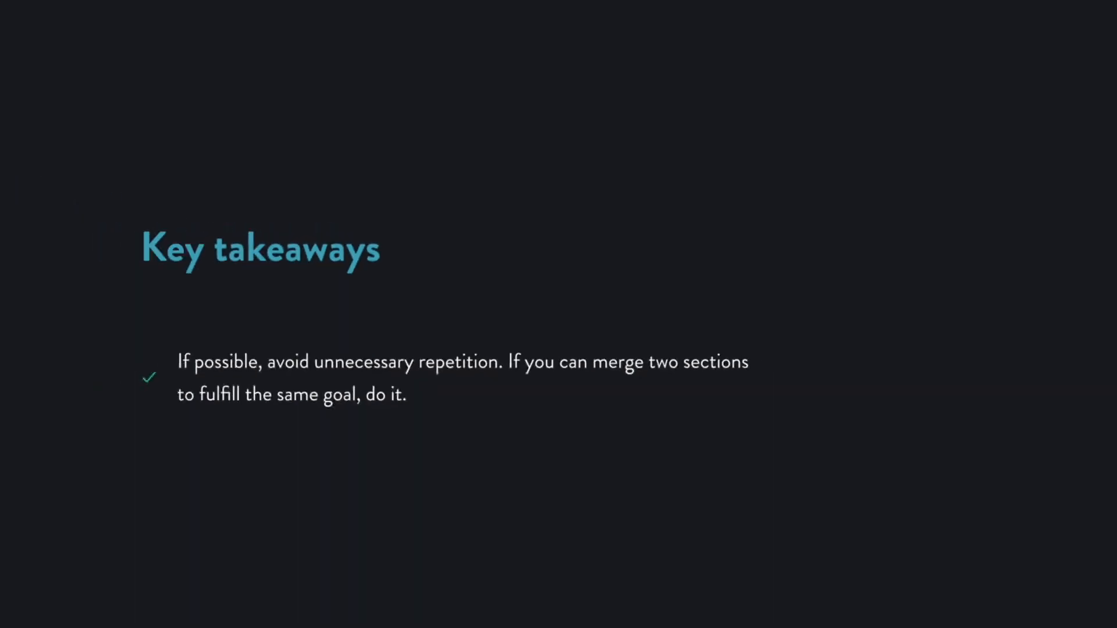